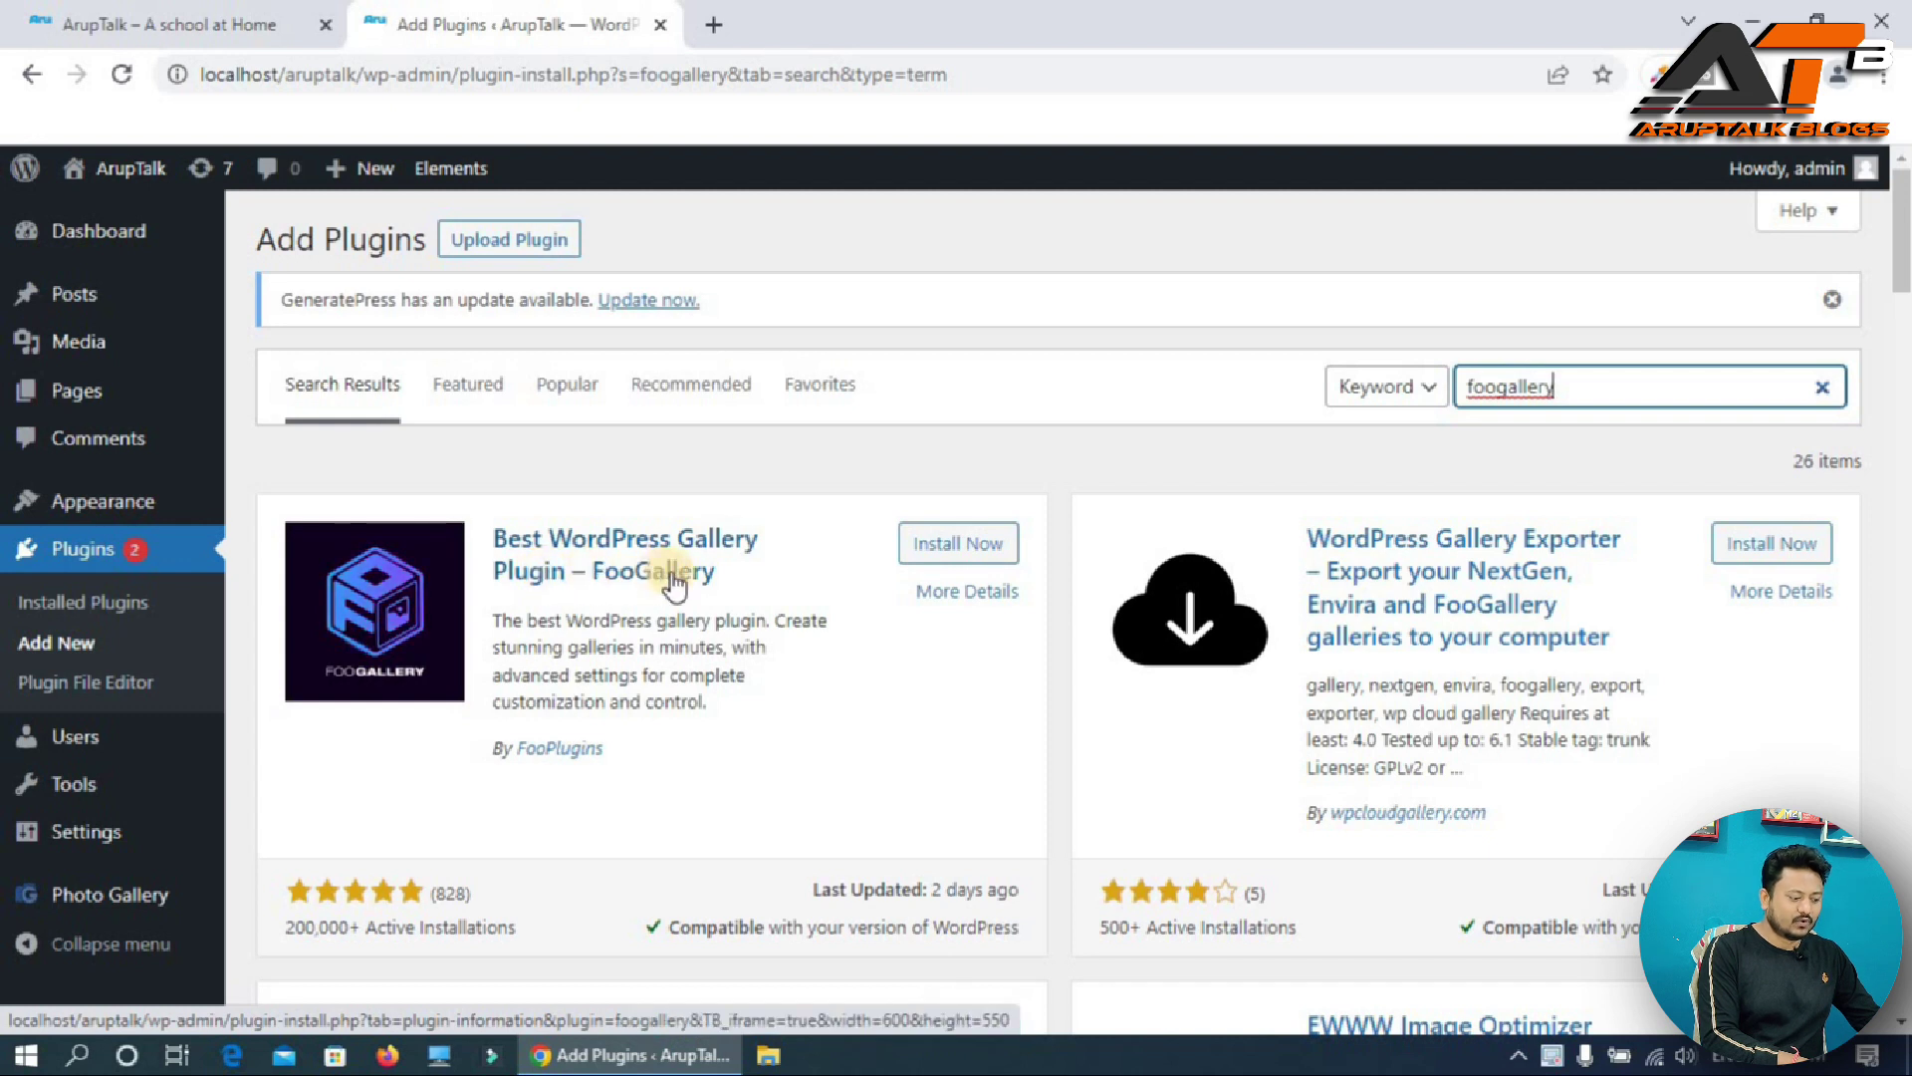
# - Install and activate the FooGallery plugin, skipping the opt-in for update notifications
pyautogui.click(959, 548)
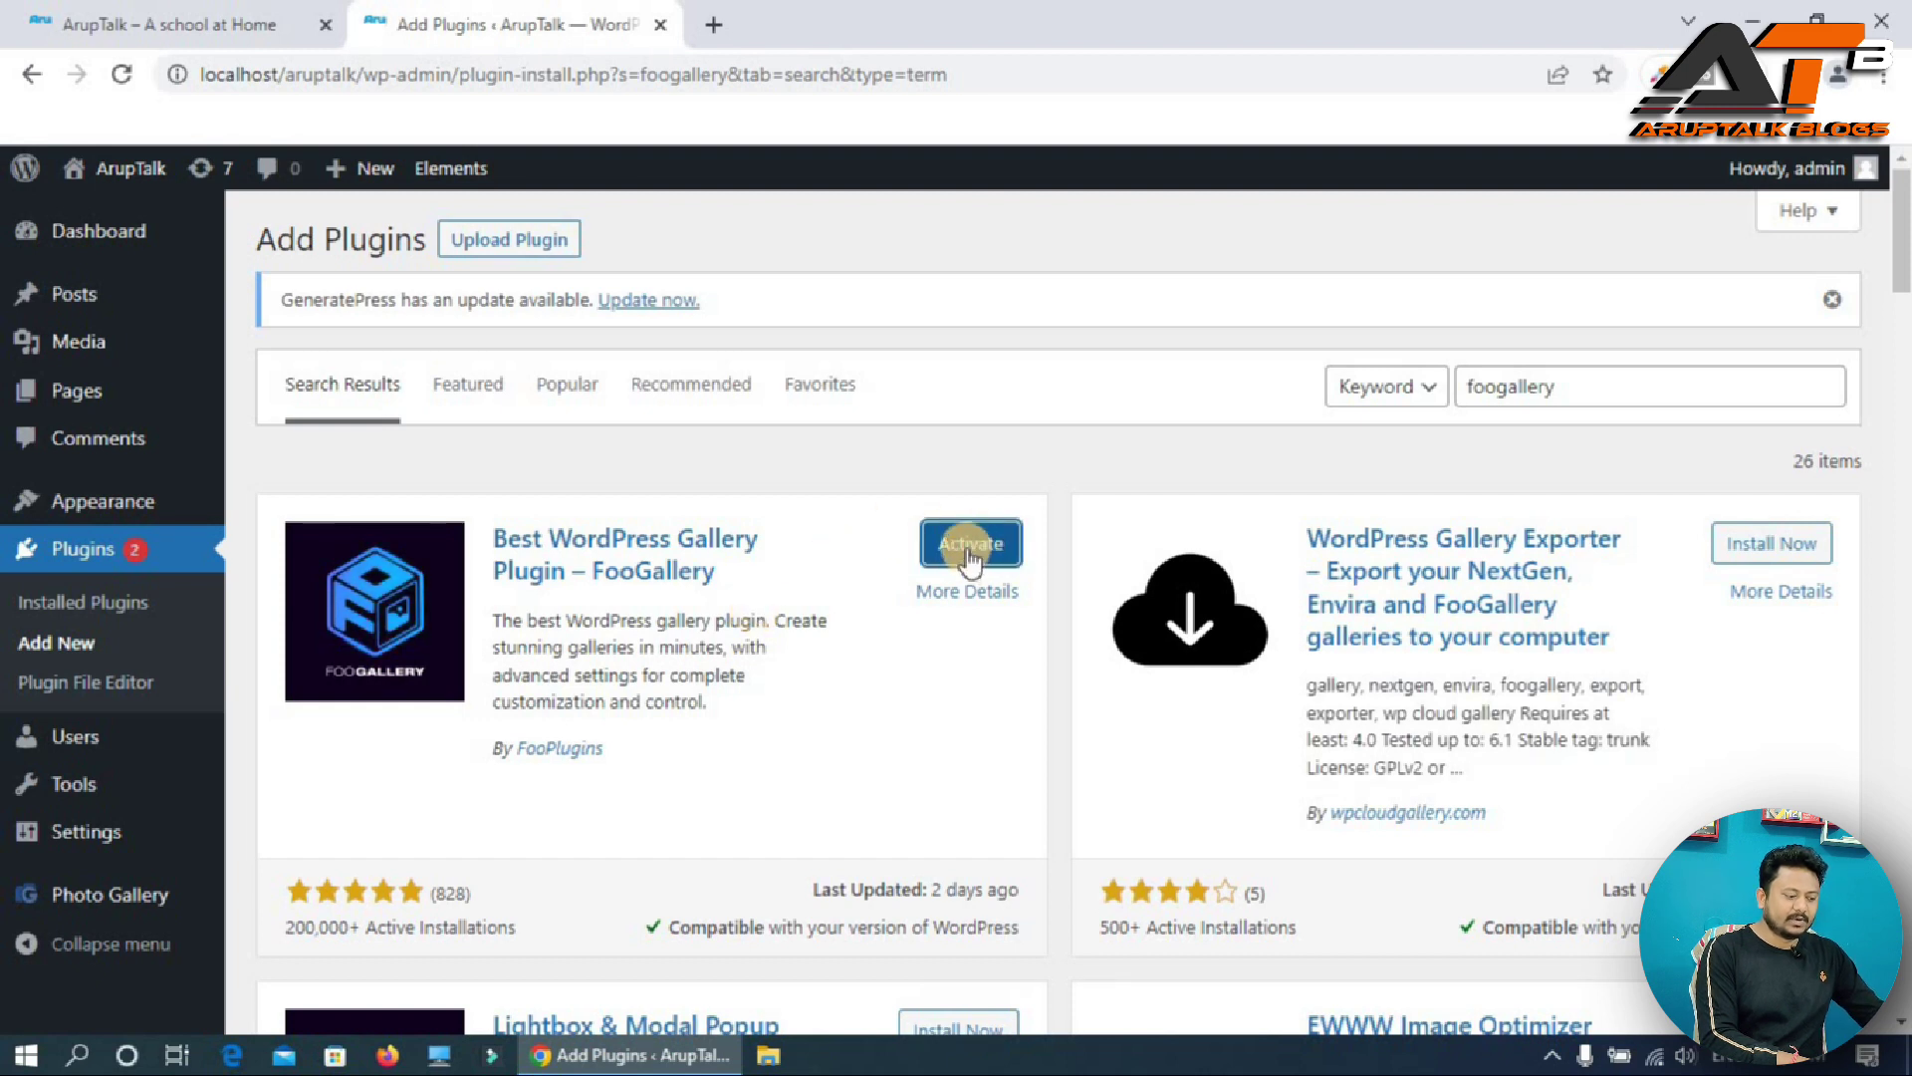
pyautogui.click(968, 550)
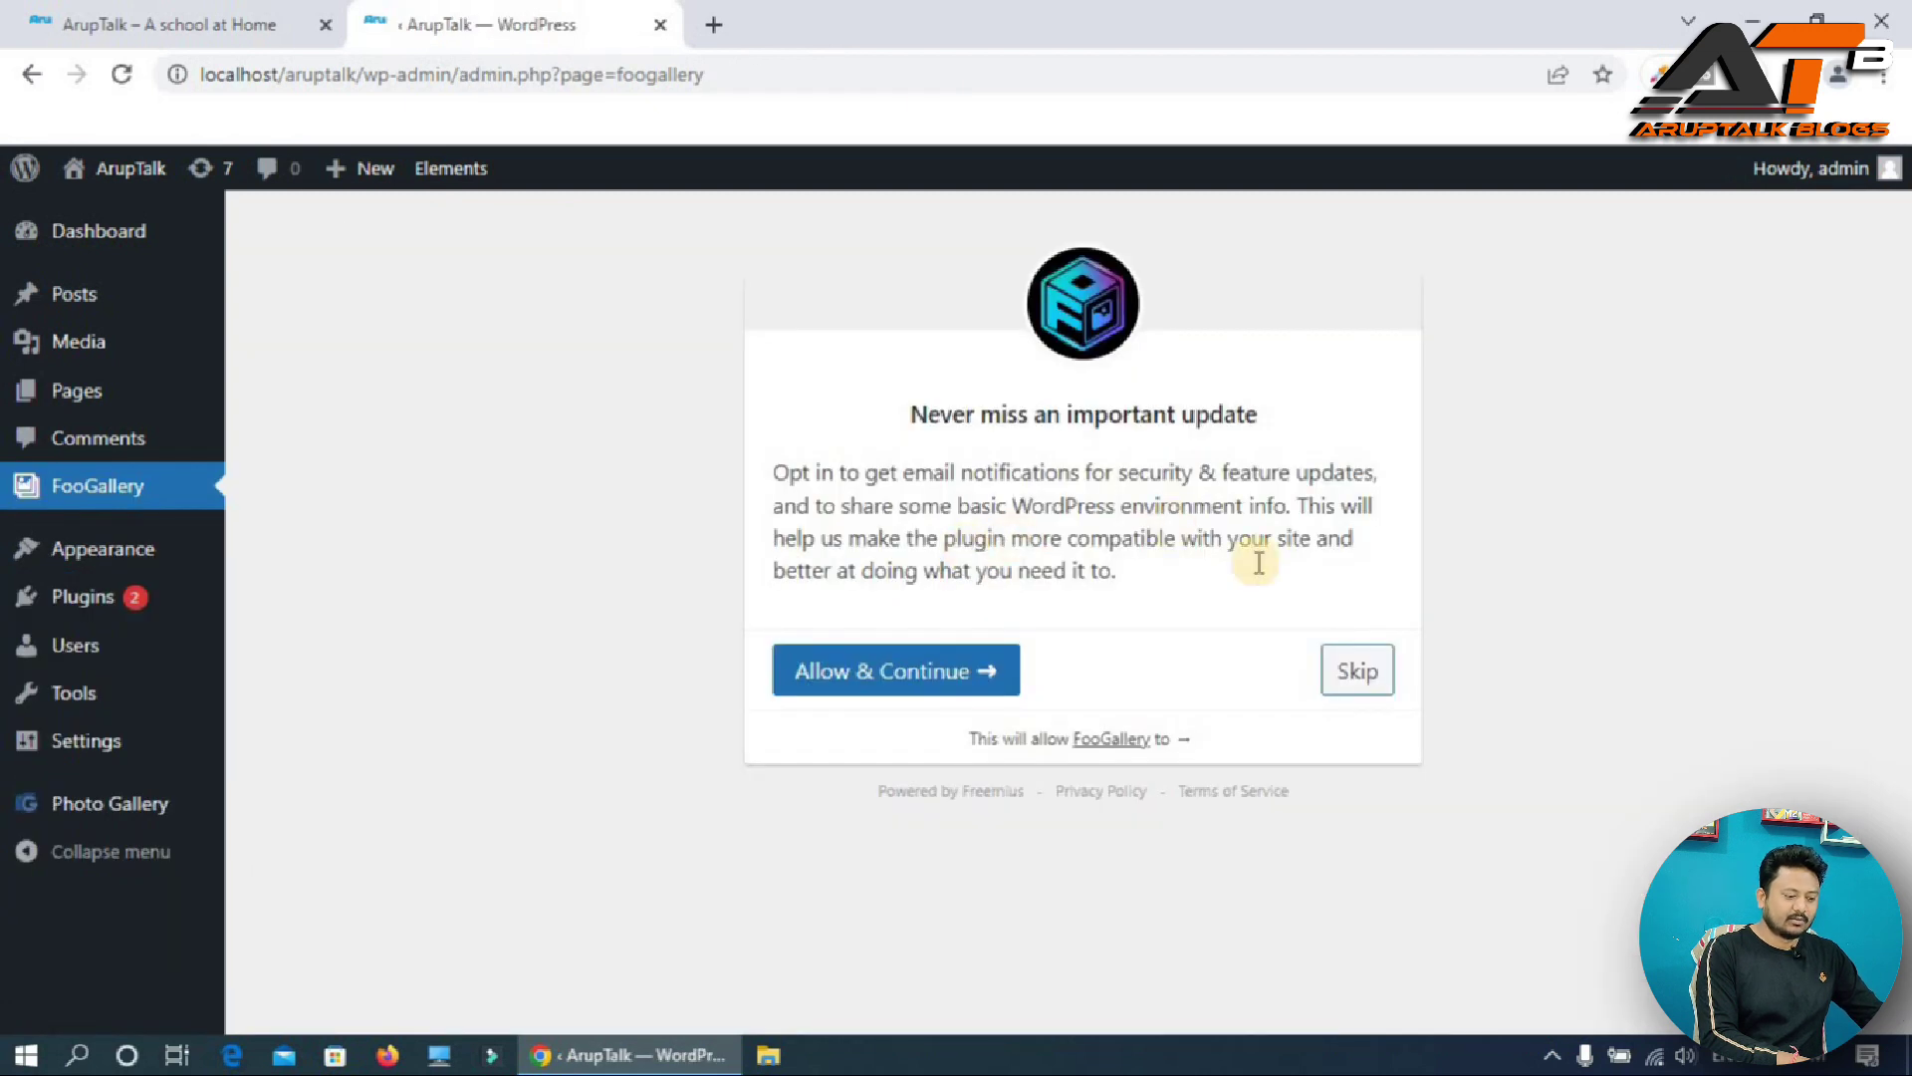
pyautogui.click(1353, 653)
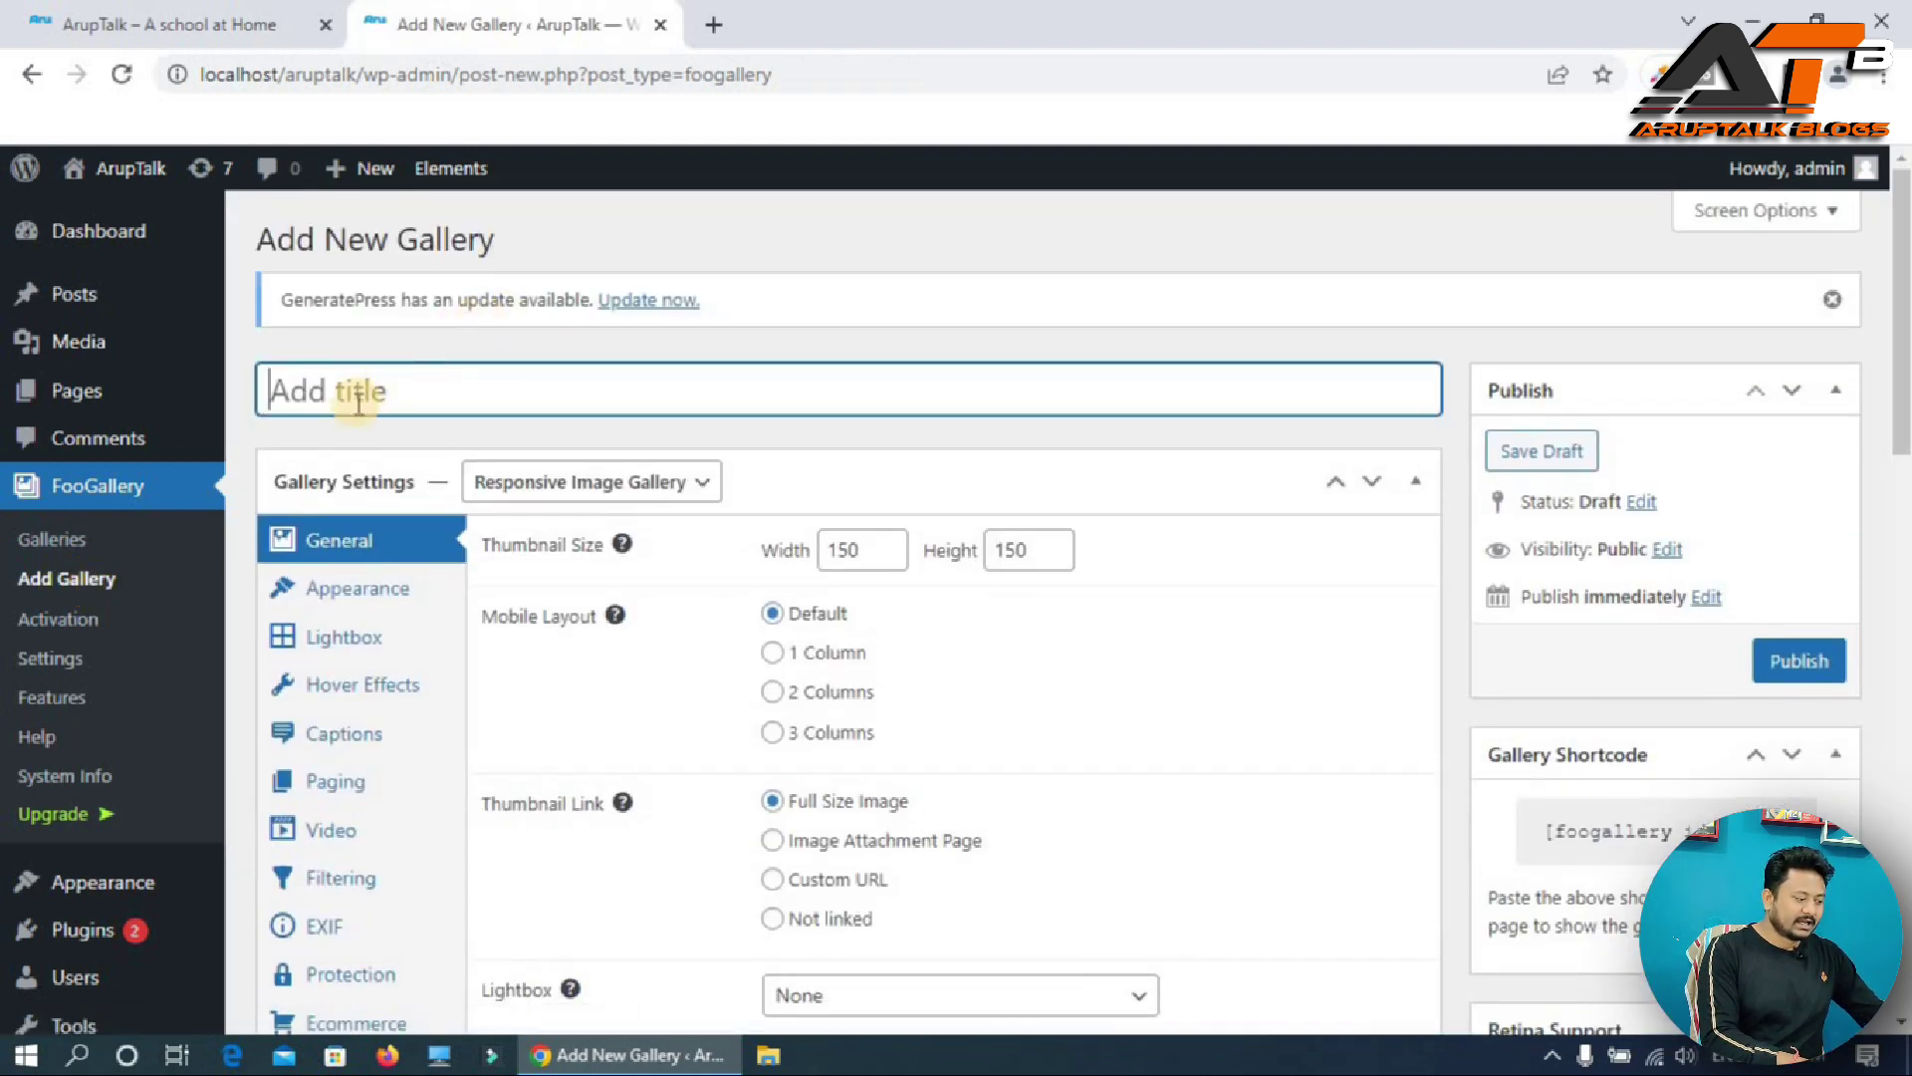
# - Title the new gallery "Foo Gallery" and view the available lightbox options without choosing a different one
pyautogui.write('Foo Gallery')
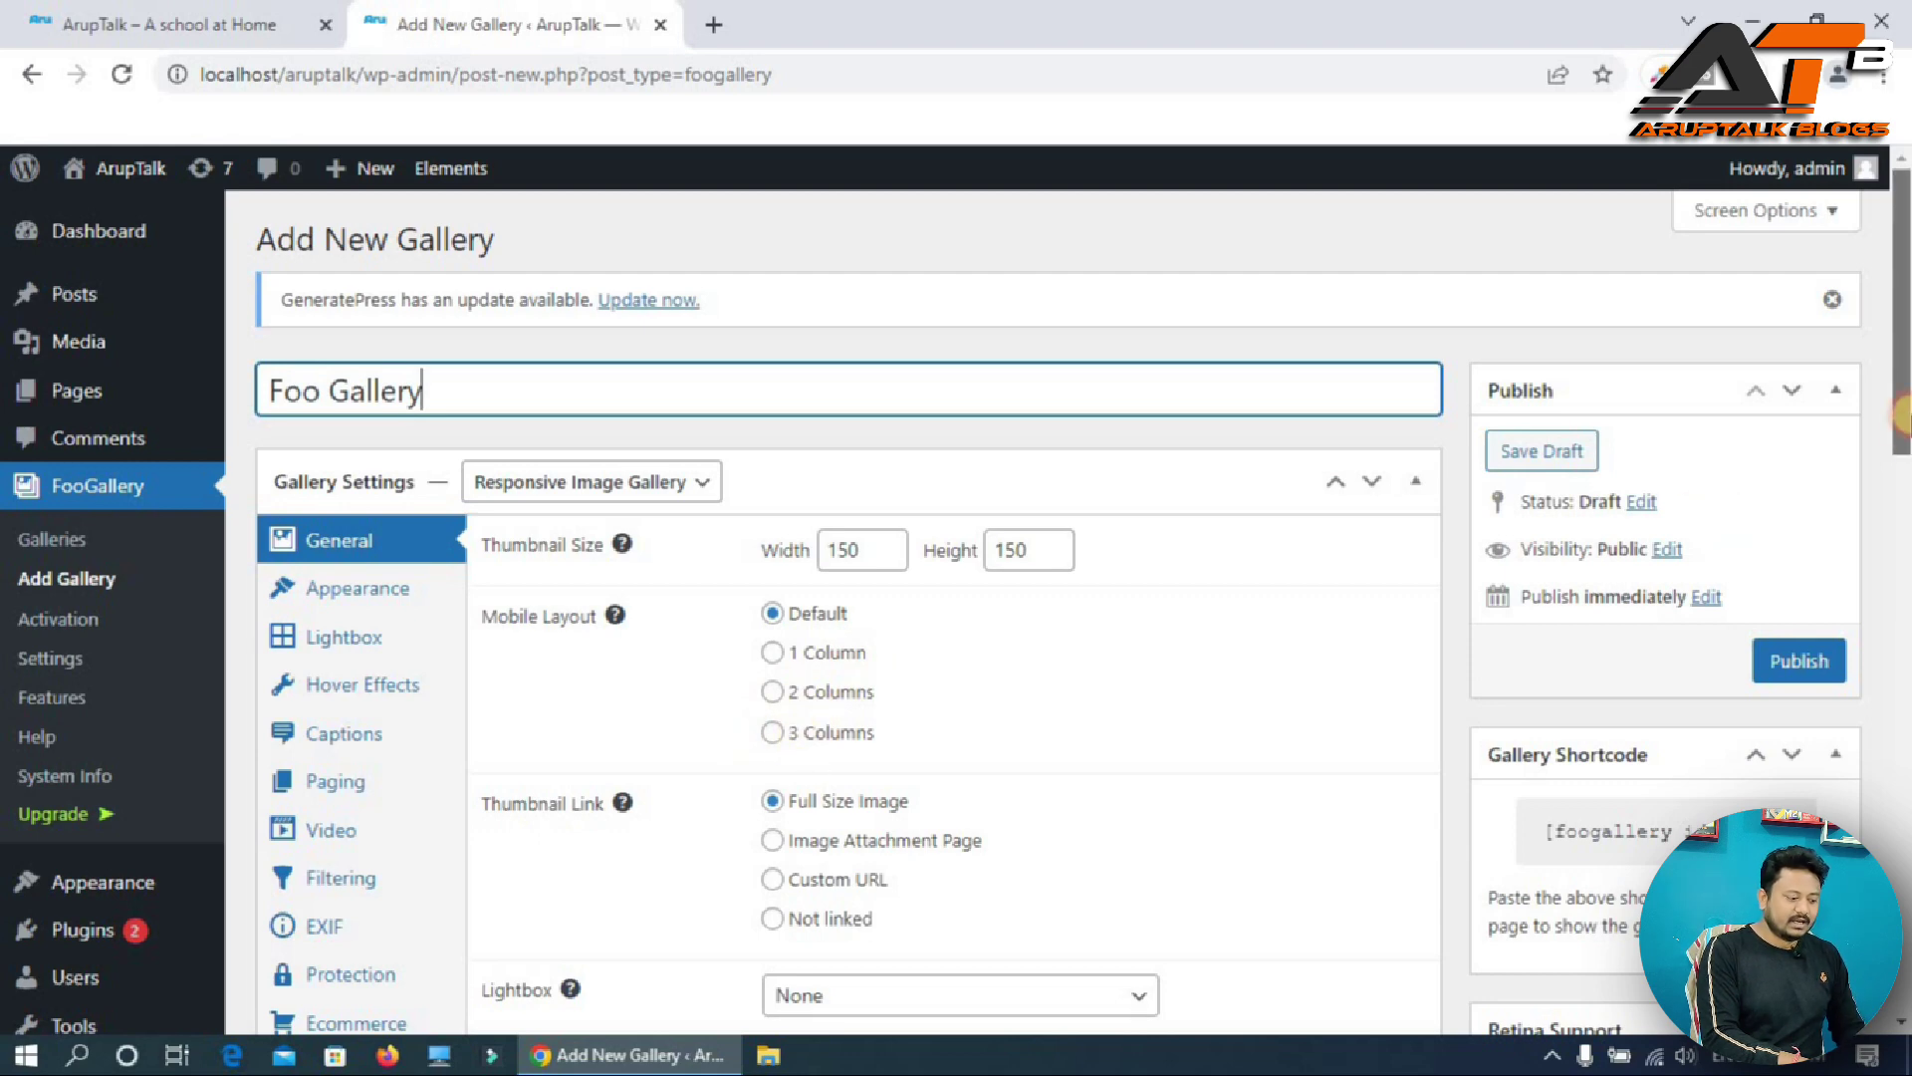
pyautogui.moveTo(1902, 398); pyautogui.dragTo(1900, 543)
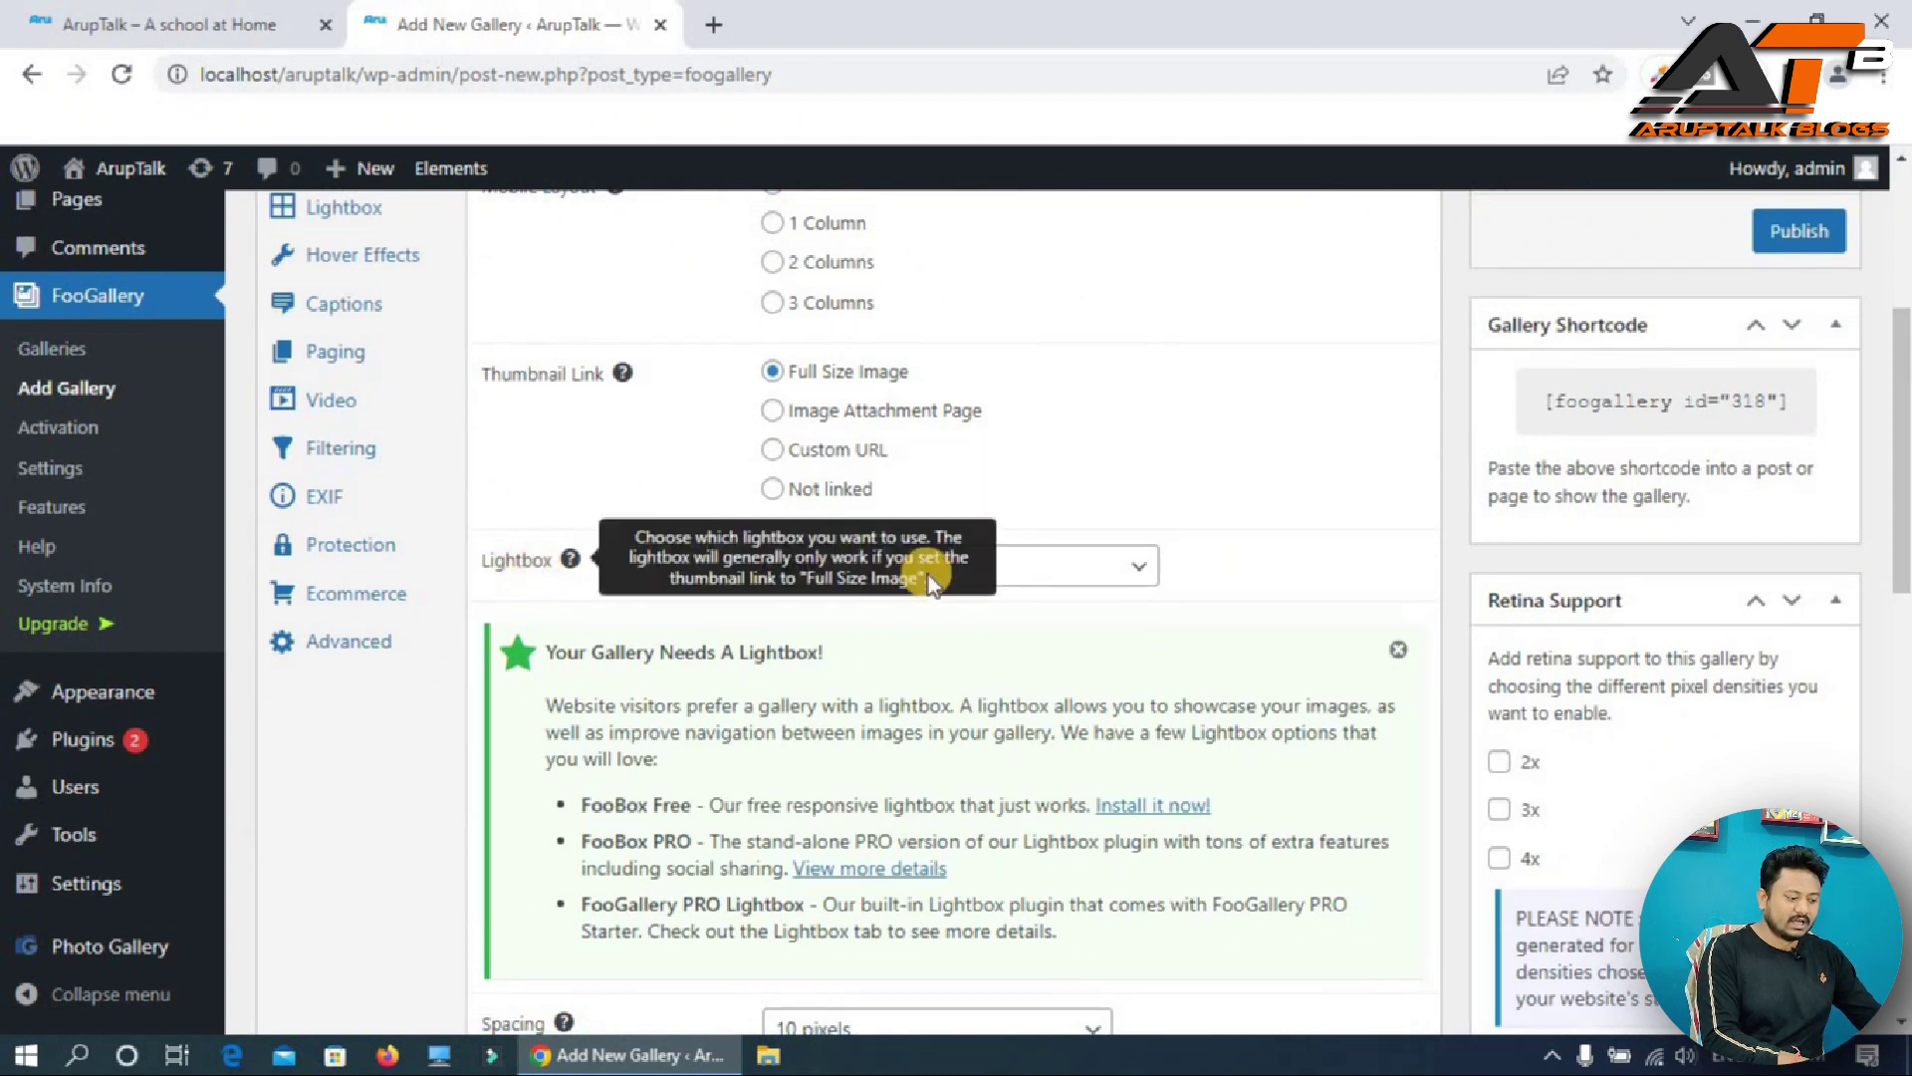
pyautogui.click(1076, 577)
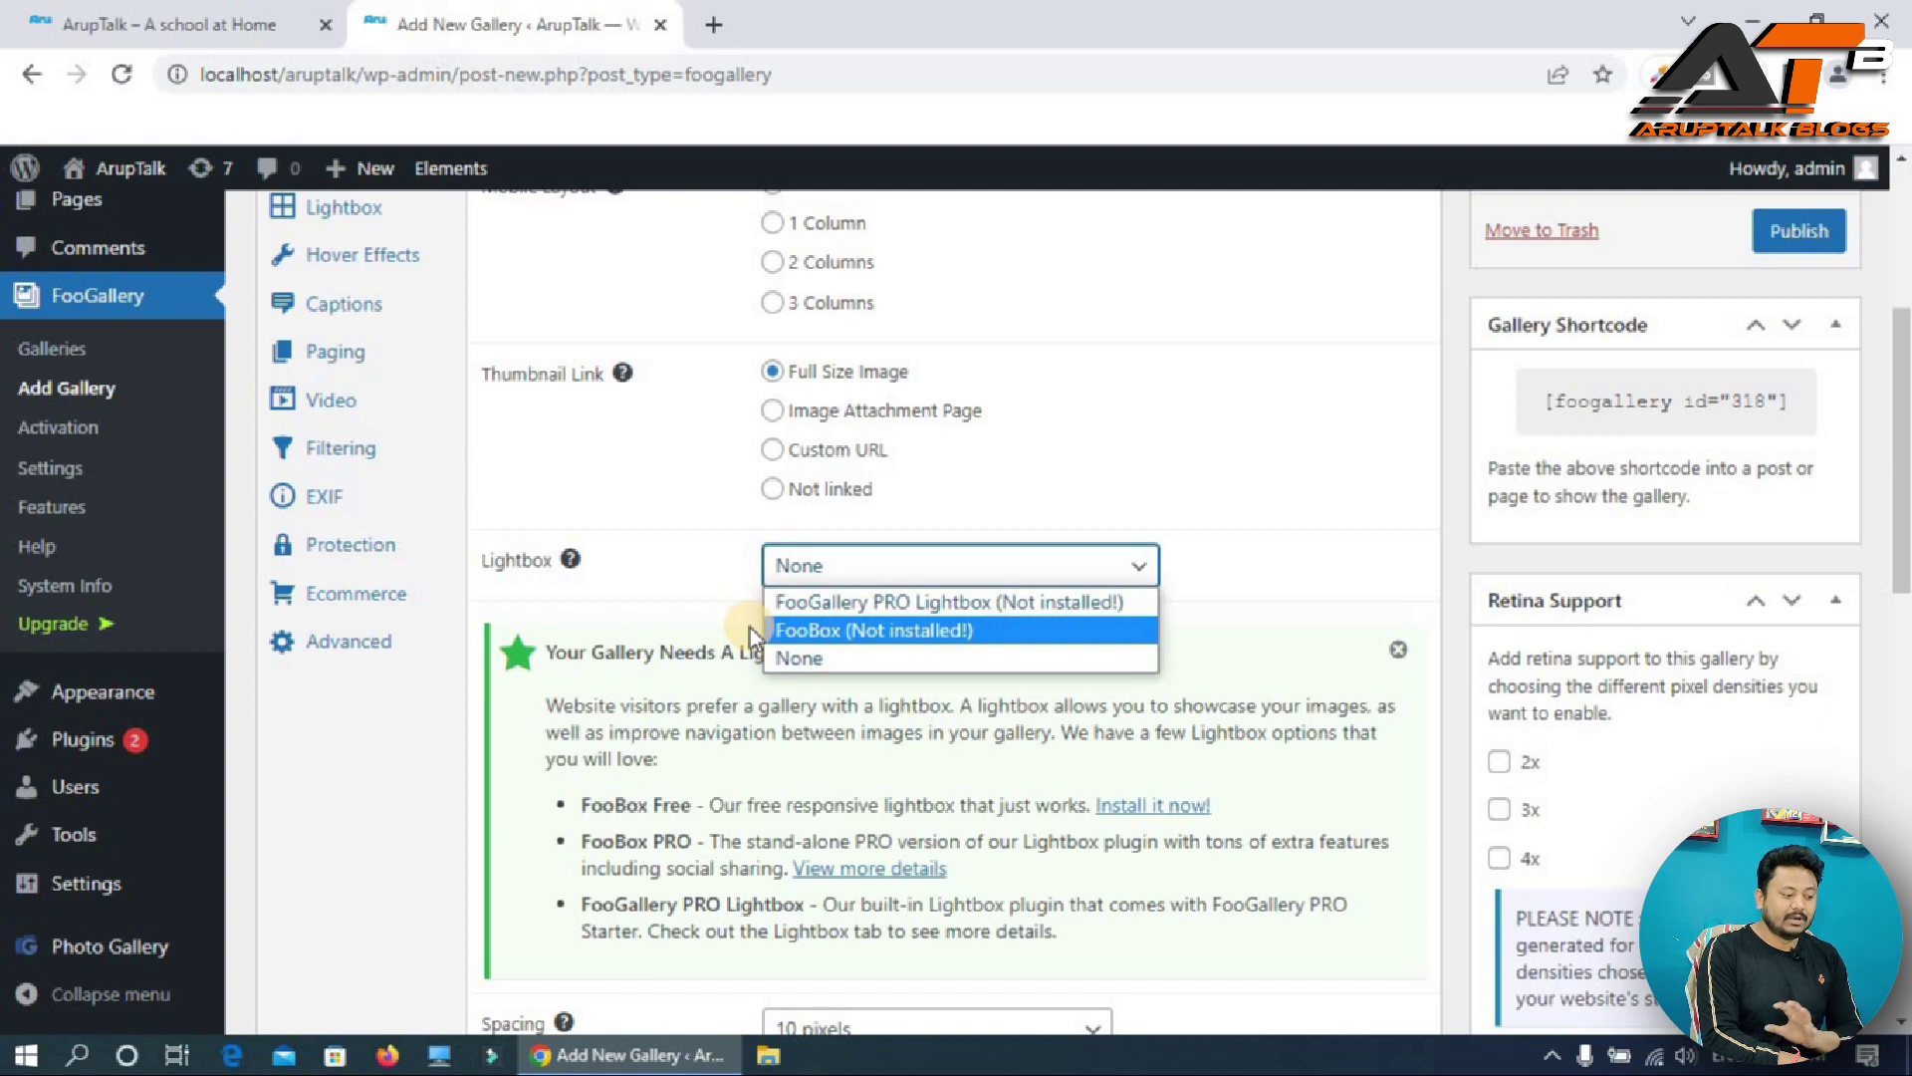
pyautogui.click(1275, 488)
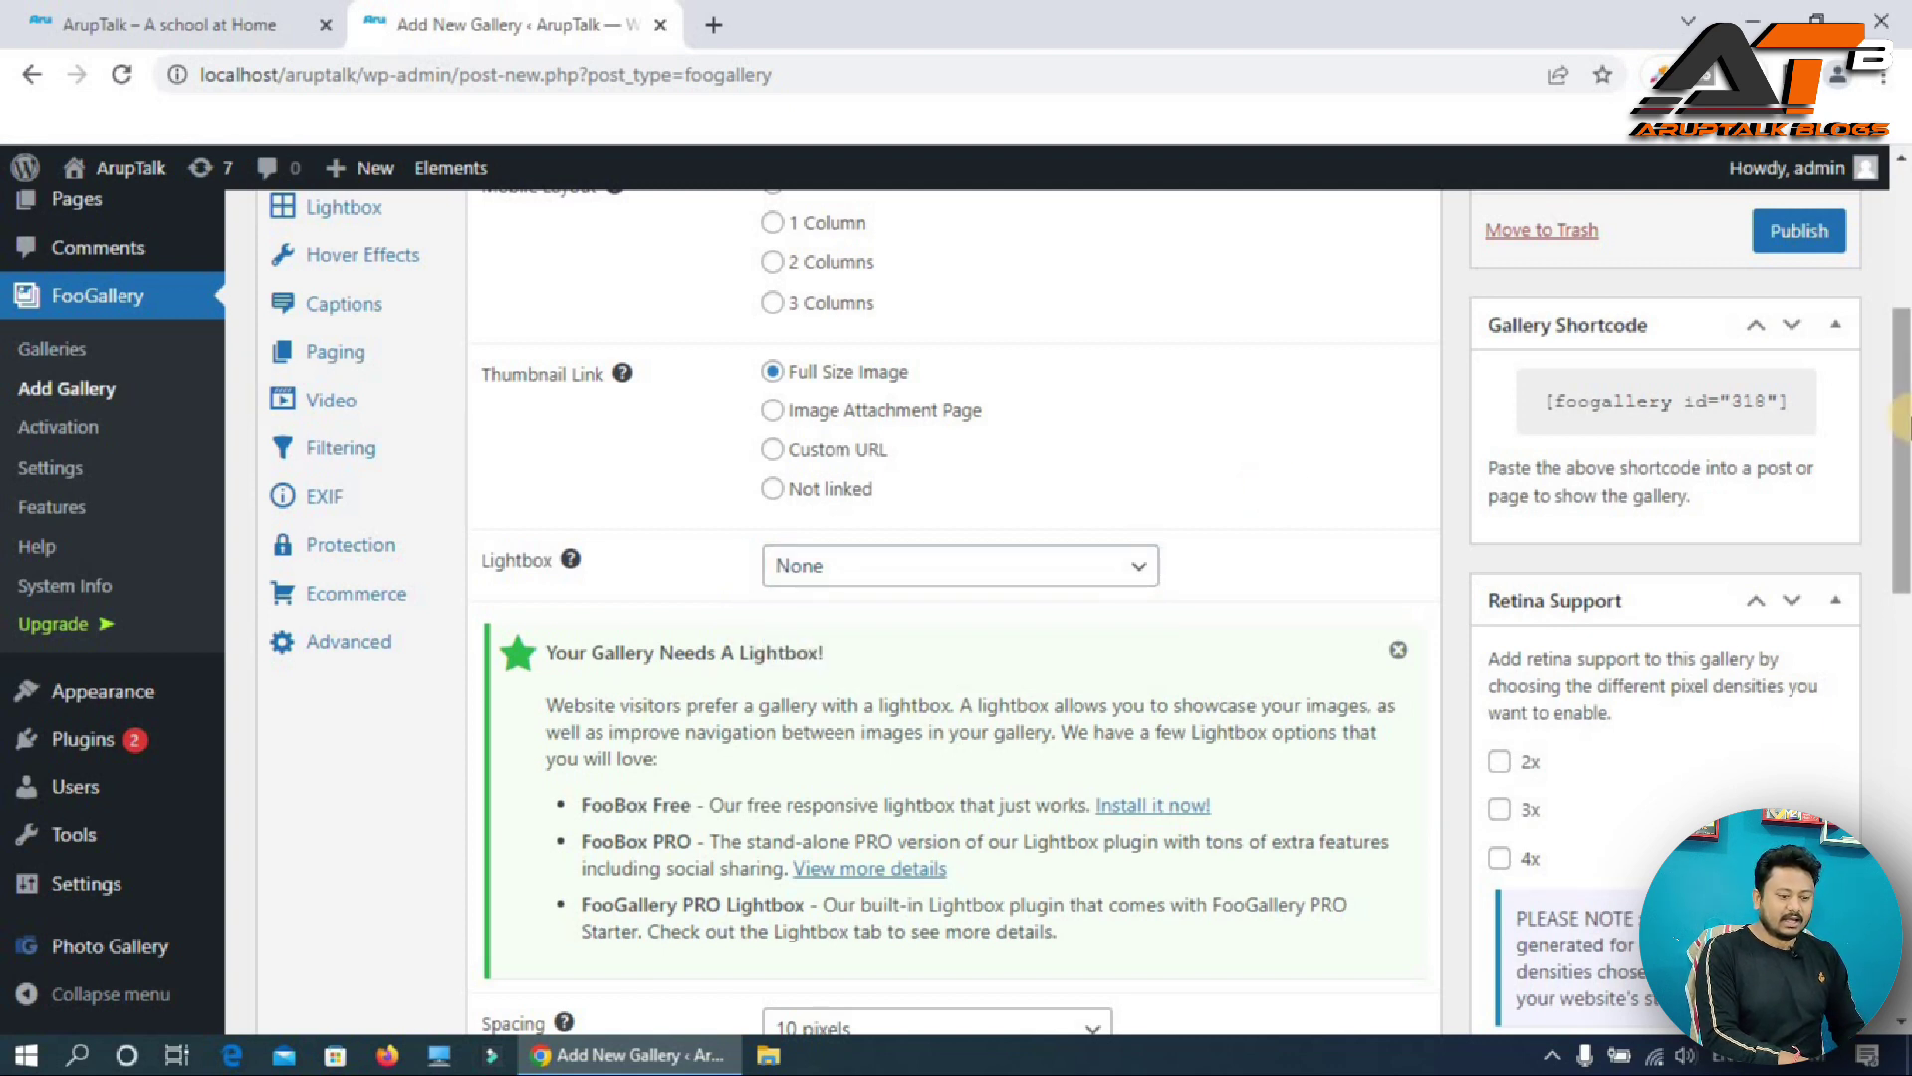
# - Set the gallery's appearance to Small rounded corners with the circular ring loading icon, and view its hover effect settings
pyautogui.moveTo(1901, 449); pyautogui.dragTo(1901, 401)
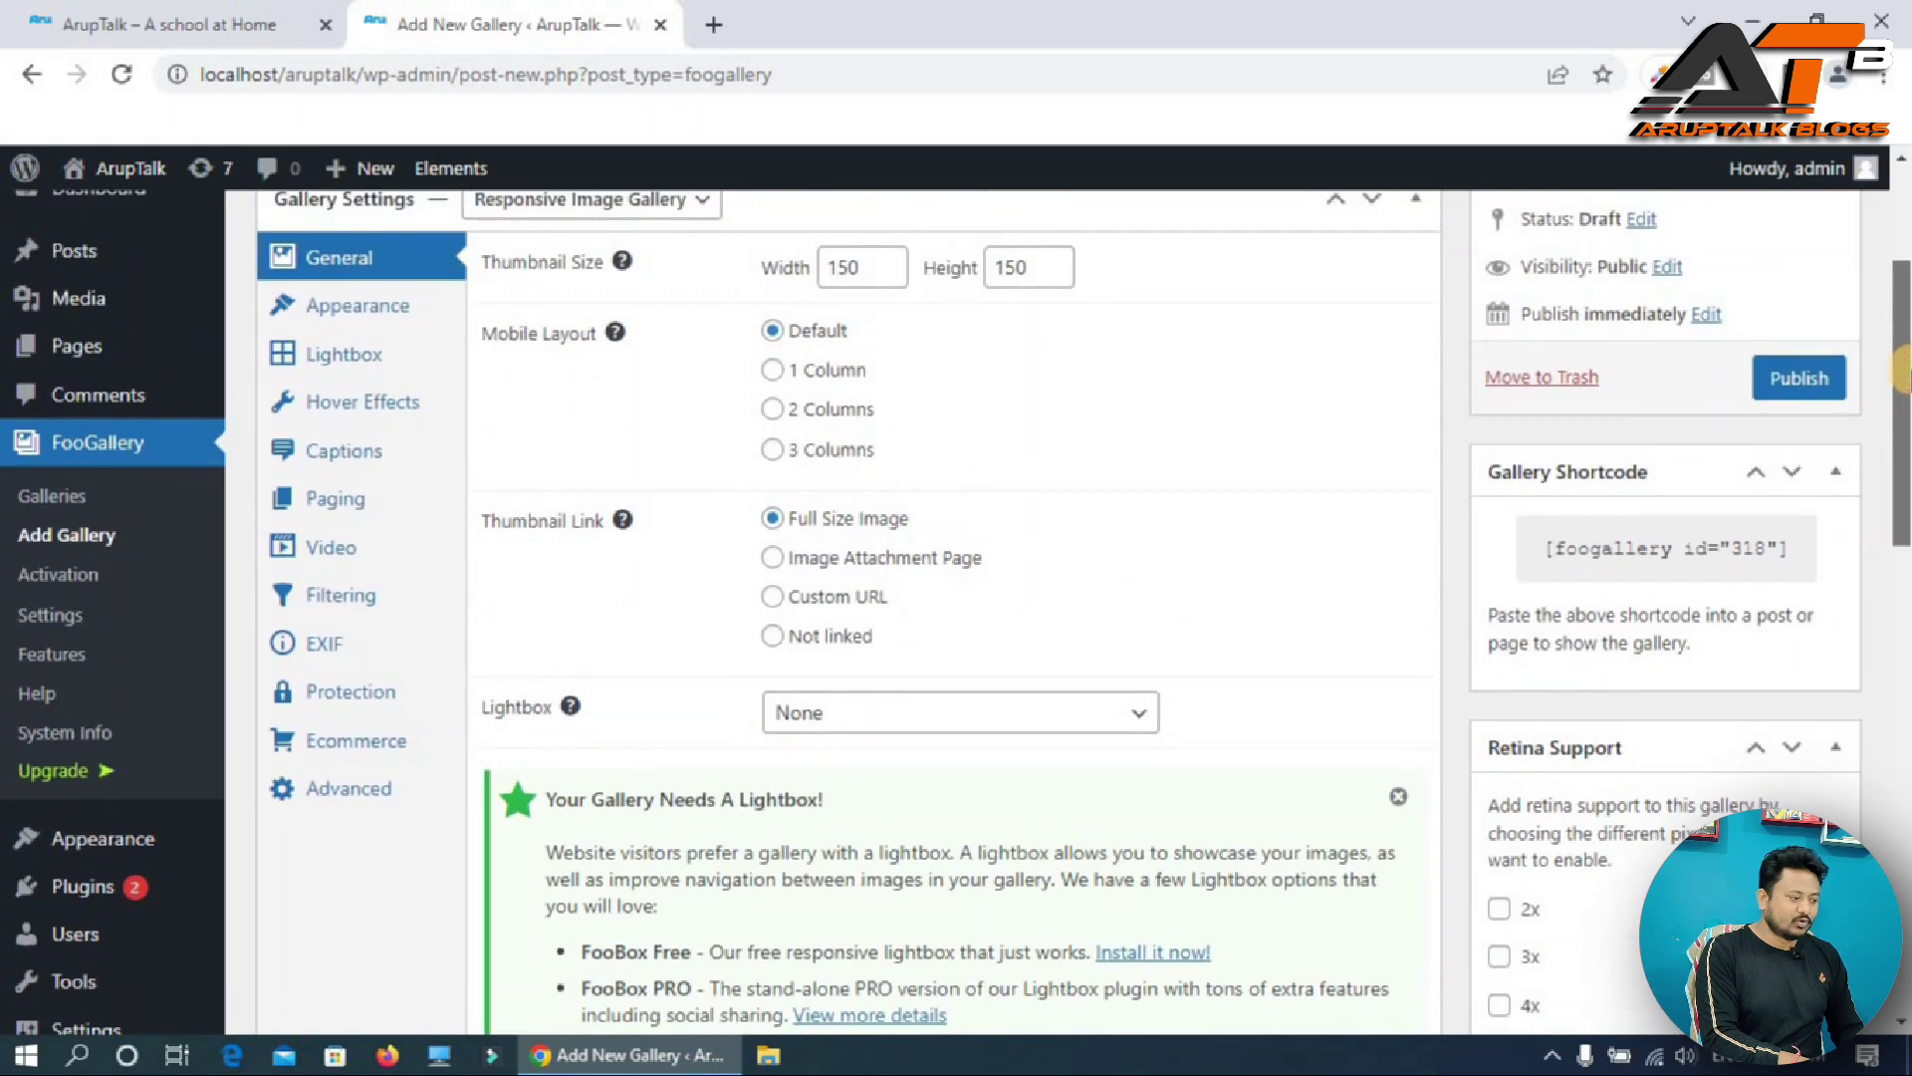
pyautogui.click(352, 308)
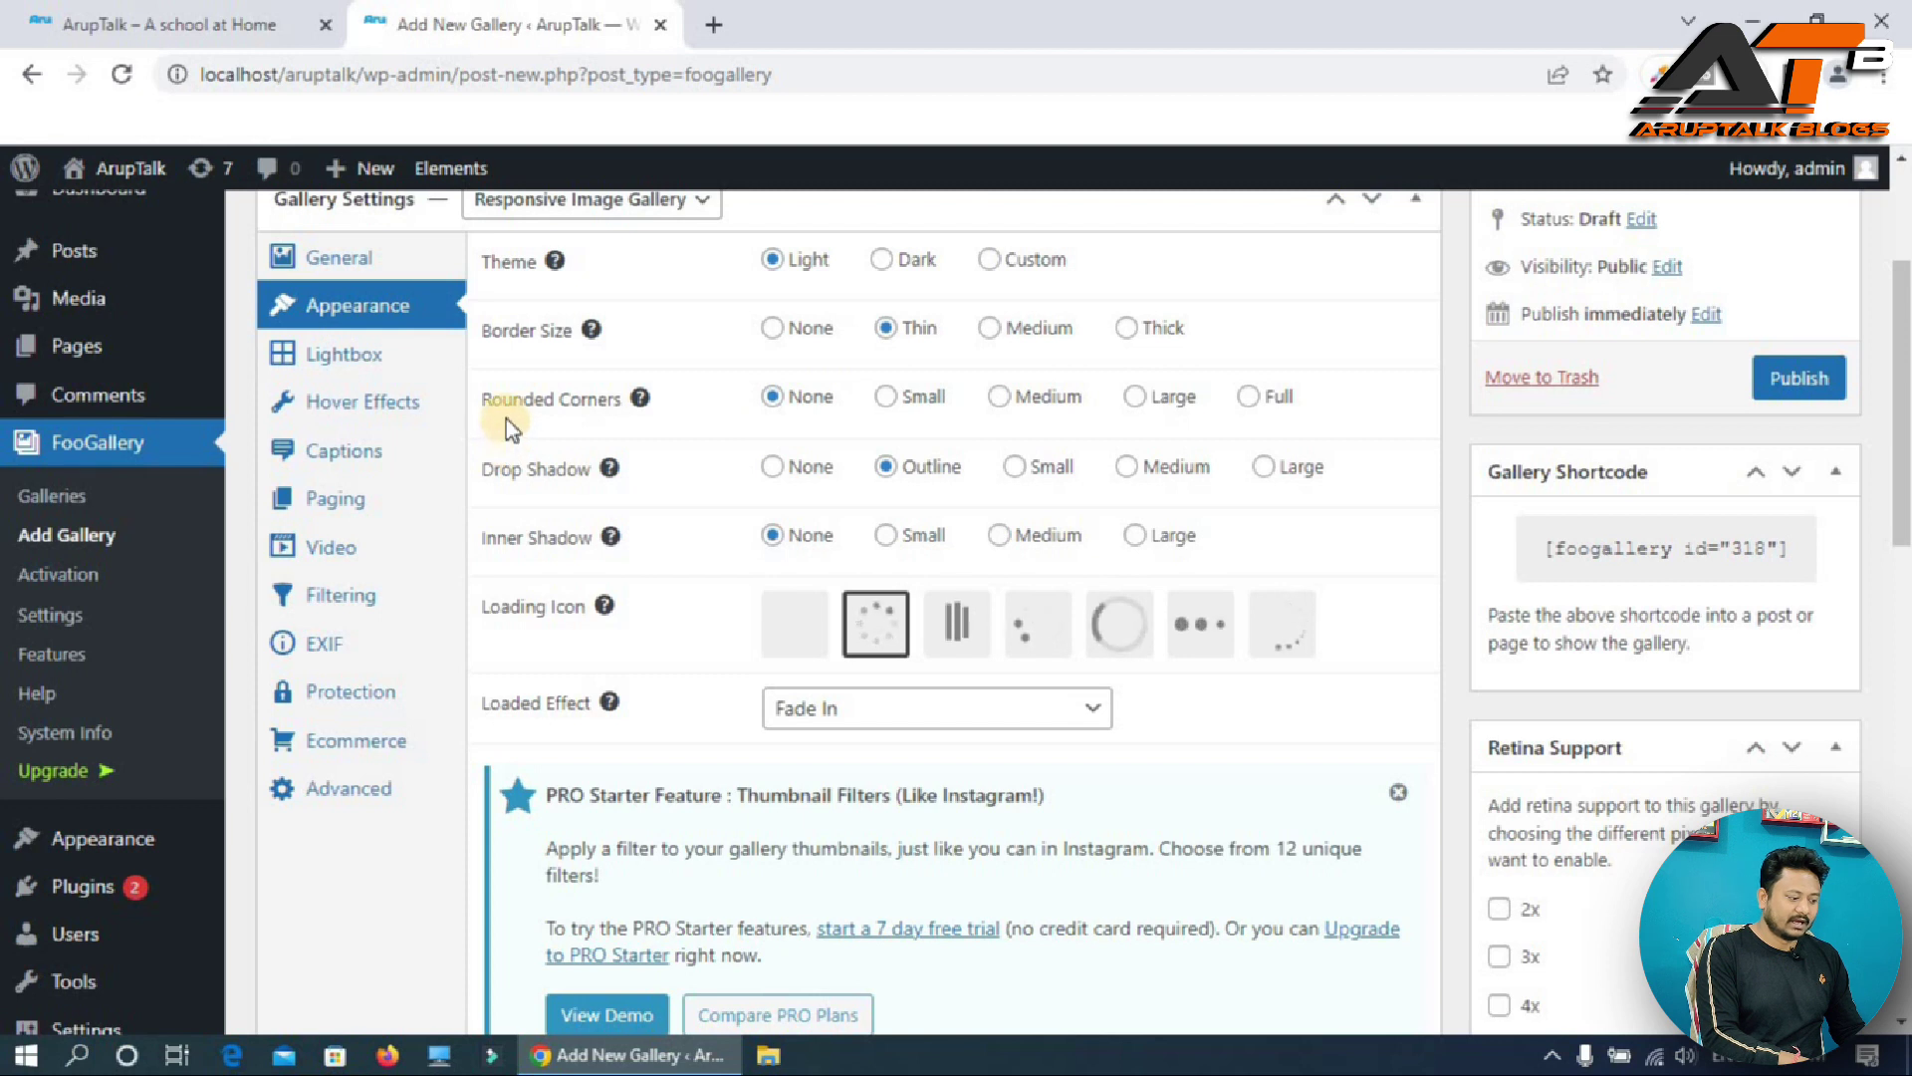
pyautogui.click(887, 398)
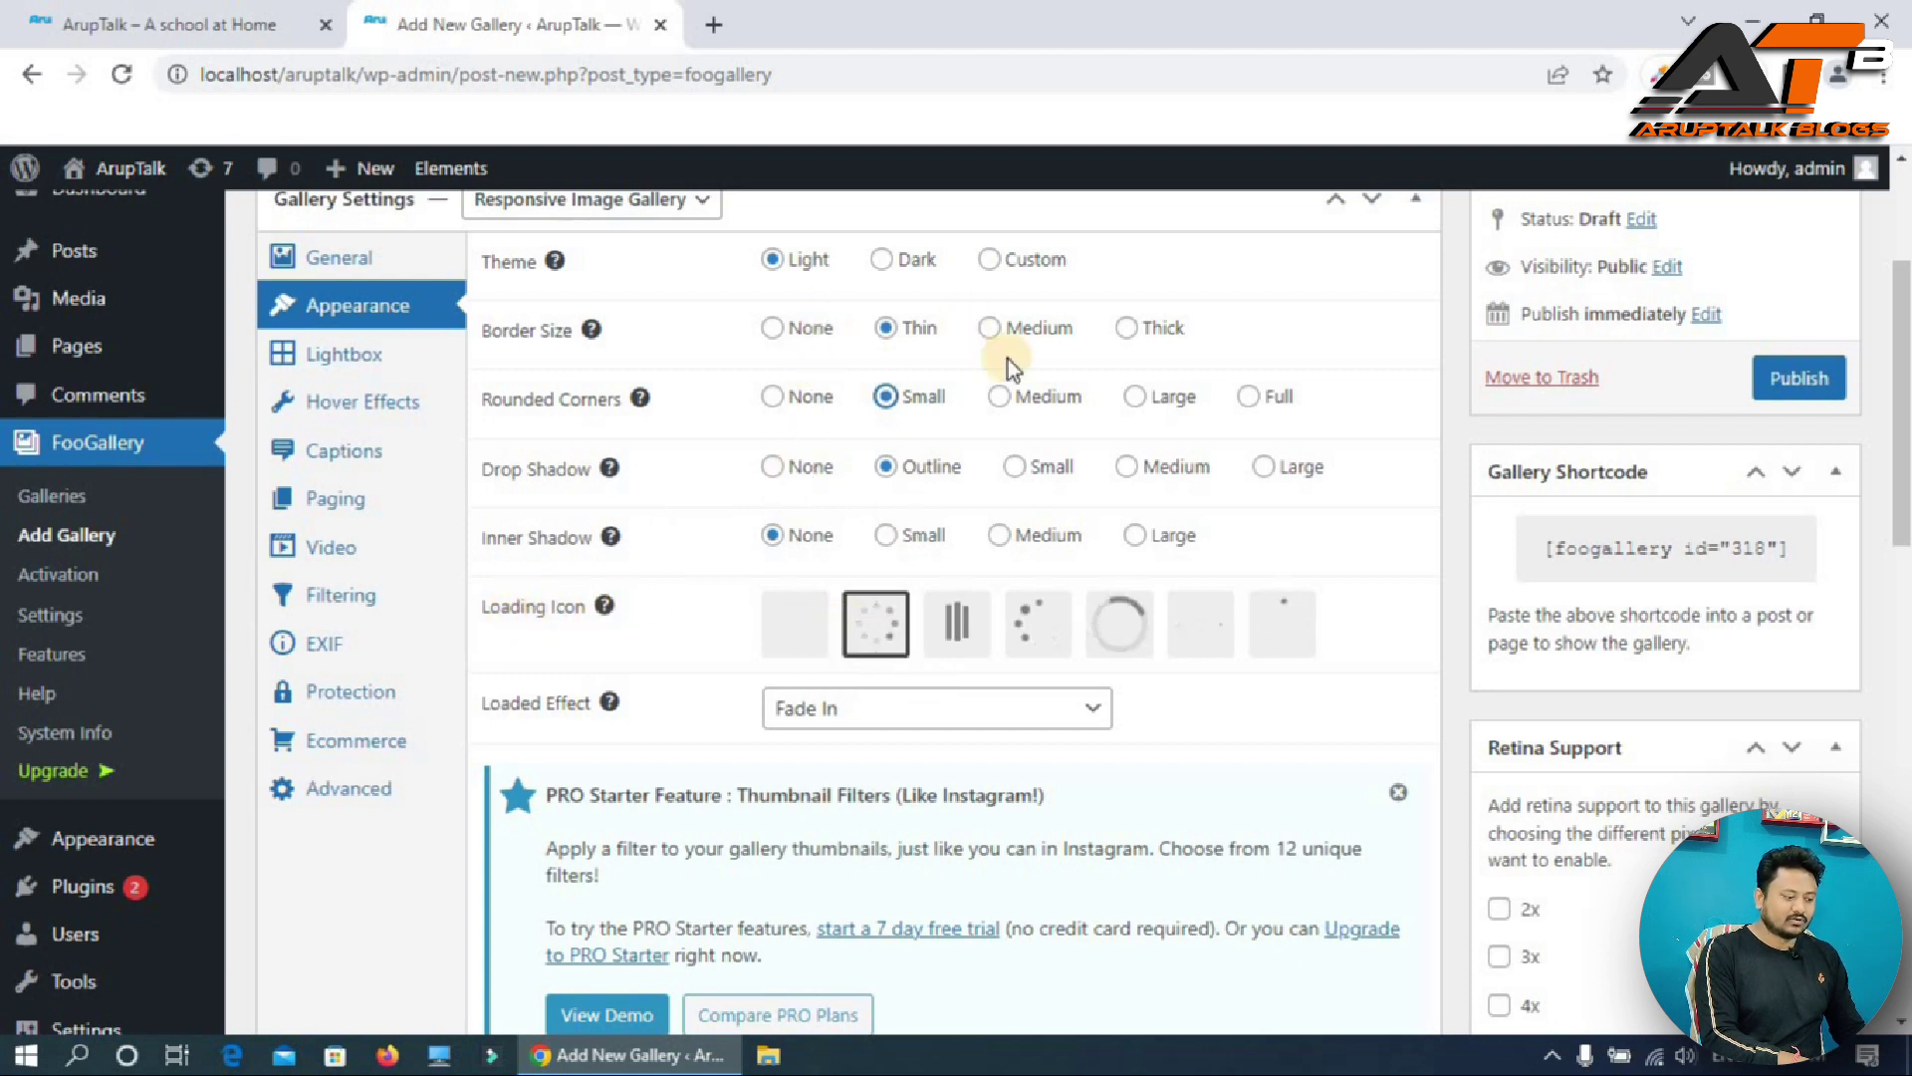
pyautogui.click(956, 642)
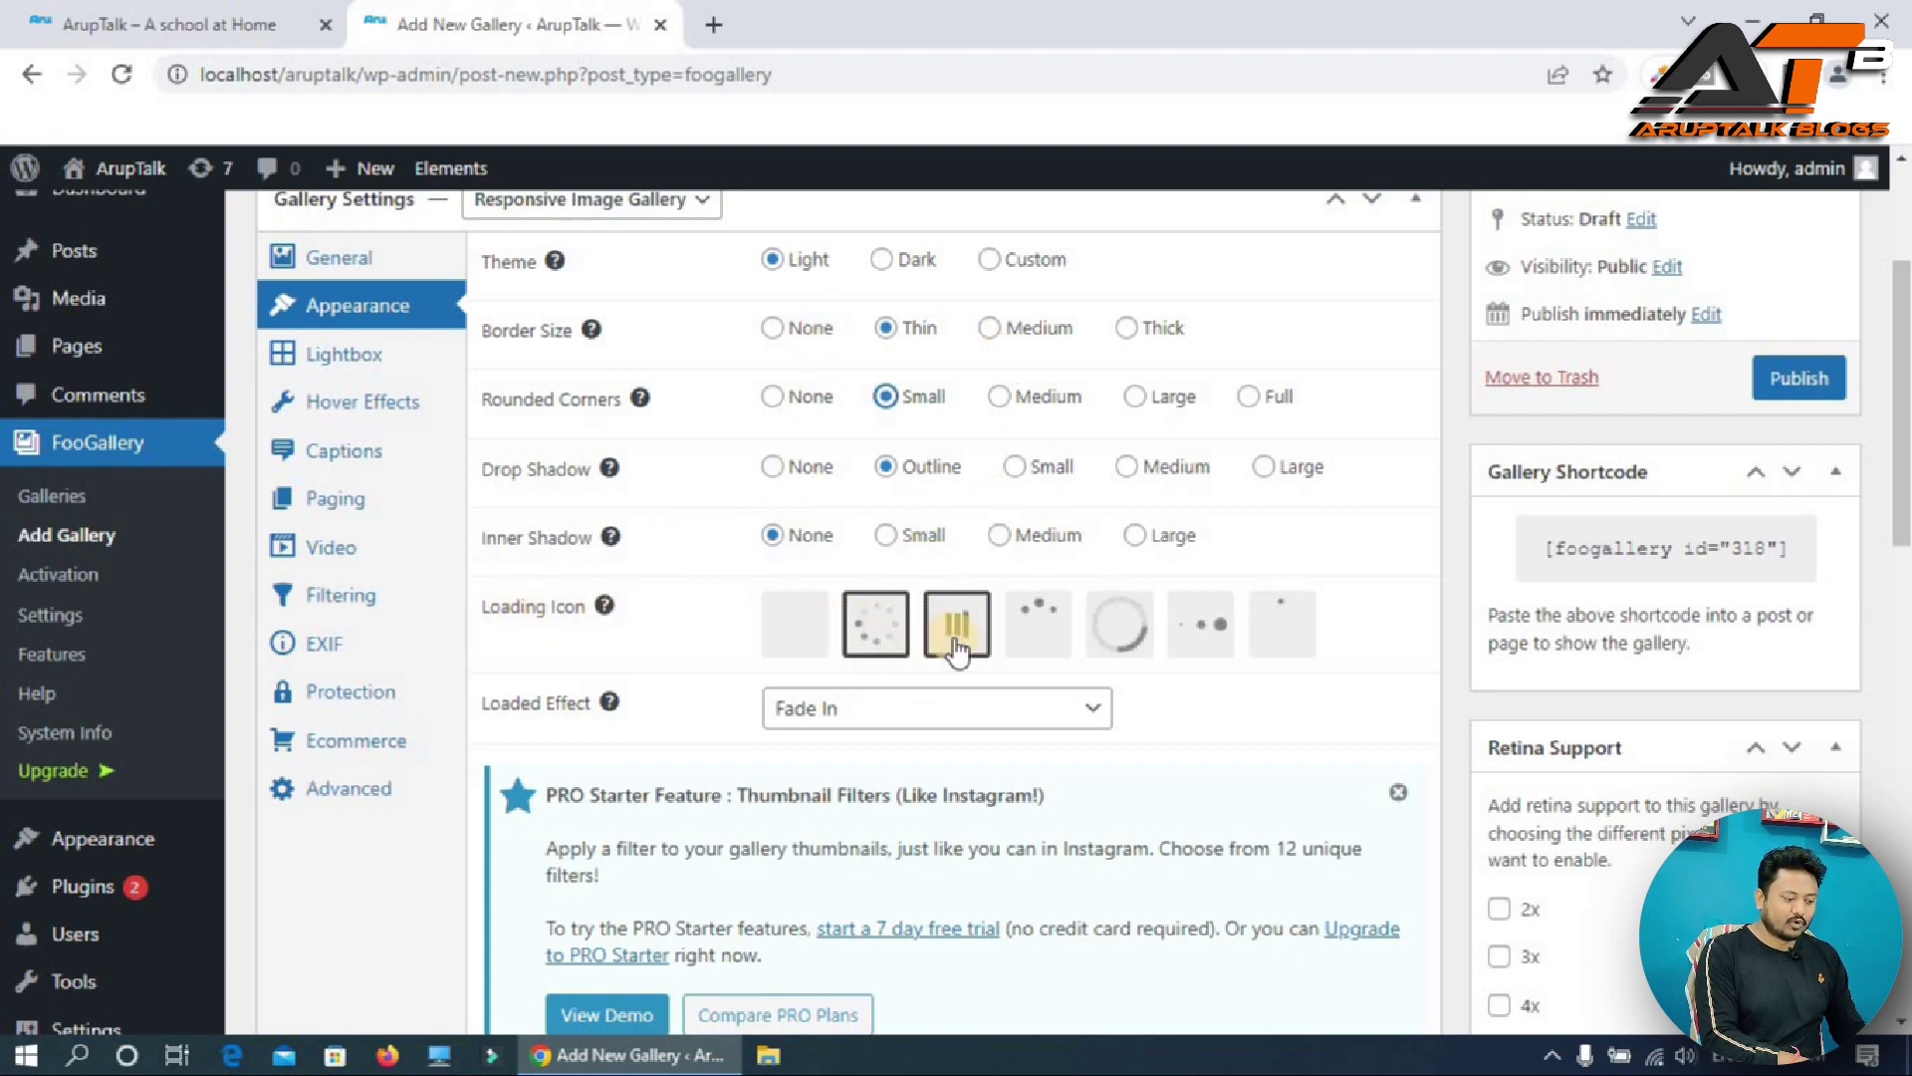
pyautogui.click(1136, 631)
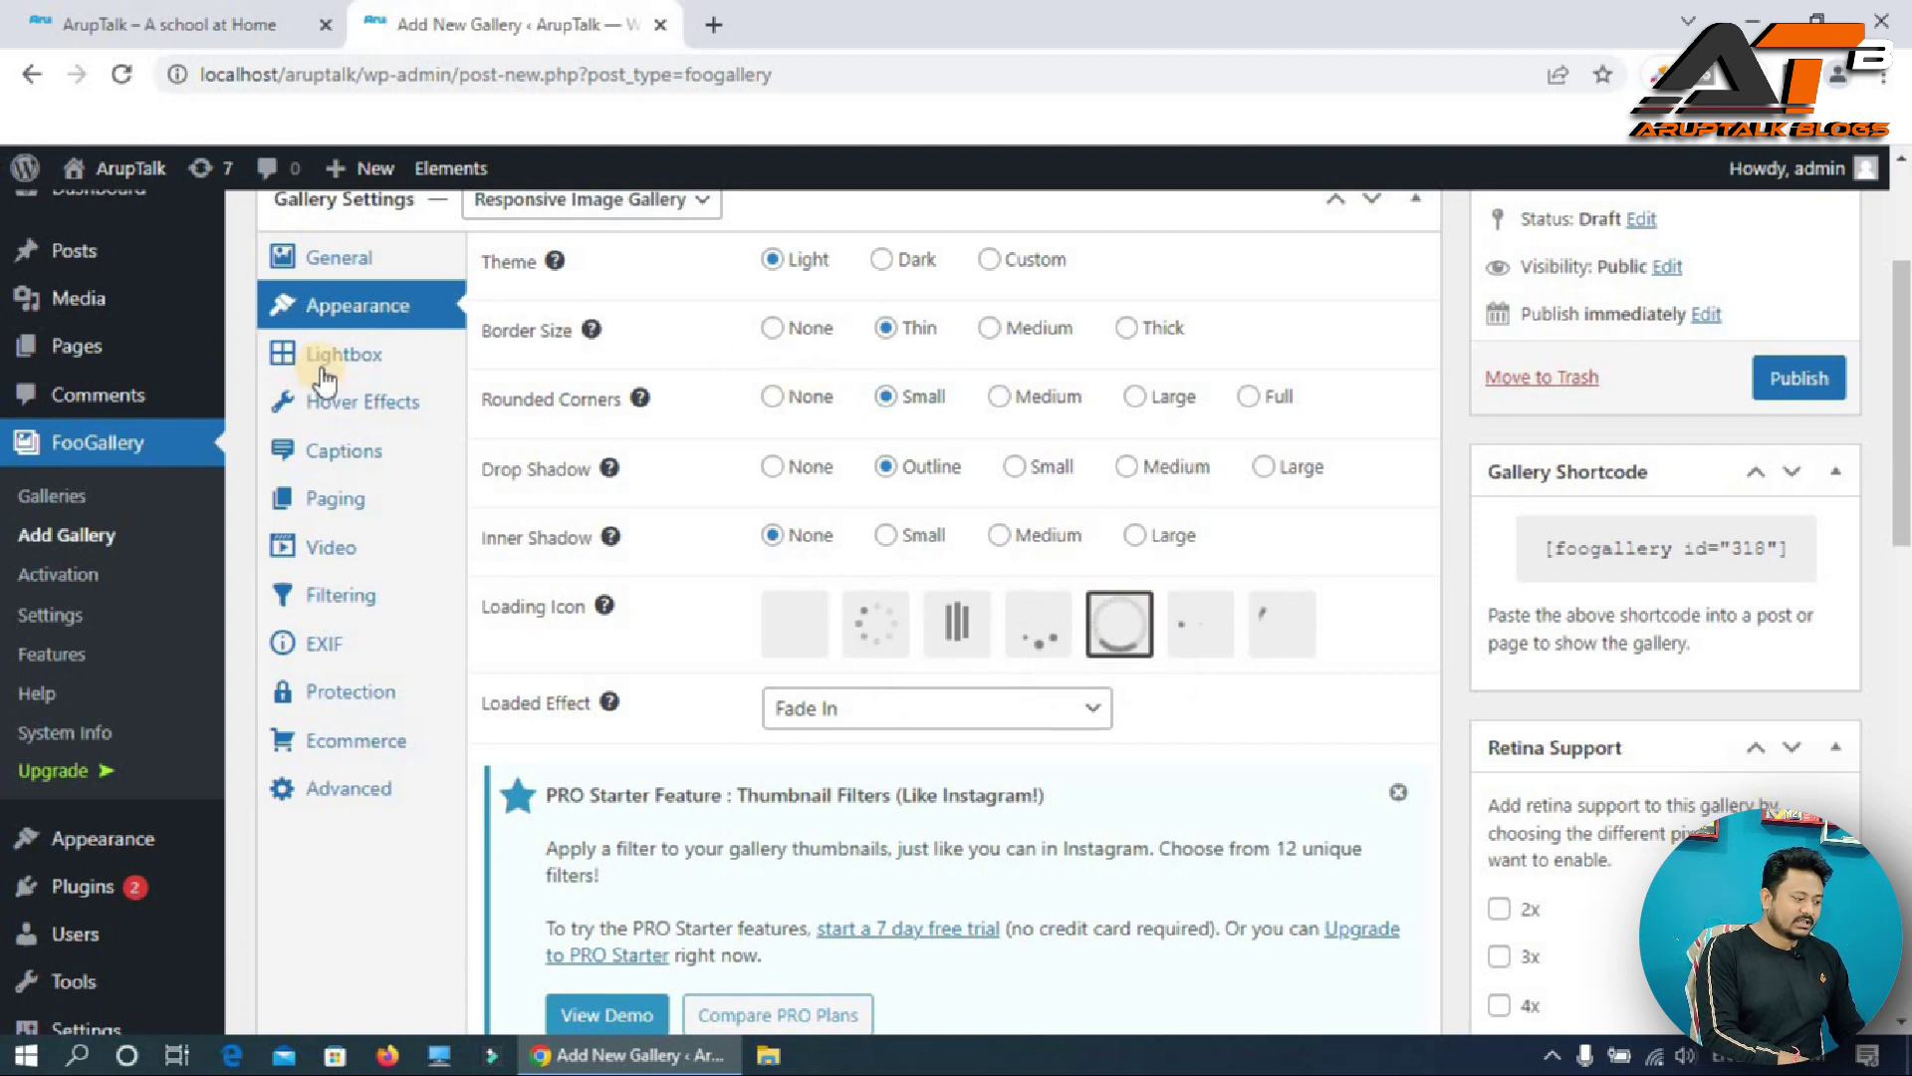
pyautogui.click(403, 401)
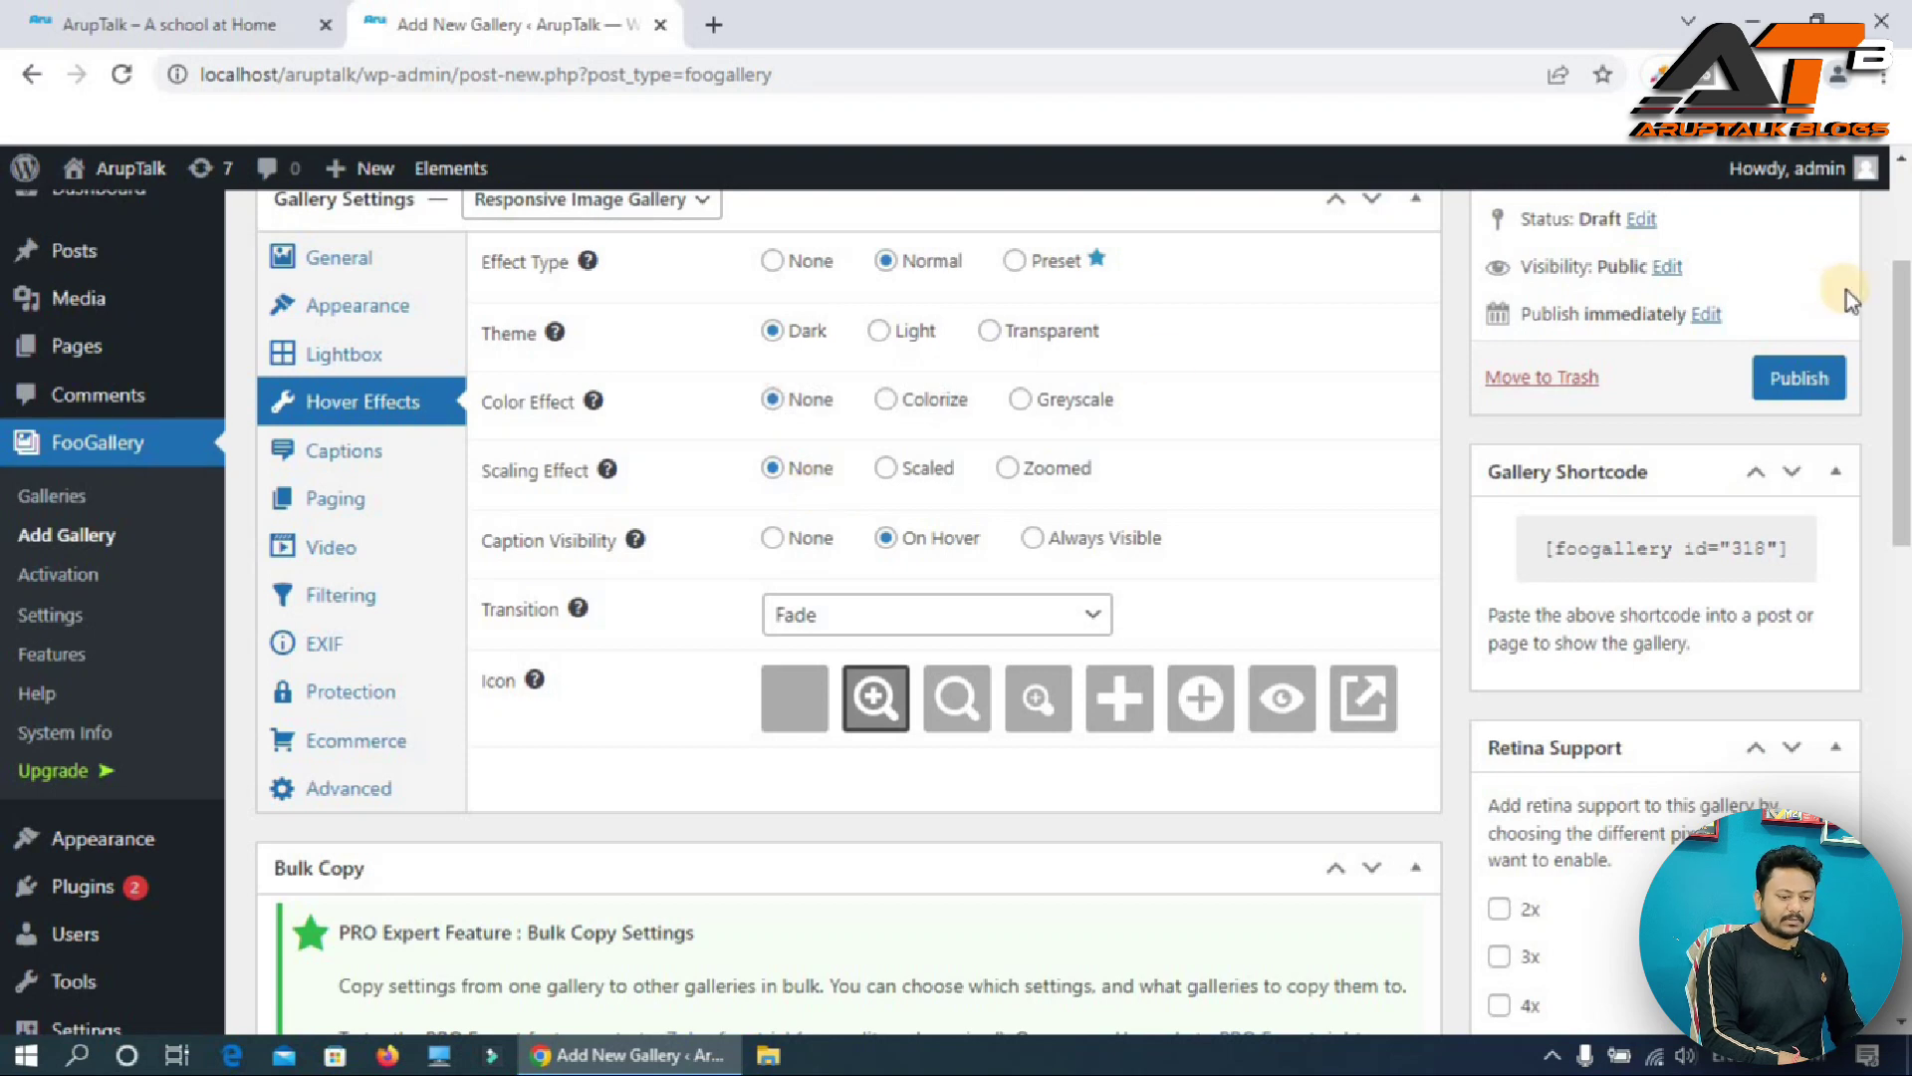
# - Add six media library images to the gallery: the first four, the spilled coffee beans and the heart-patterned coffee cup
pyautogui.moveTo(1902, 319); pyautogui.dragTo(1903, 578)
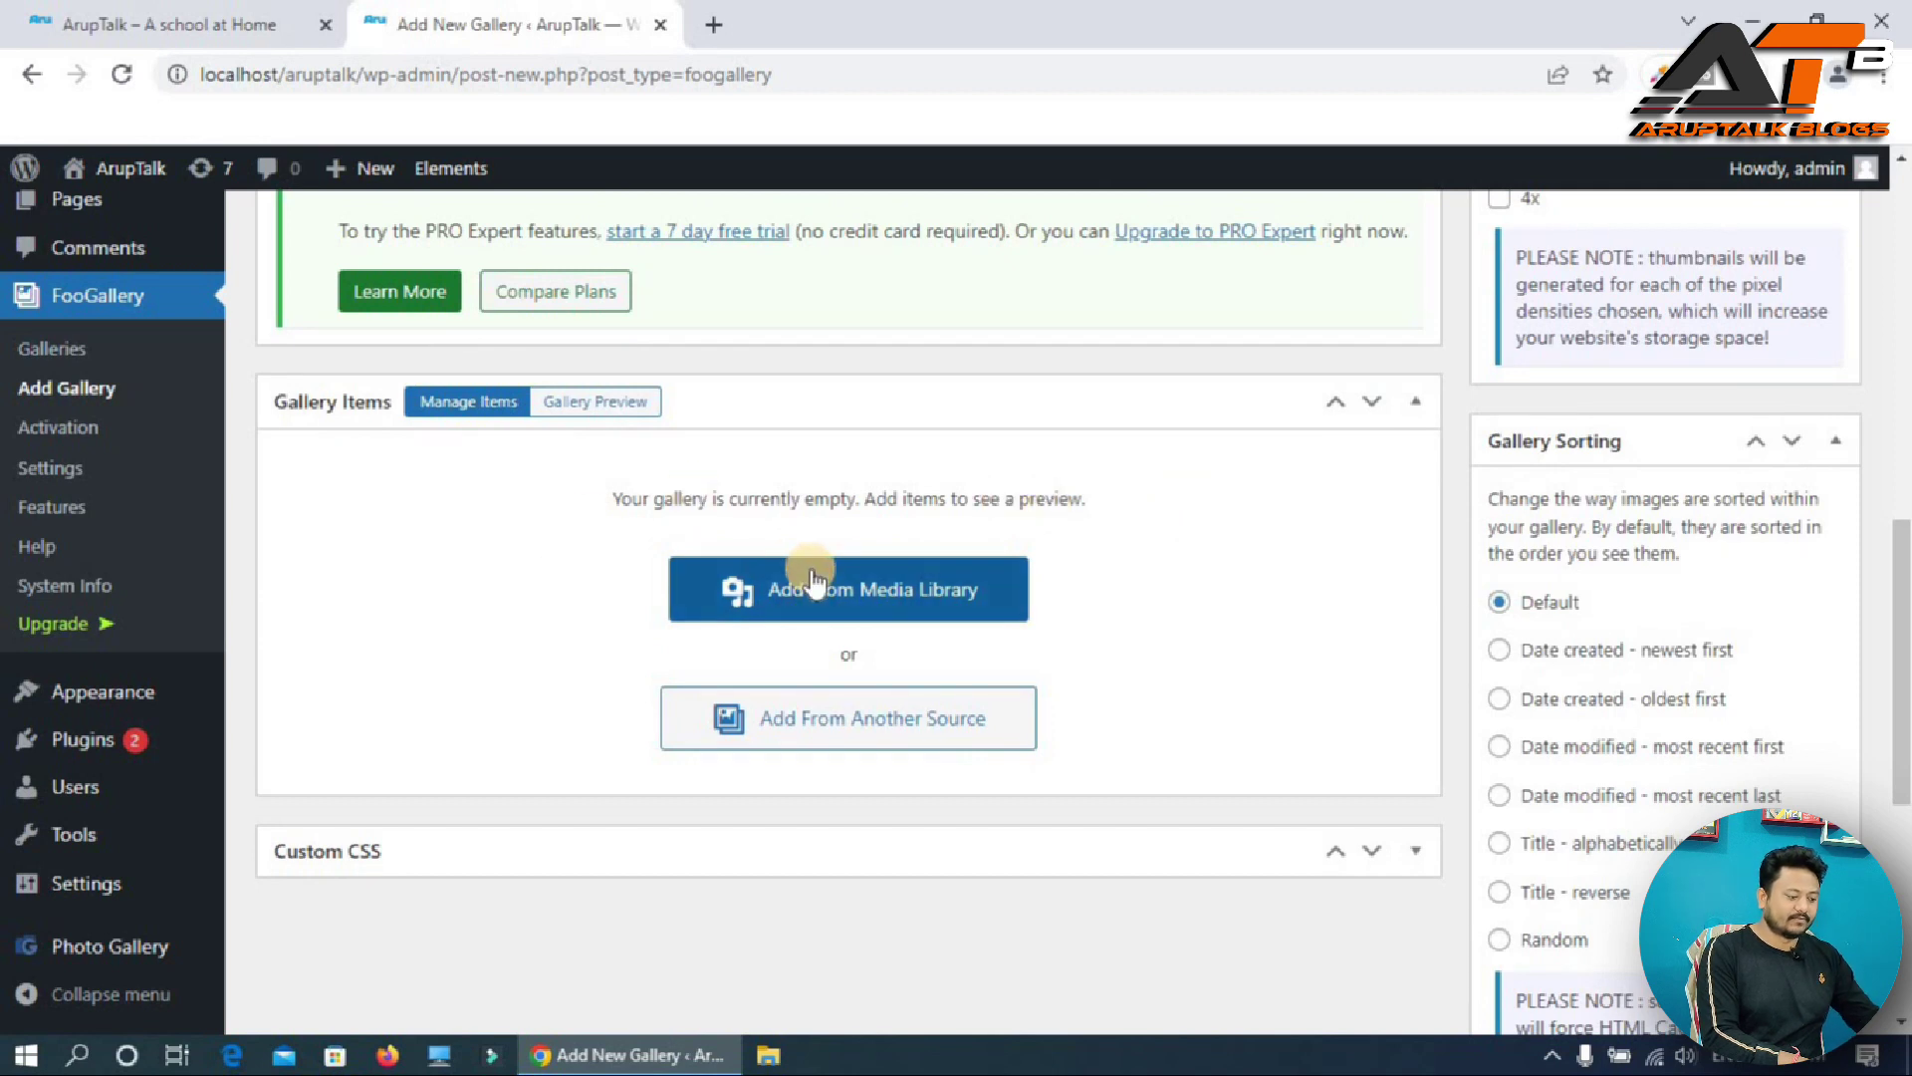
pyautogui.click(894, 592)
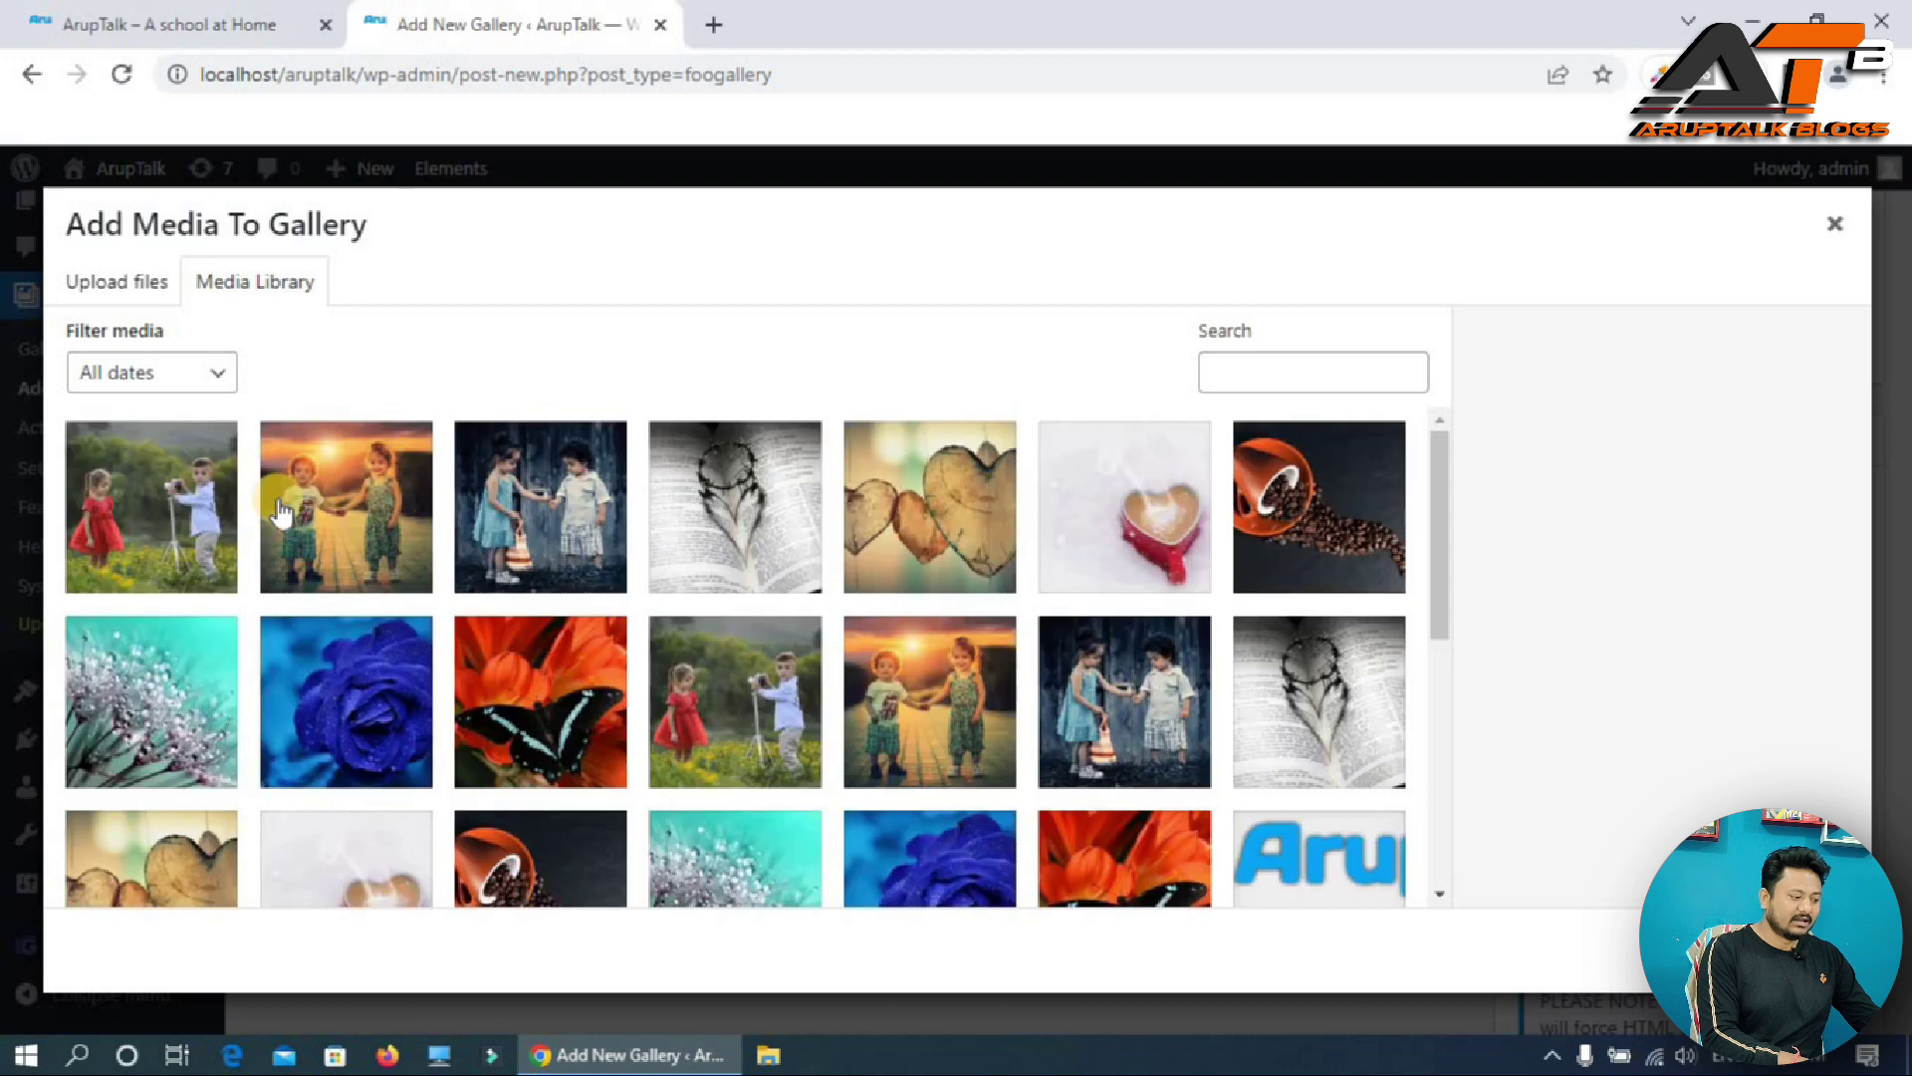
pyautogui.click(130, 510)
pyautogui.click(401, 490)
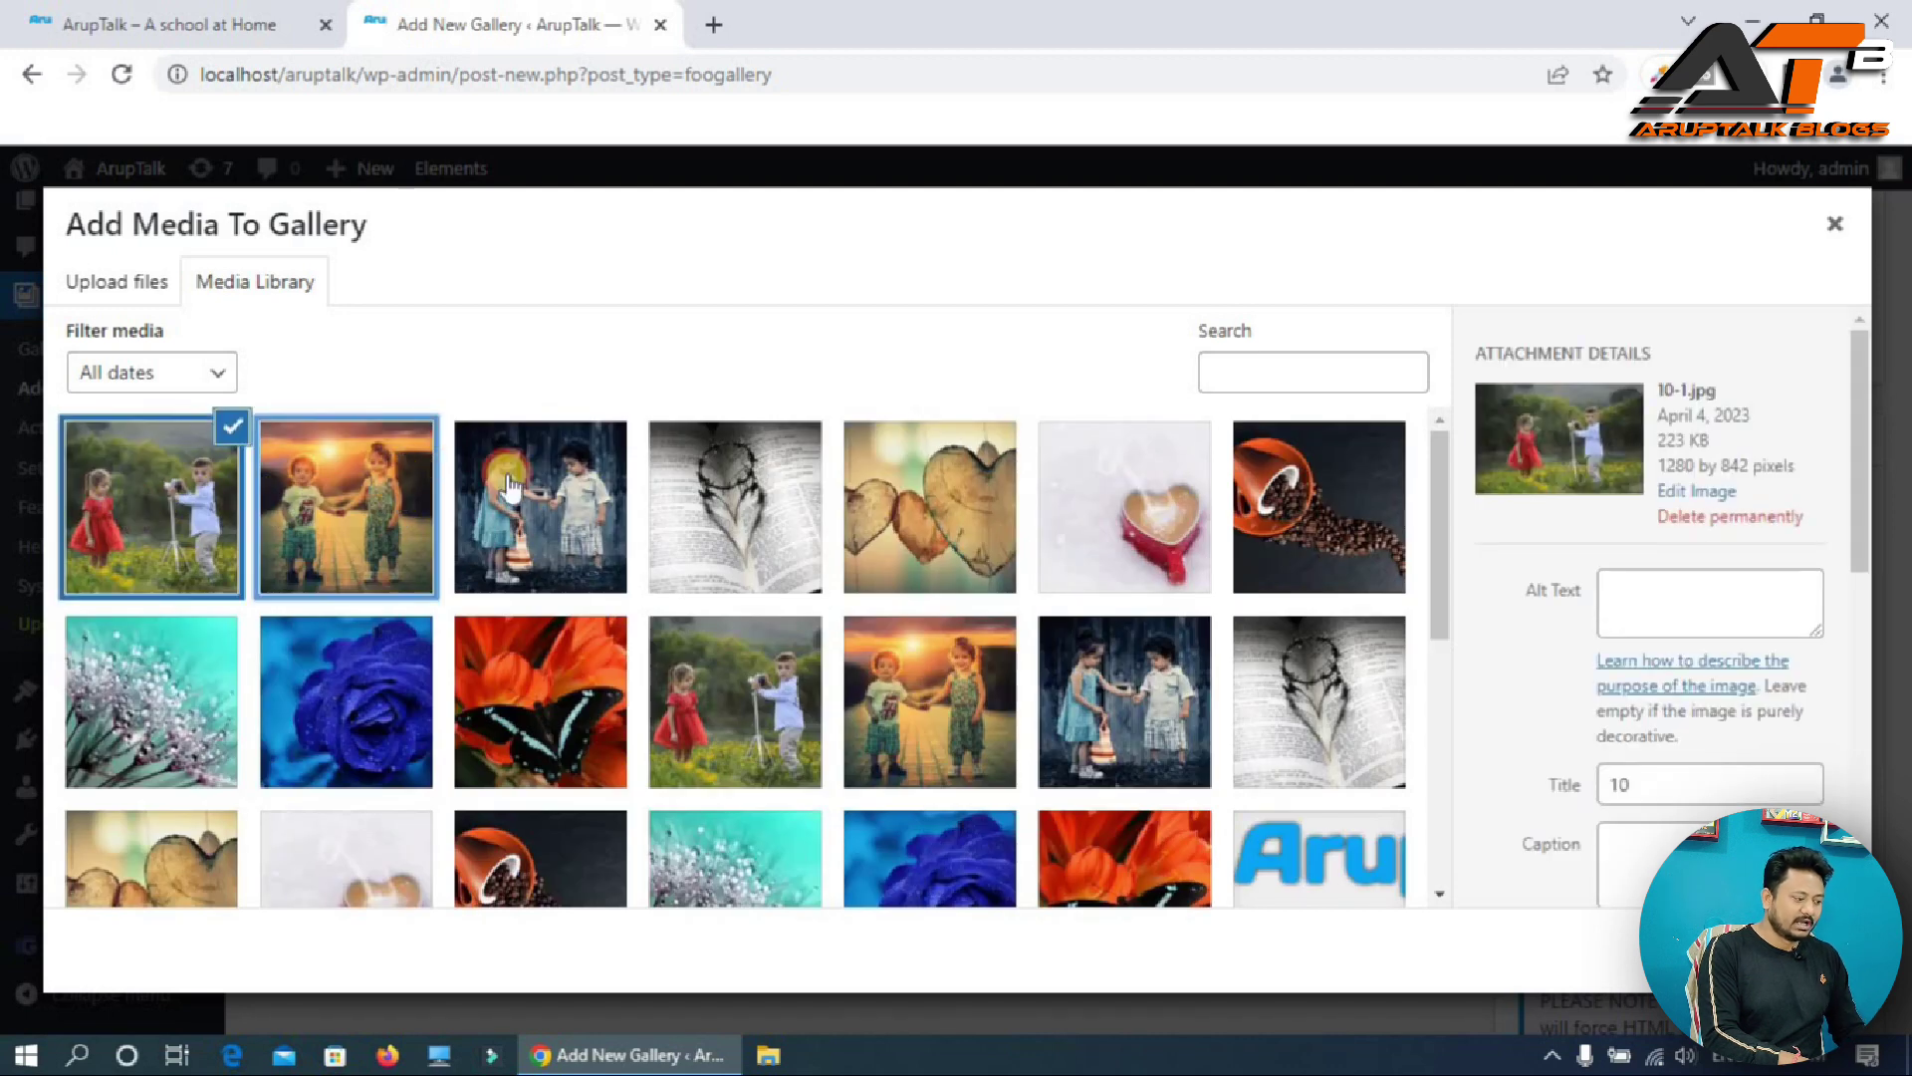
pyautogui.click(544, 474)
pyautogui.click(735, 480)
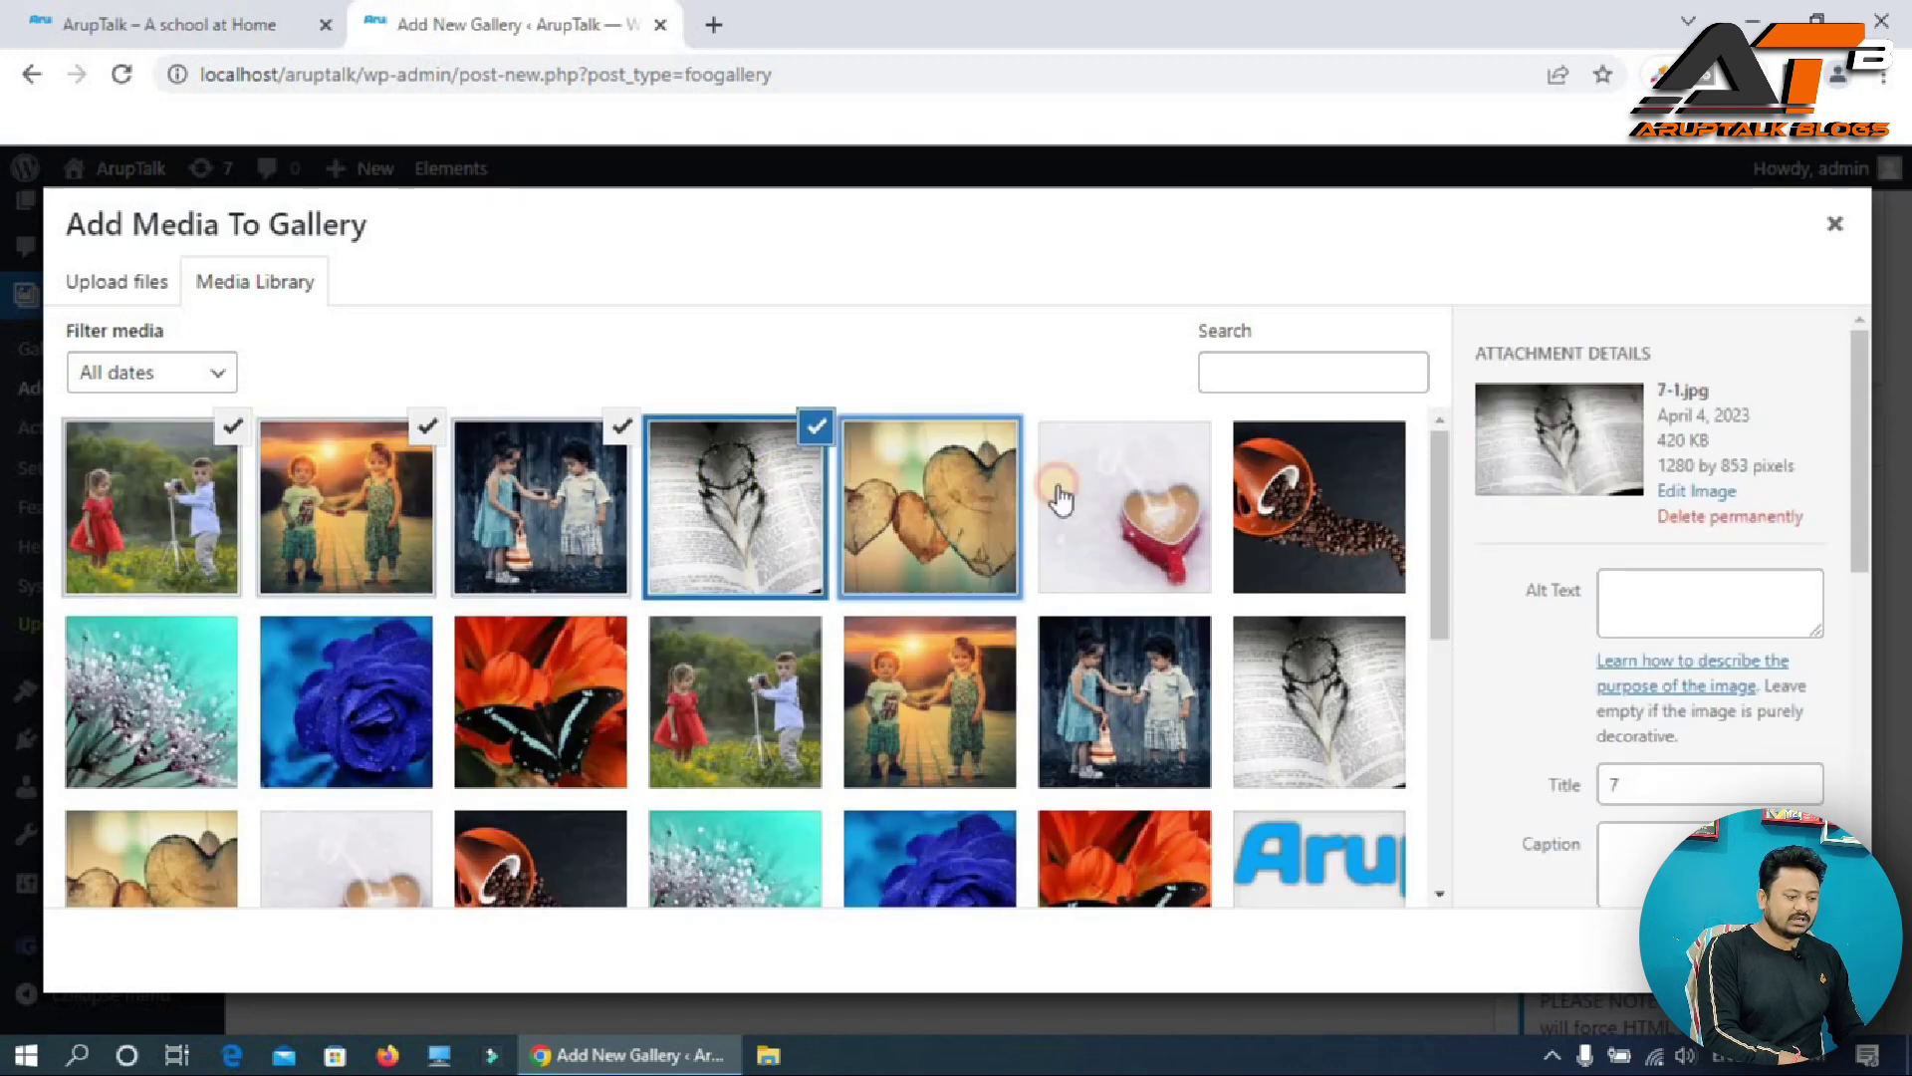
pyautogui.click(1298, 509)
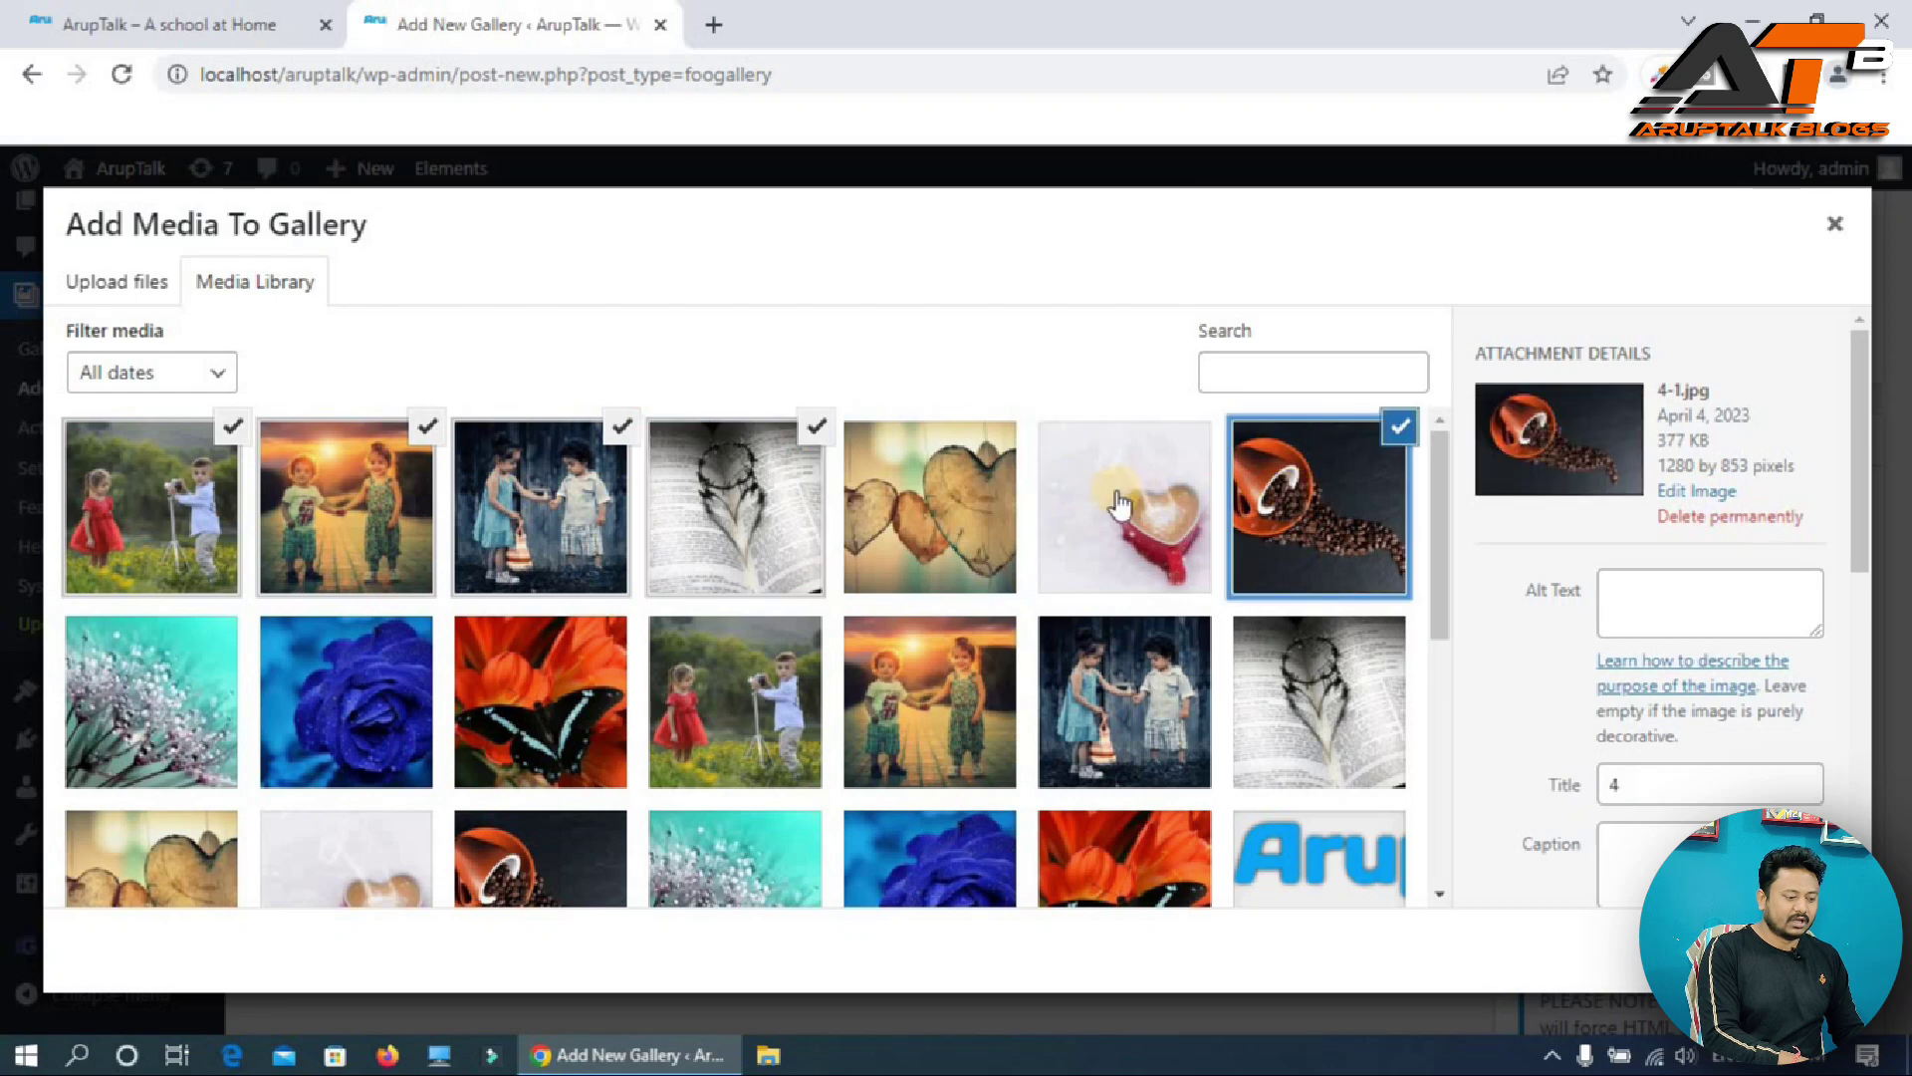
pyautogui.click(1119, 505)
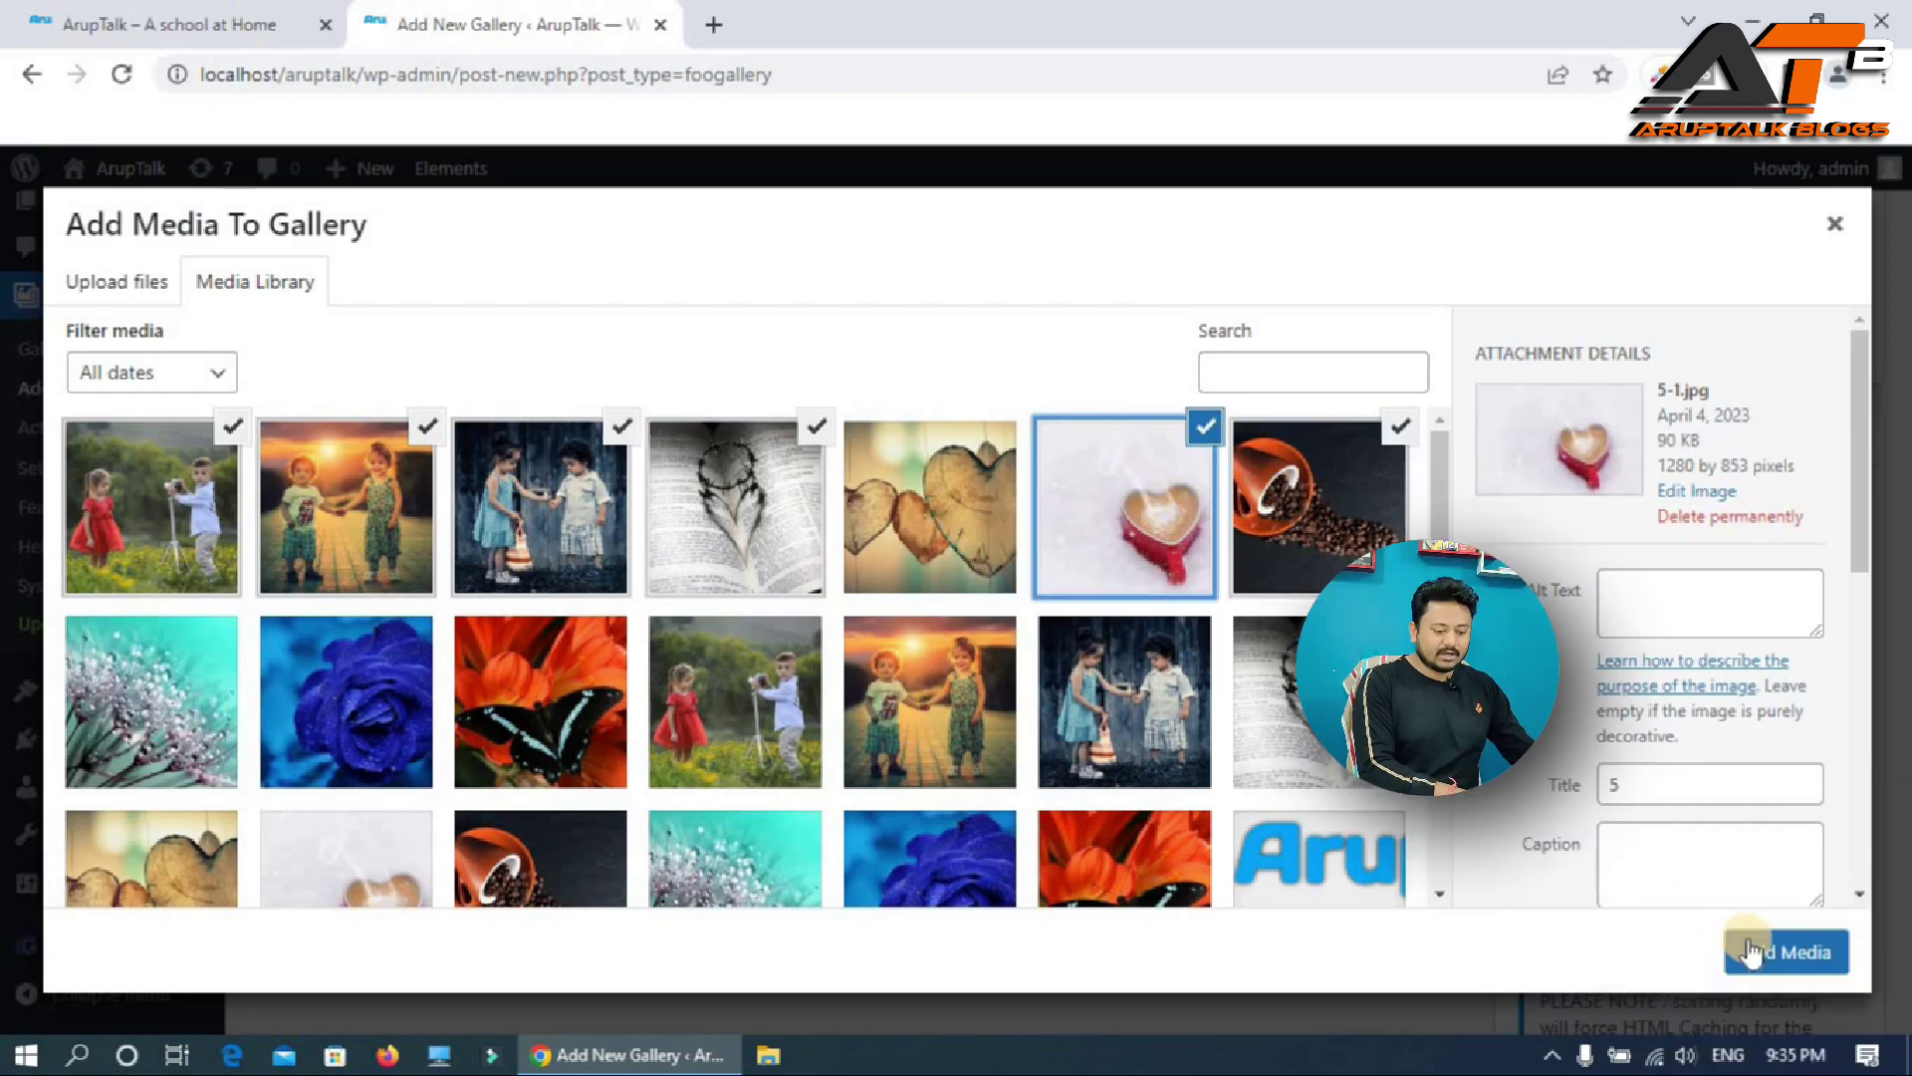
pyautogui.click(1804, 957)
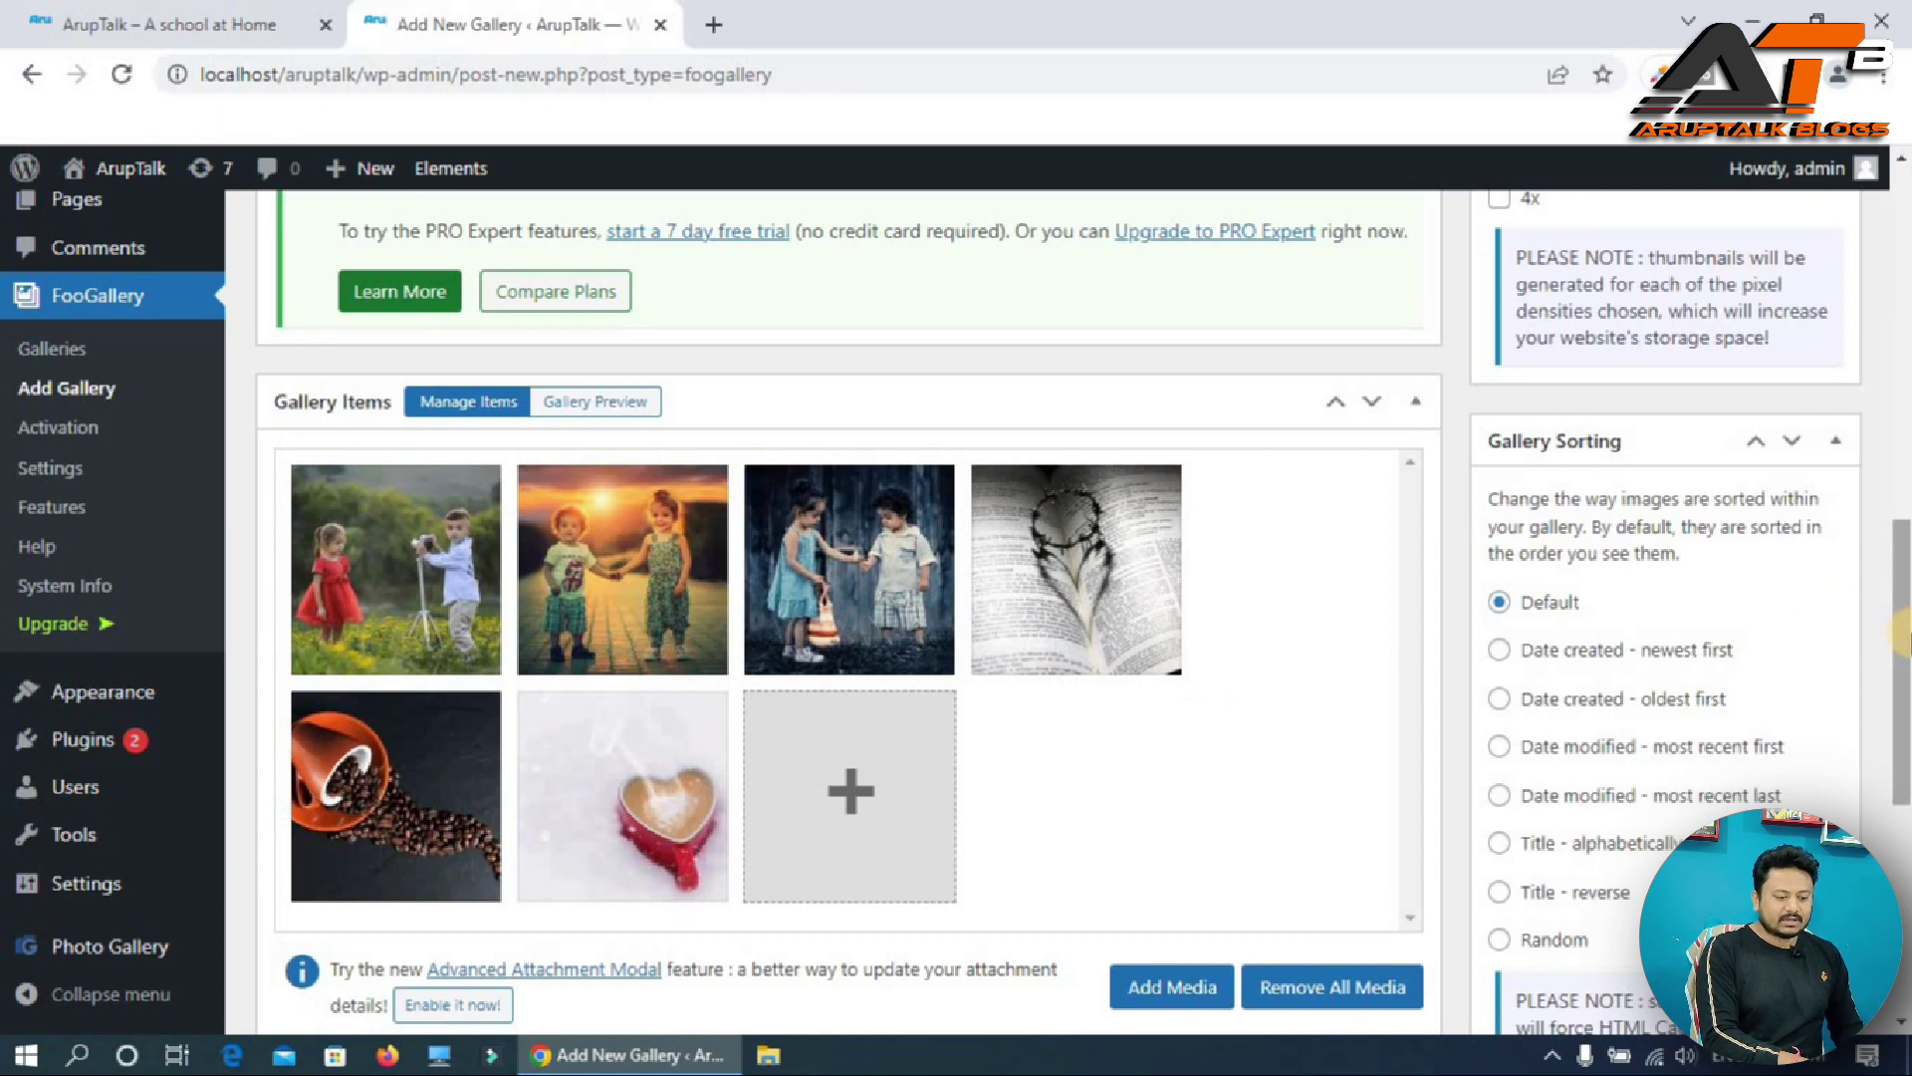
# - Publish the gallery and copy its shortcode
pyautogui.moveTo(1903, 633); pyautogui.dragTo(1889, 396)
pyautogui.click(1796, 399)
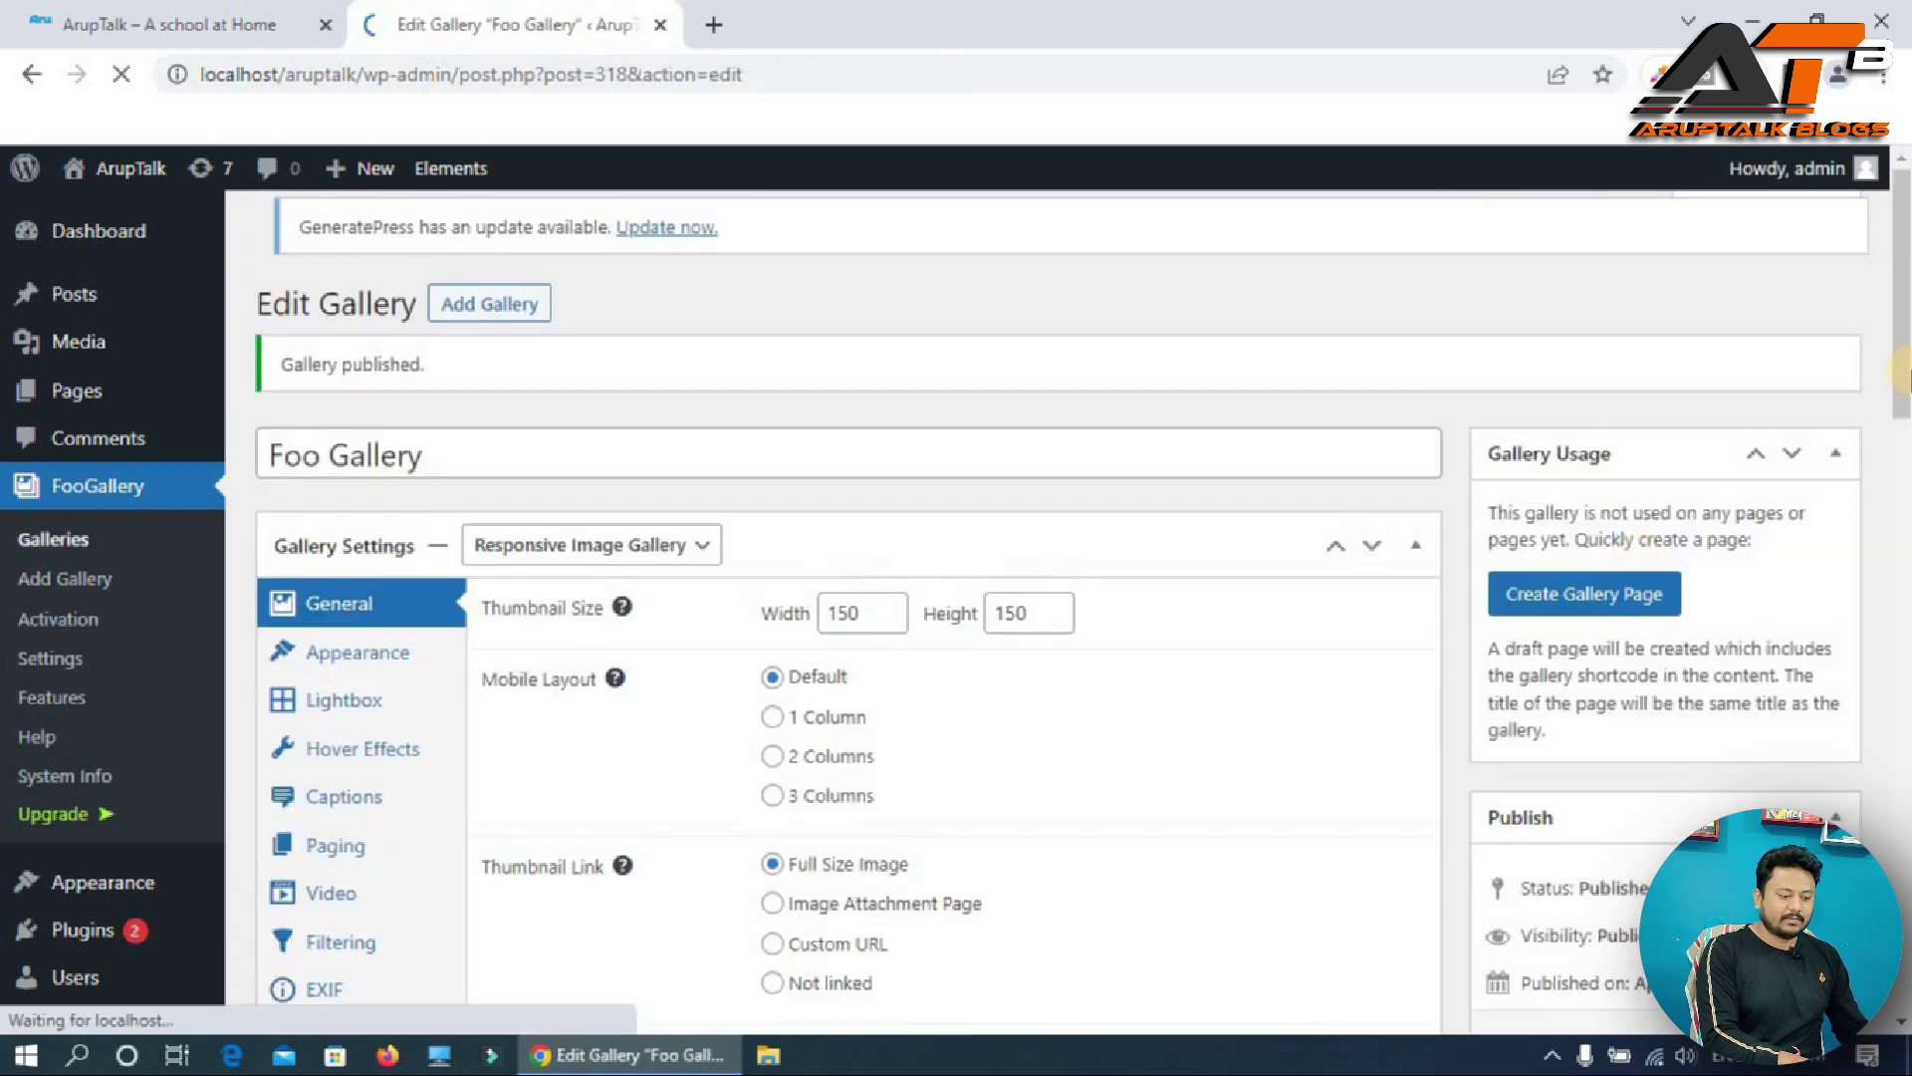
pyautogui.scroll(-4, 1900, 590)
pyautogui.scroll(-2, 1898, 589)
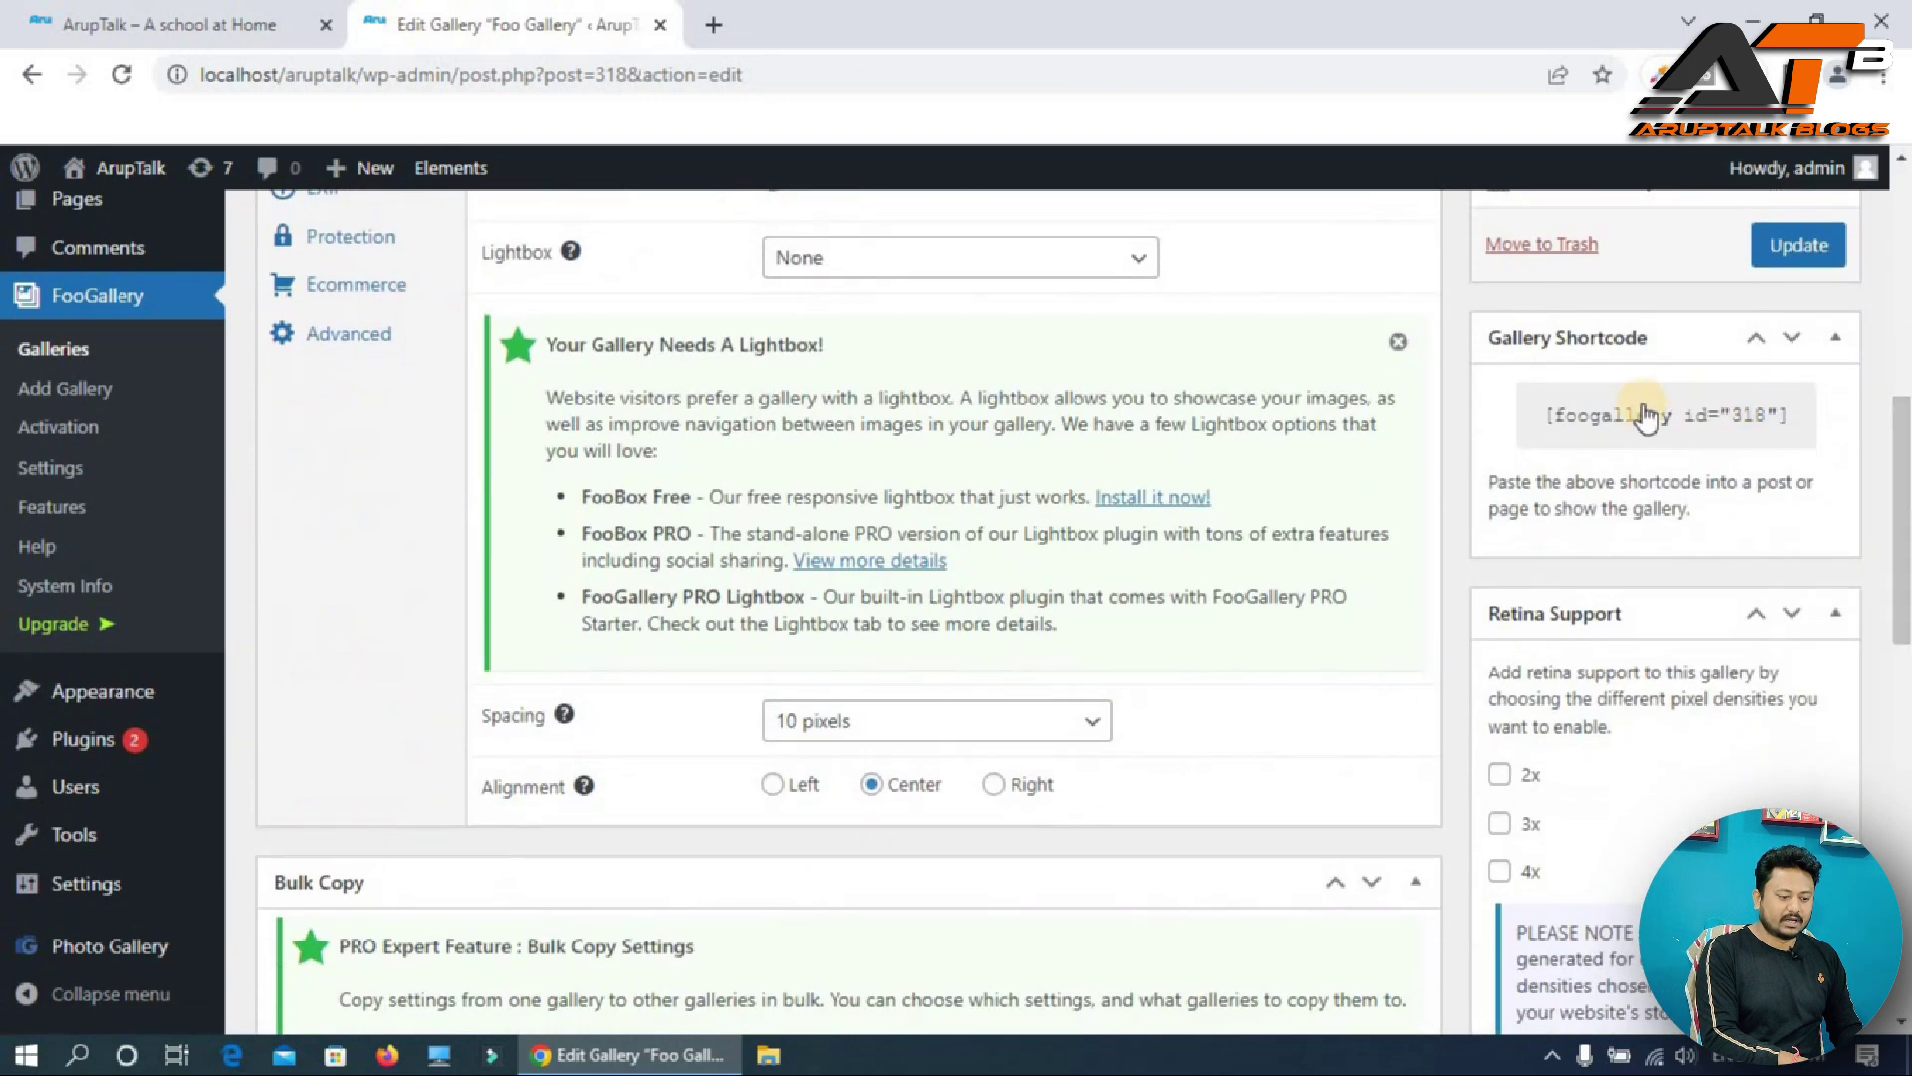
pyautogui.click(1640, 419)
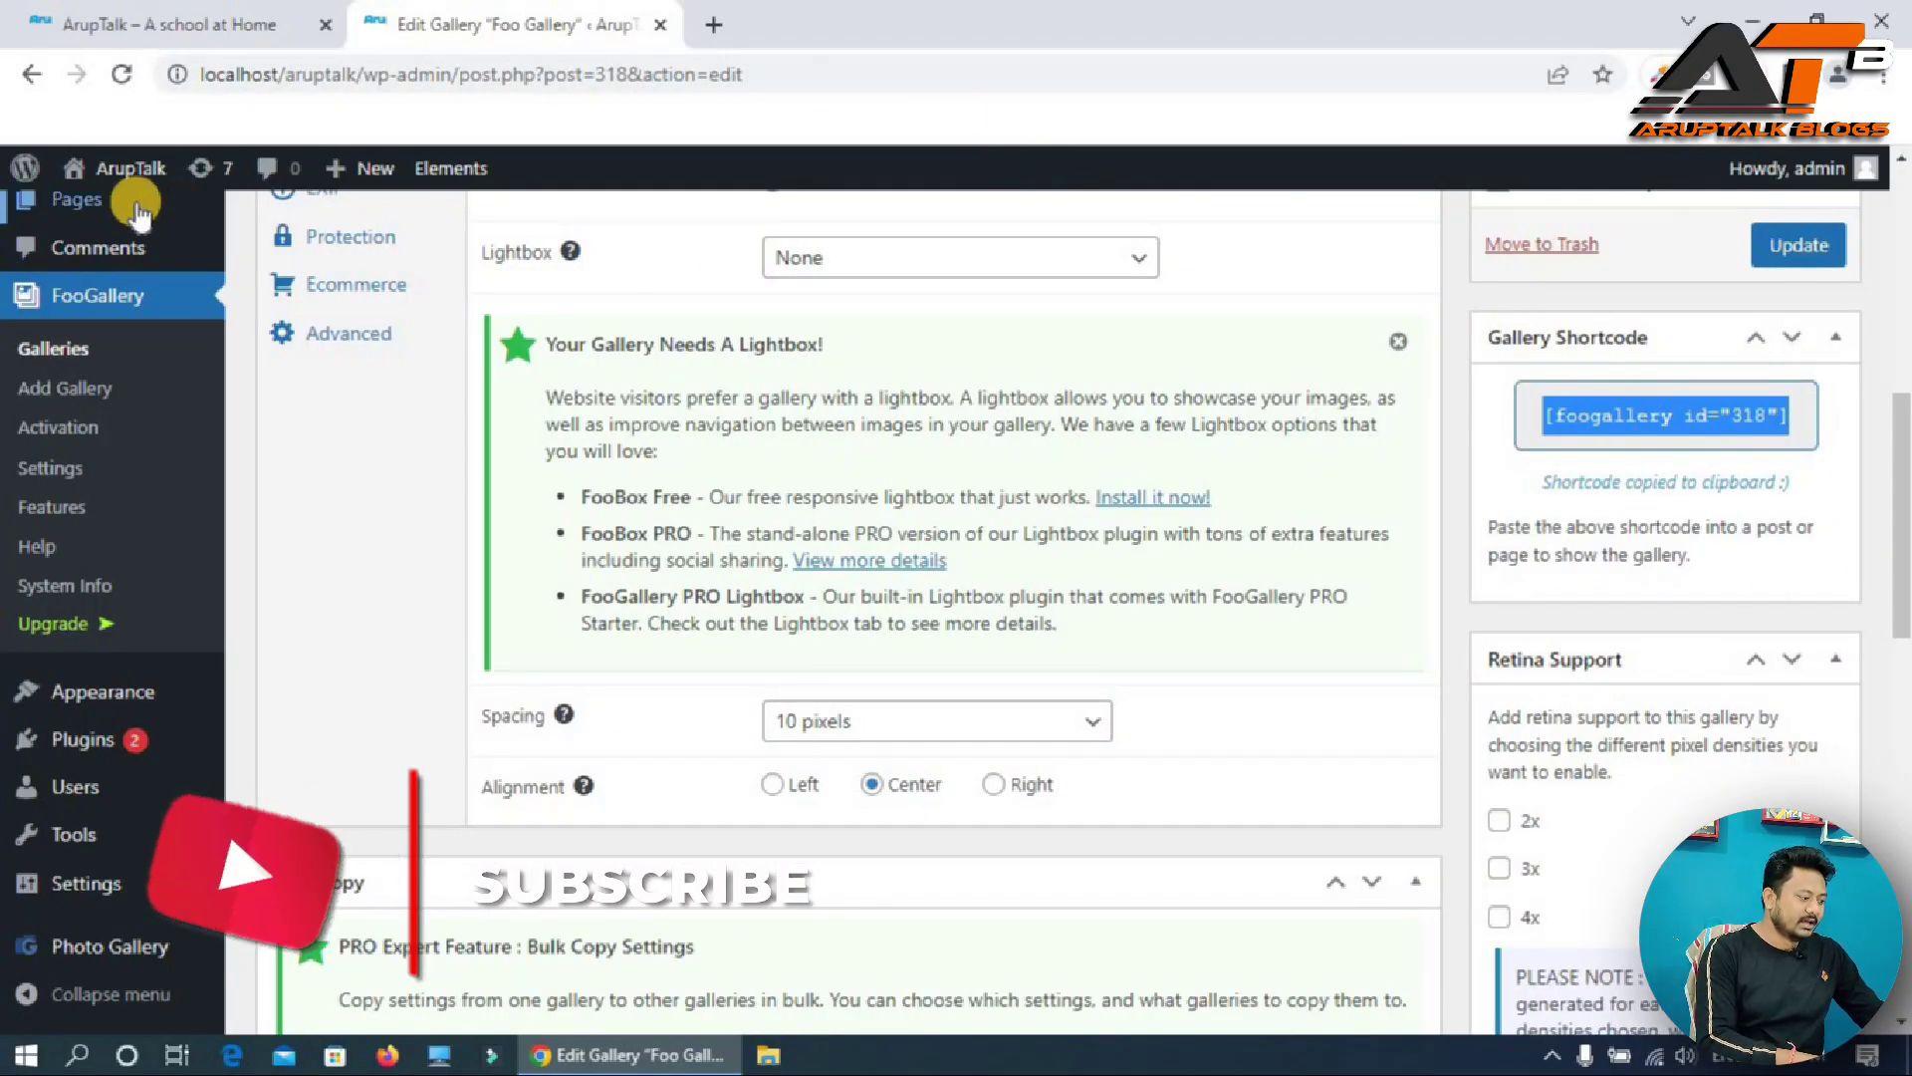
# - Open the Gallery page for editing and add a "Foo Gallery" heading below the Photo Gallery block
pyautogui.moveTo(139, 203)
pyautogui.click(296, 215)
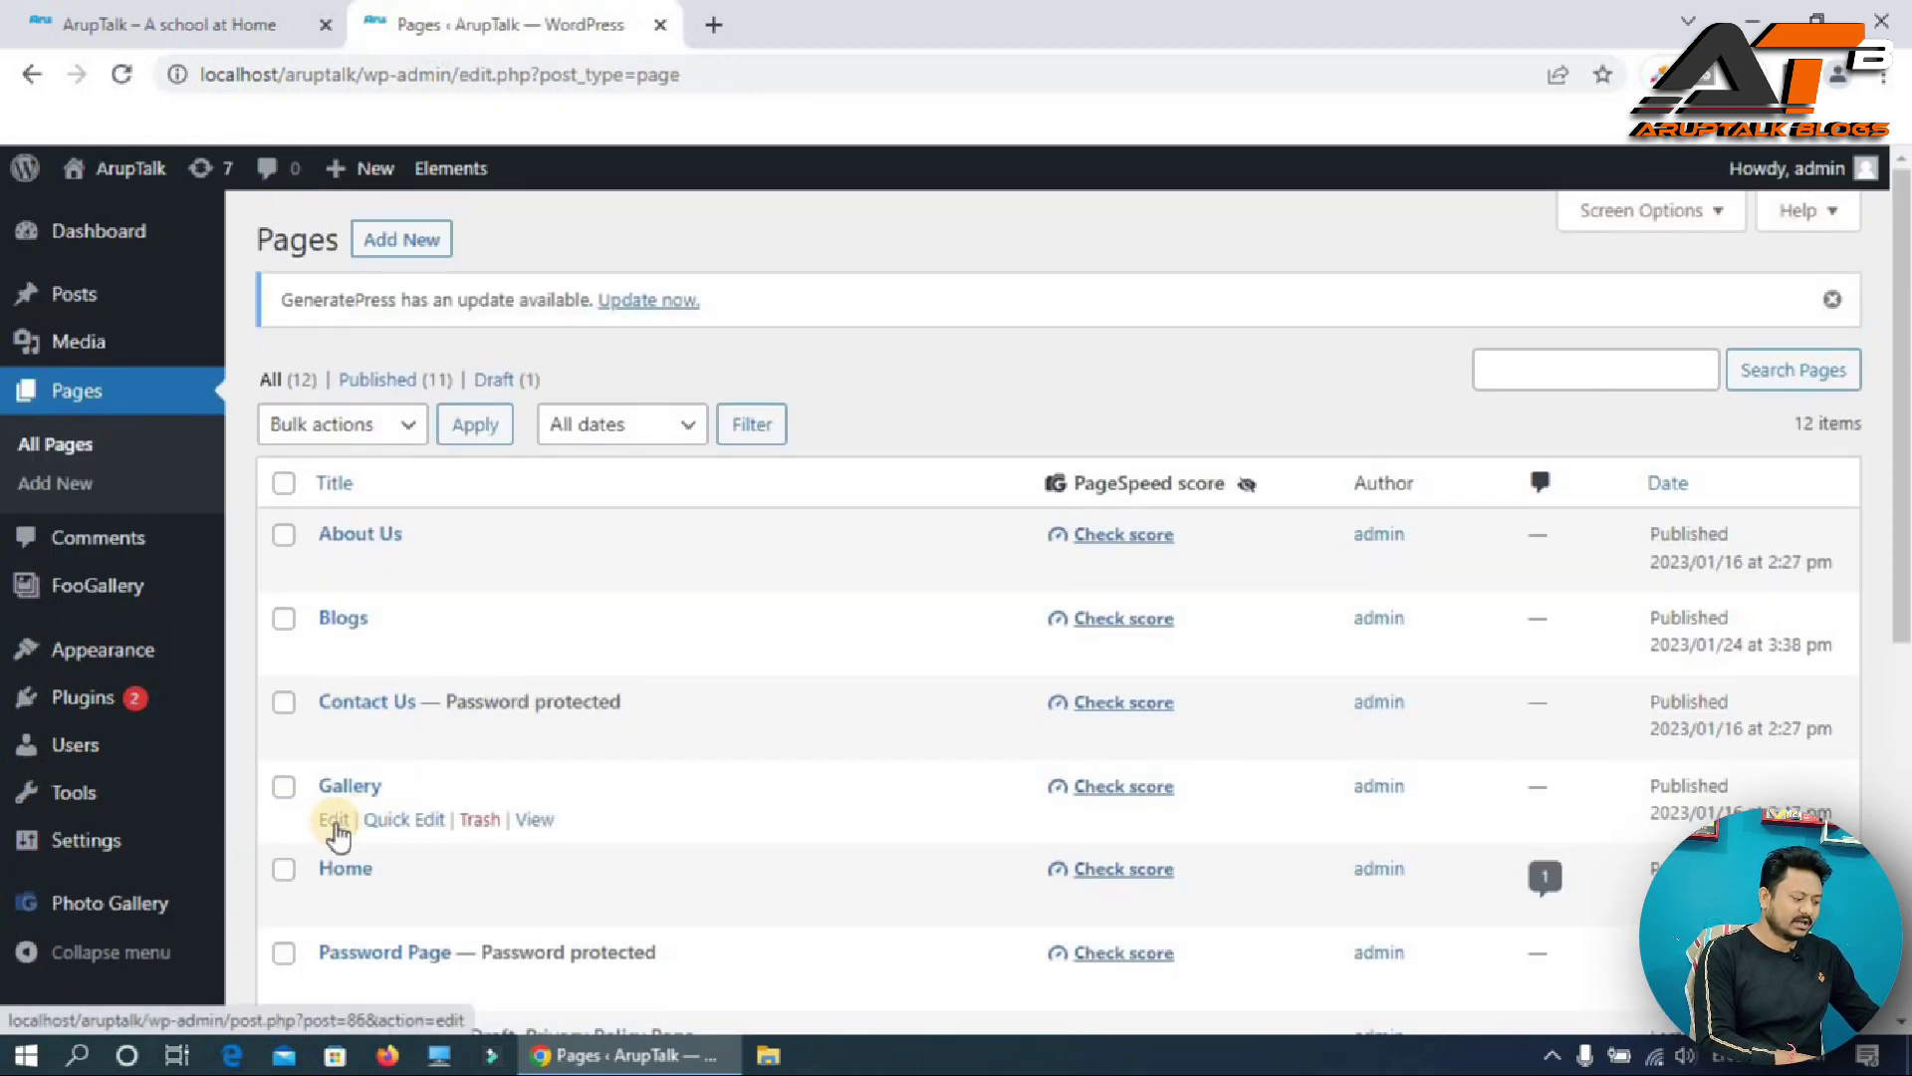
pyautogui.click(335, 821)
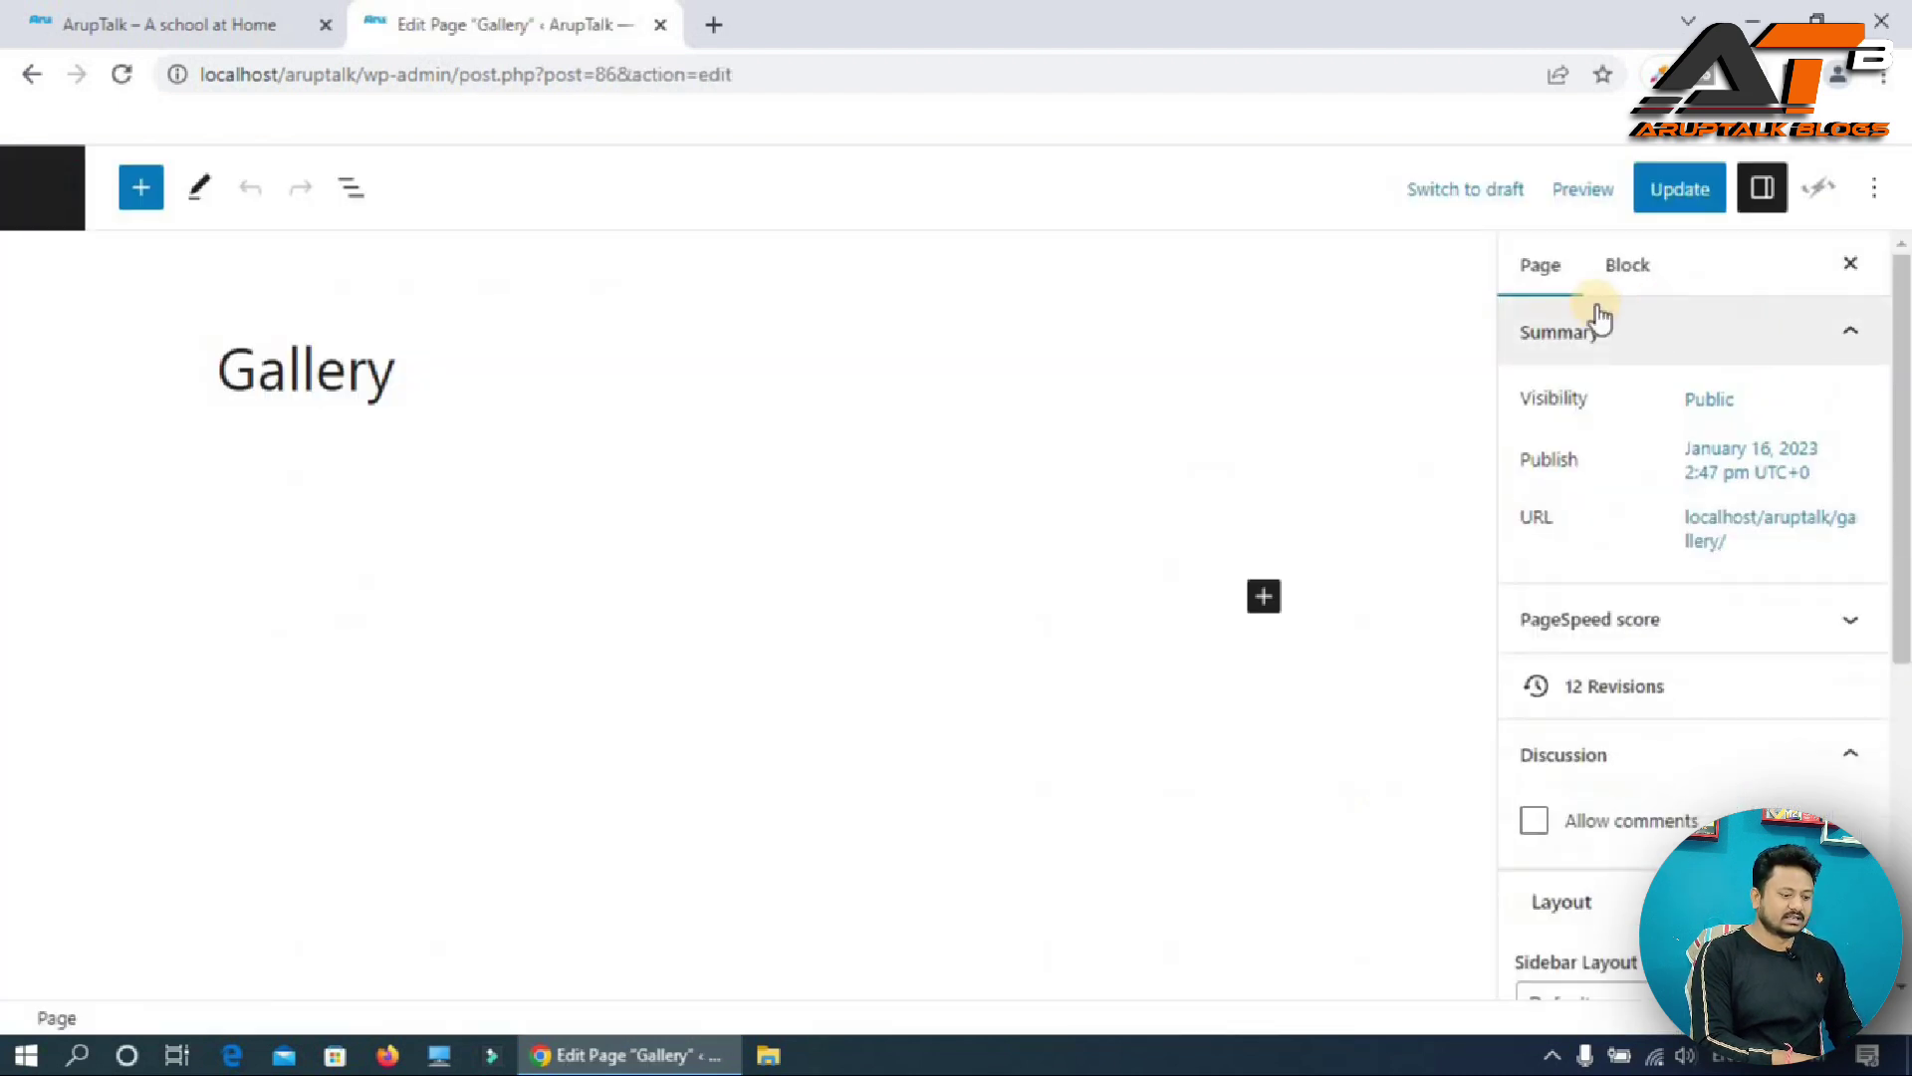
pyautogui.click(1252, 931)
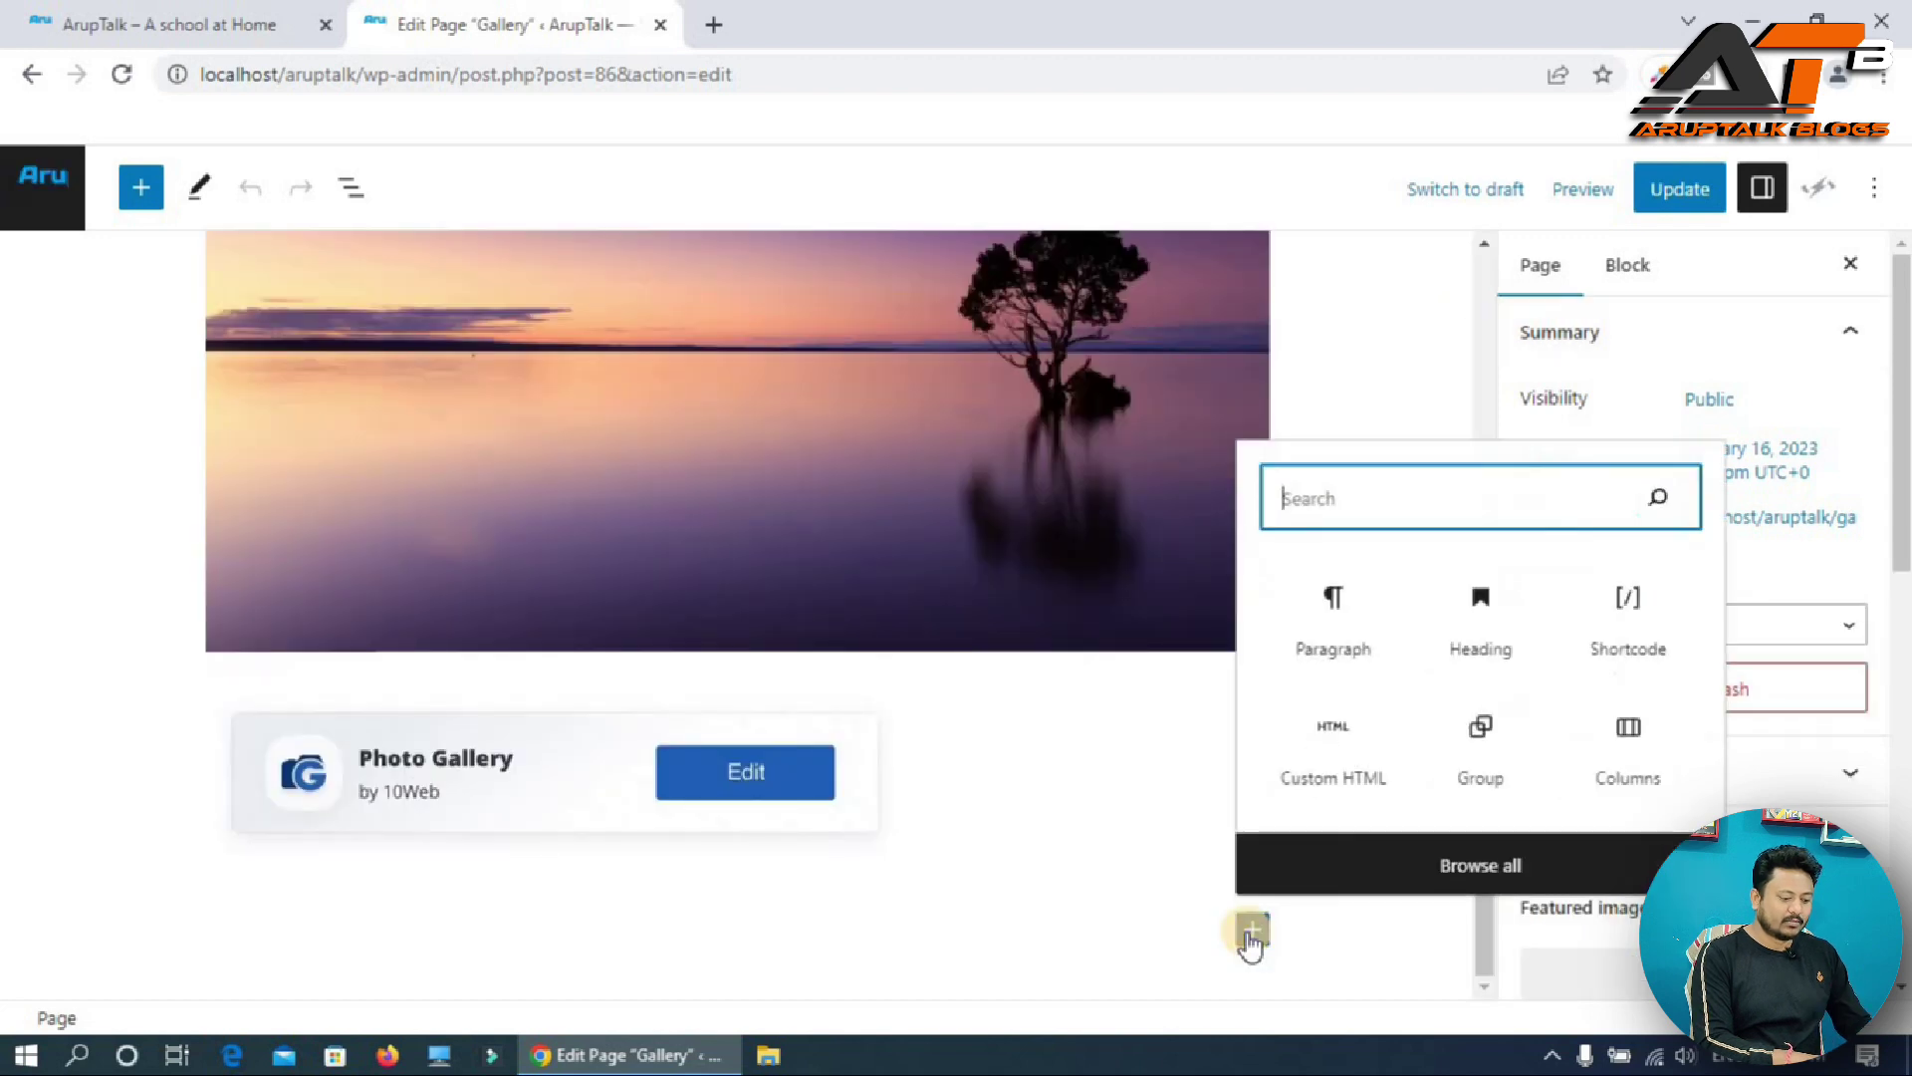
pyautogui.click(1482, 633)
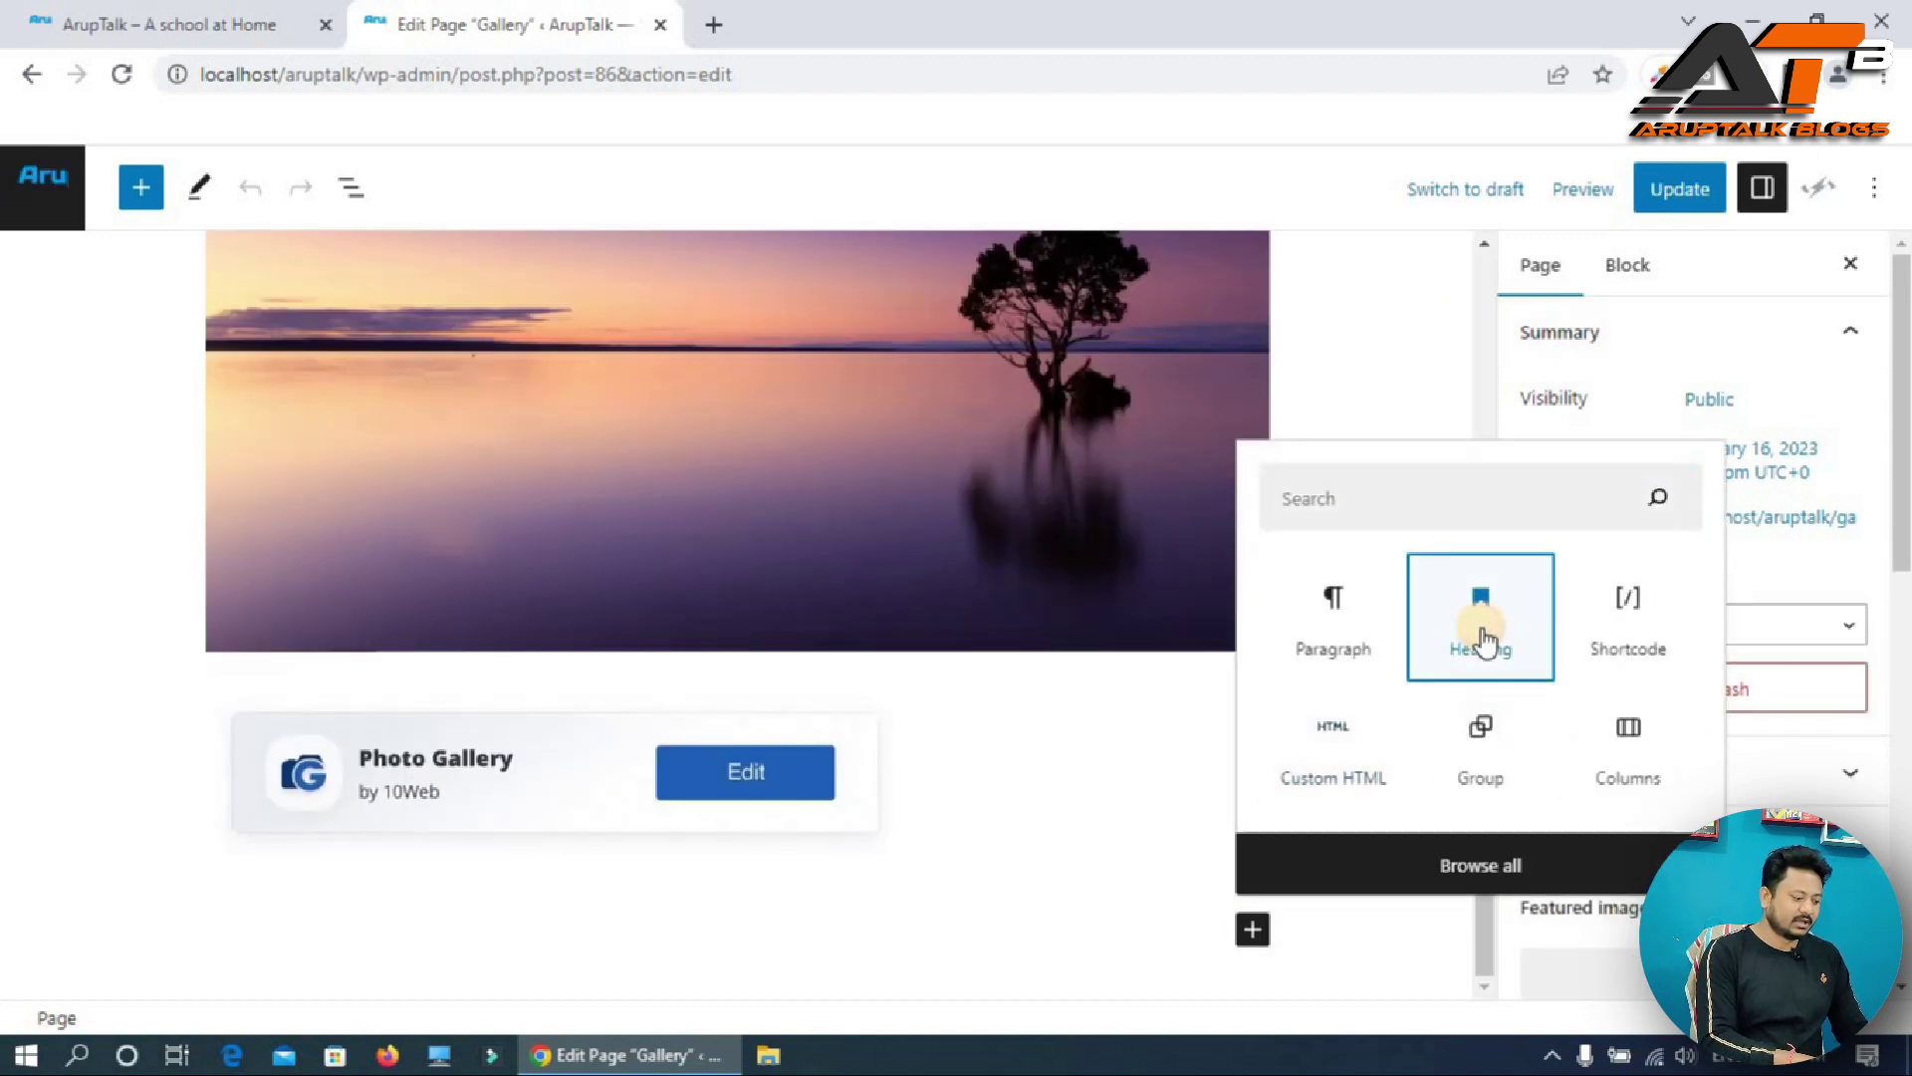
pyautogui.write('Foo Gallery')
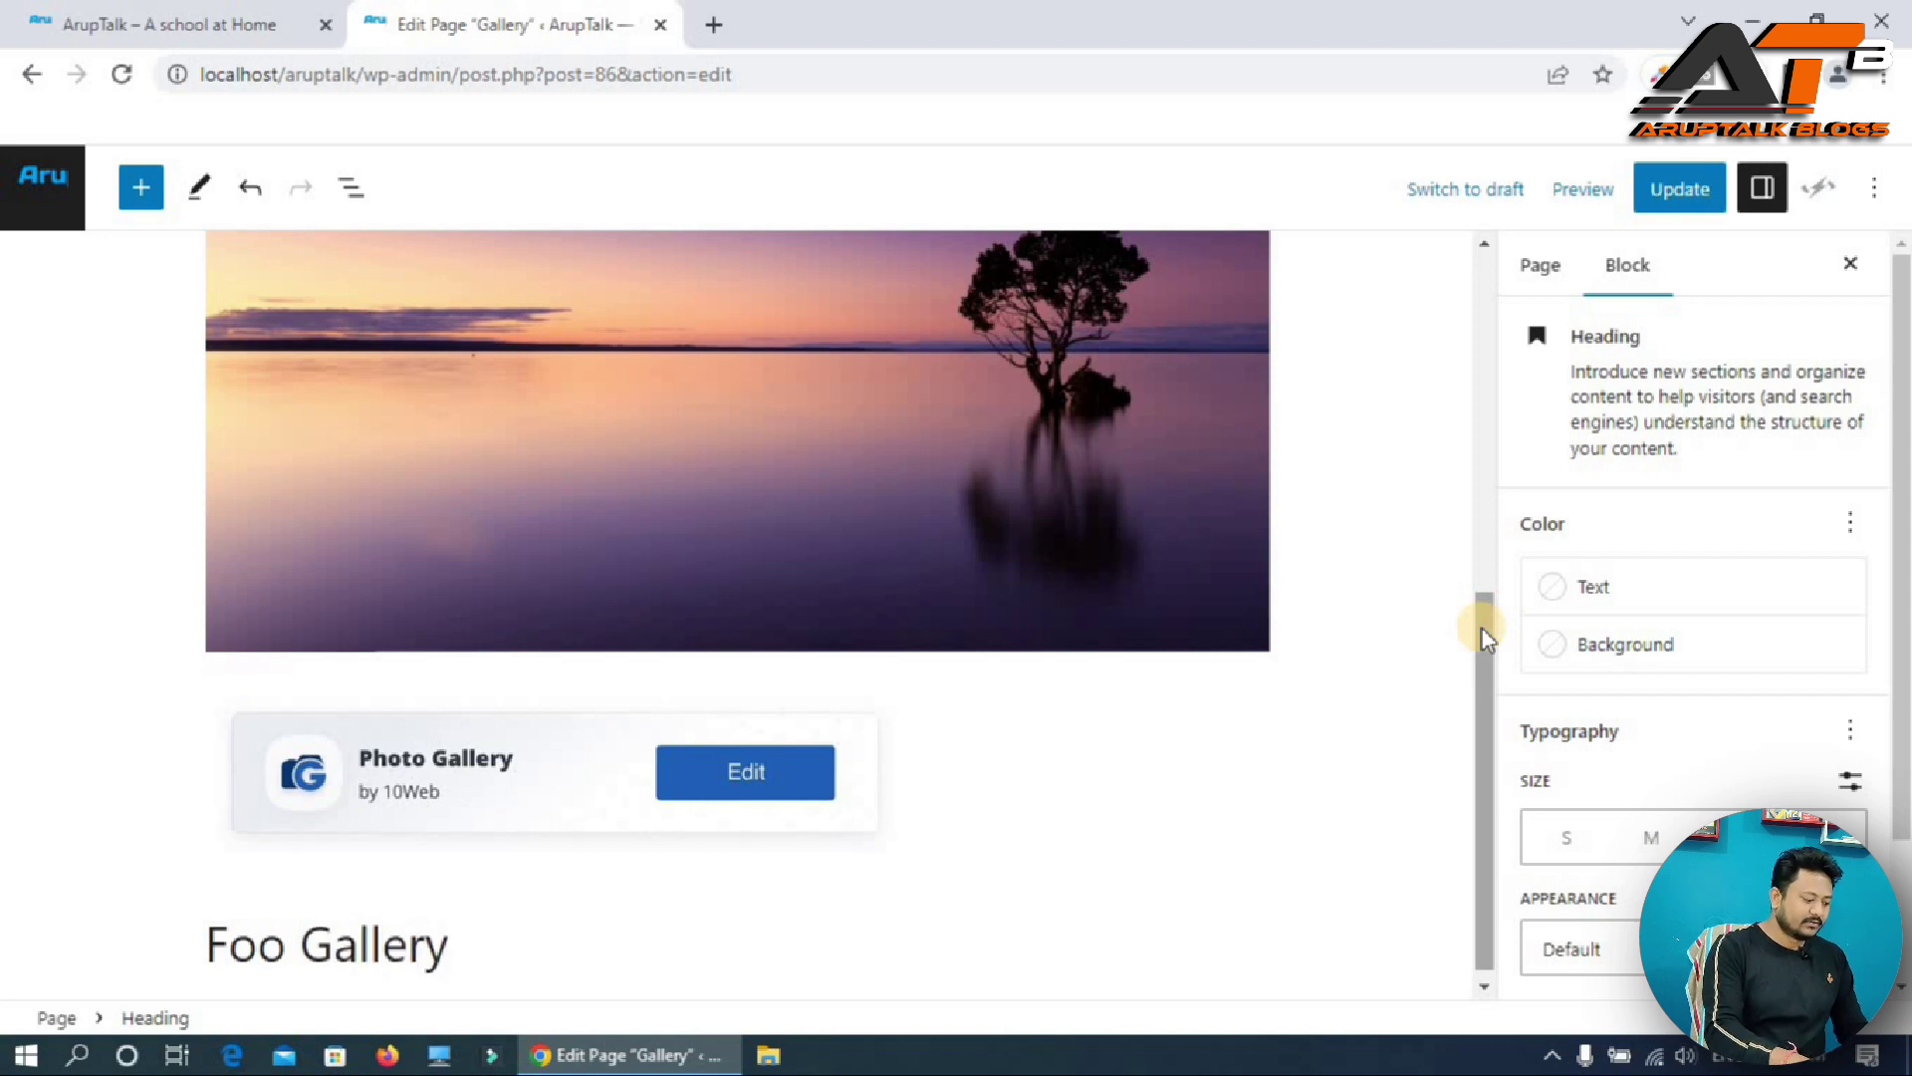
# - Insert the copied shortcode [foogallery id="318"] below the Foo Gallery heading and update the page
pyautogui.press('Return')
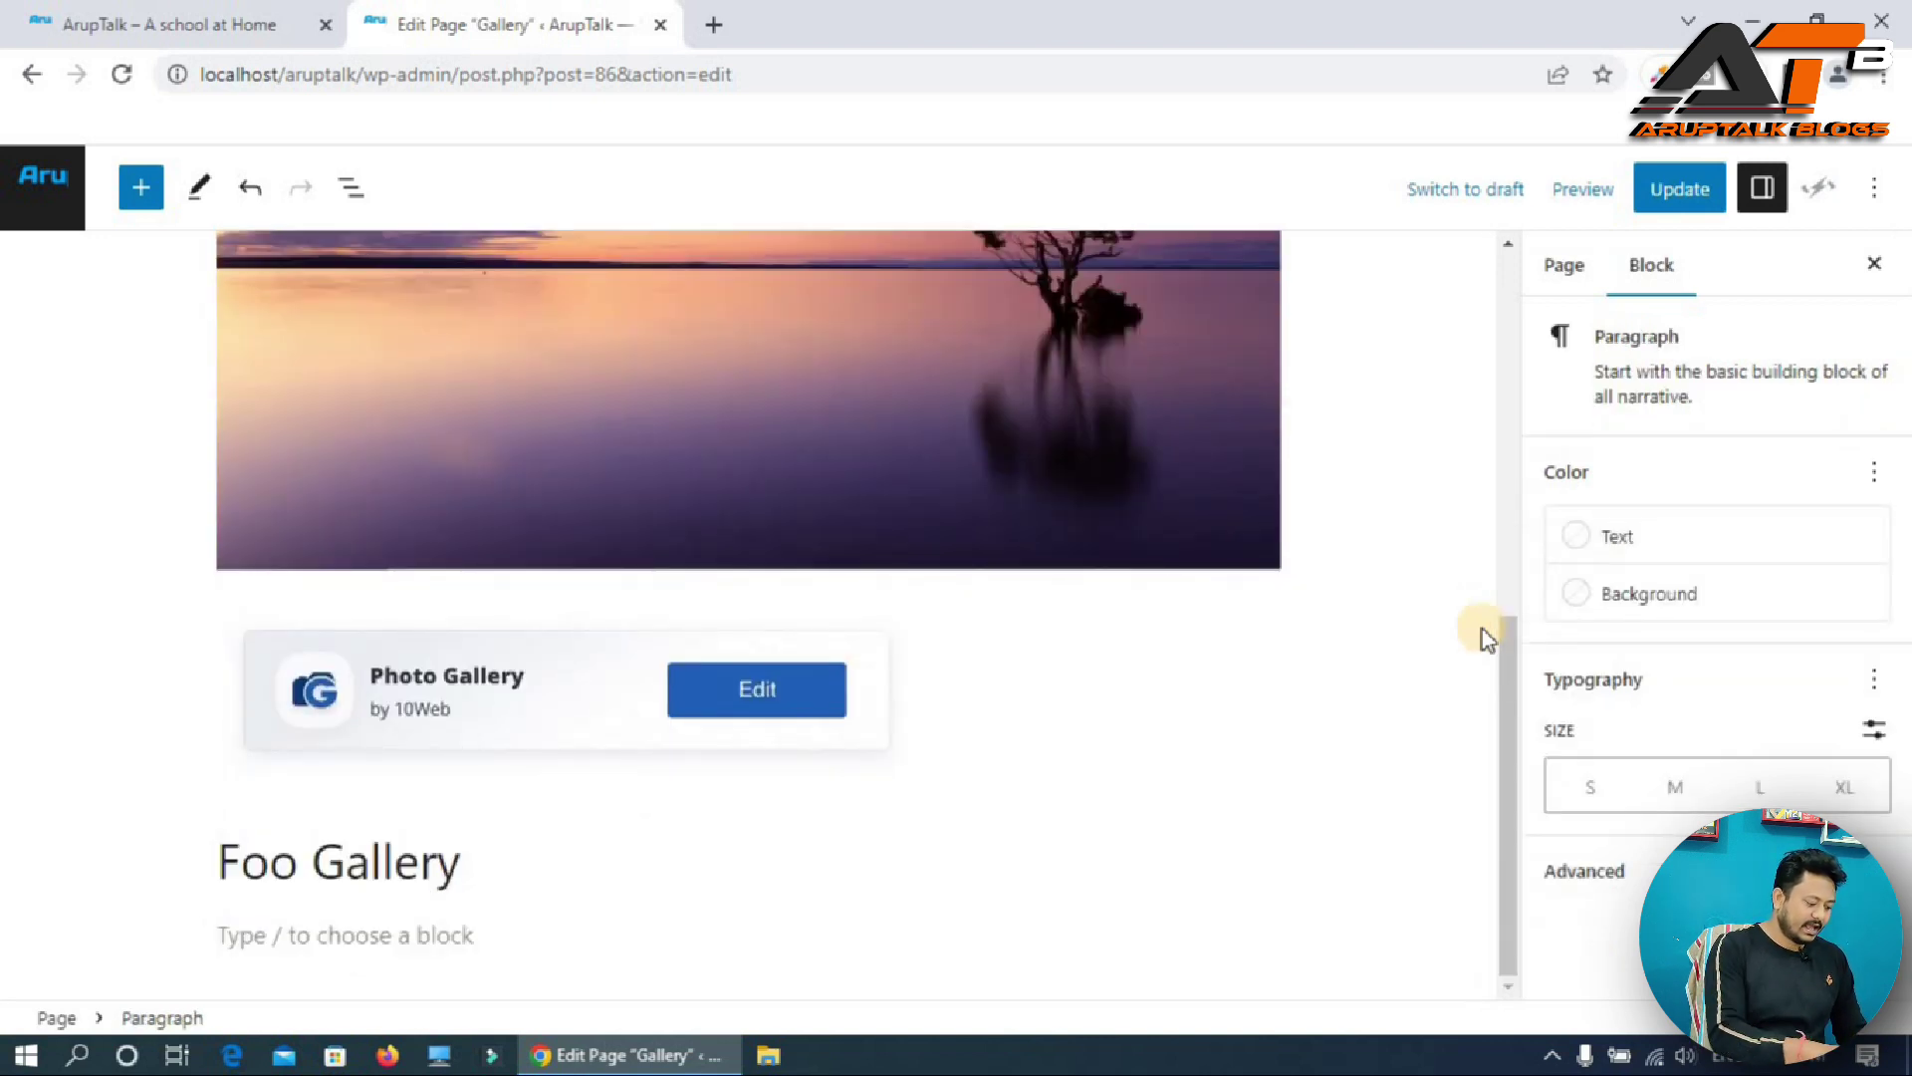
pyautogui.hotkey('ctrl', 'v')
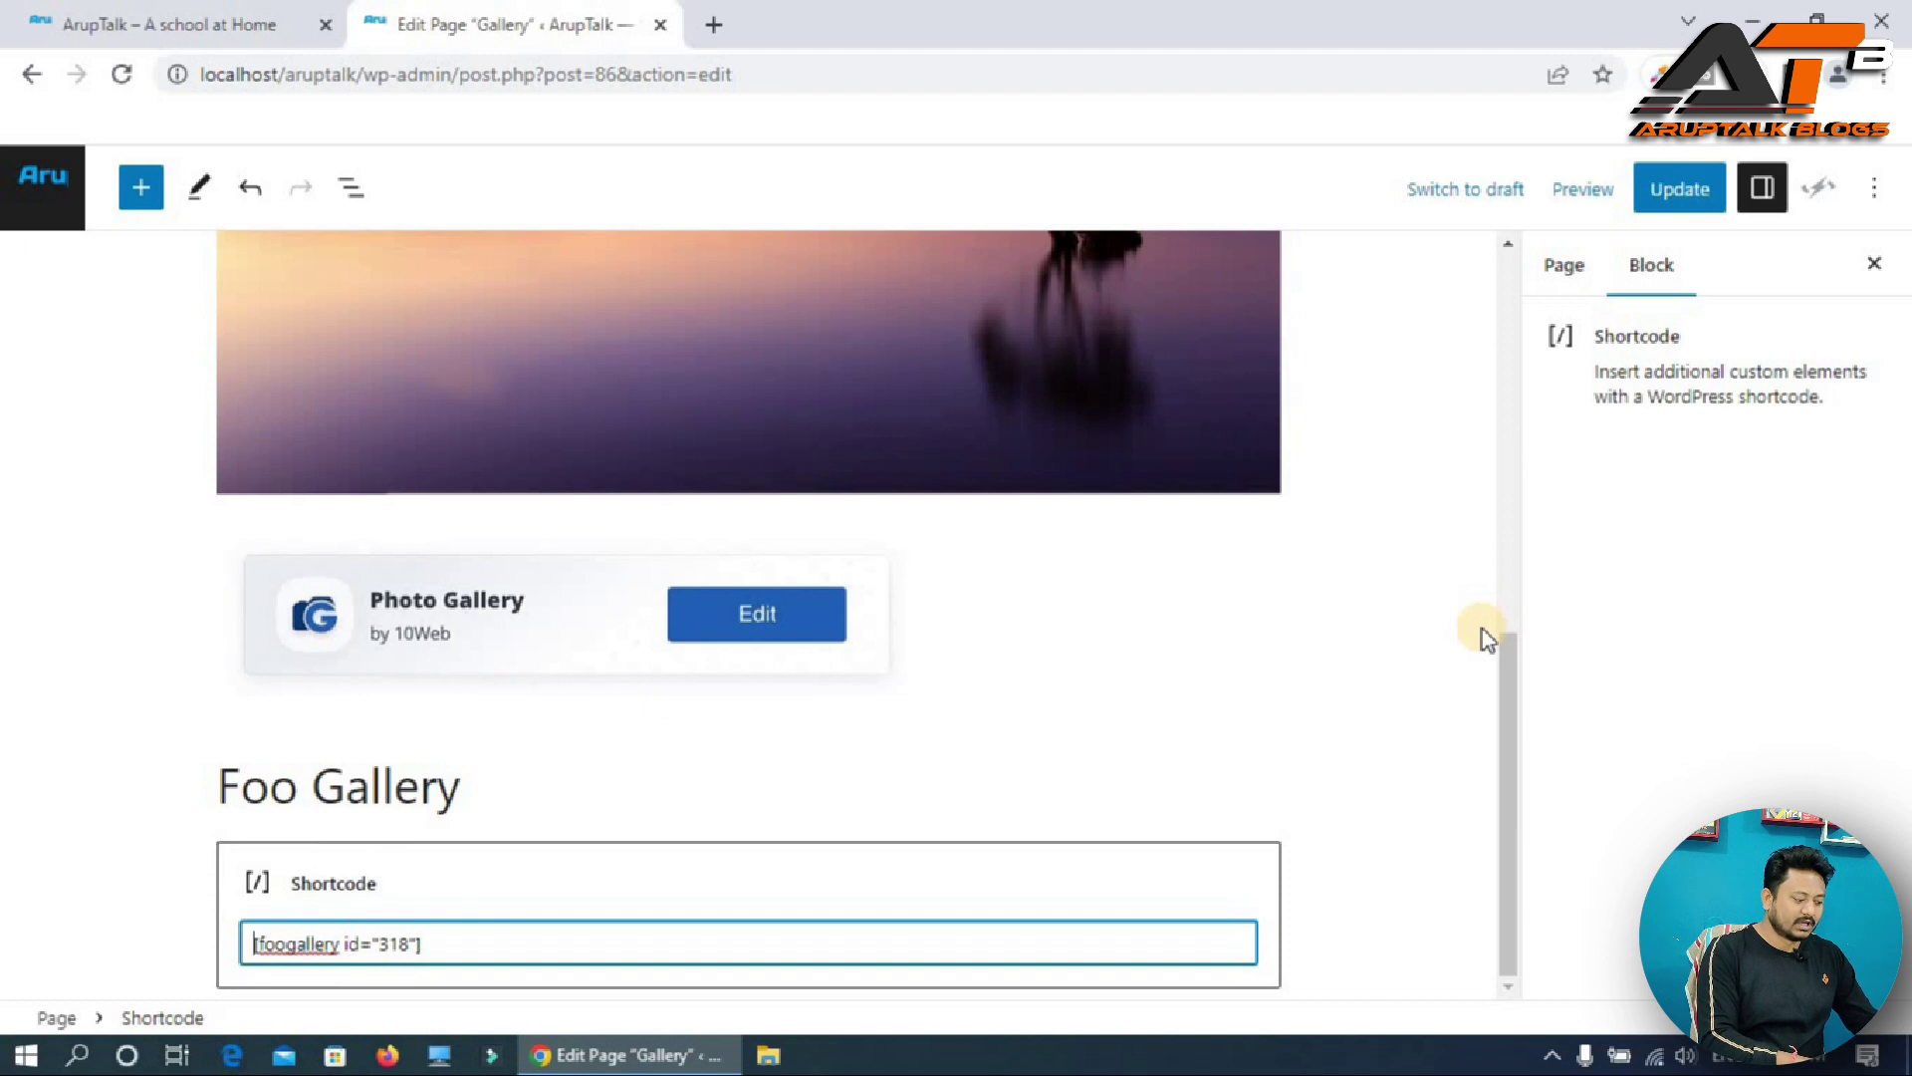
pyautogui.click(1671, 197)
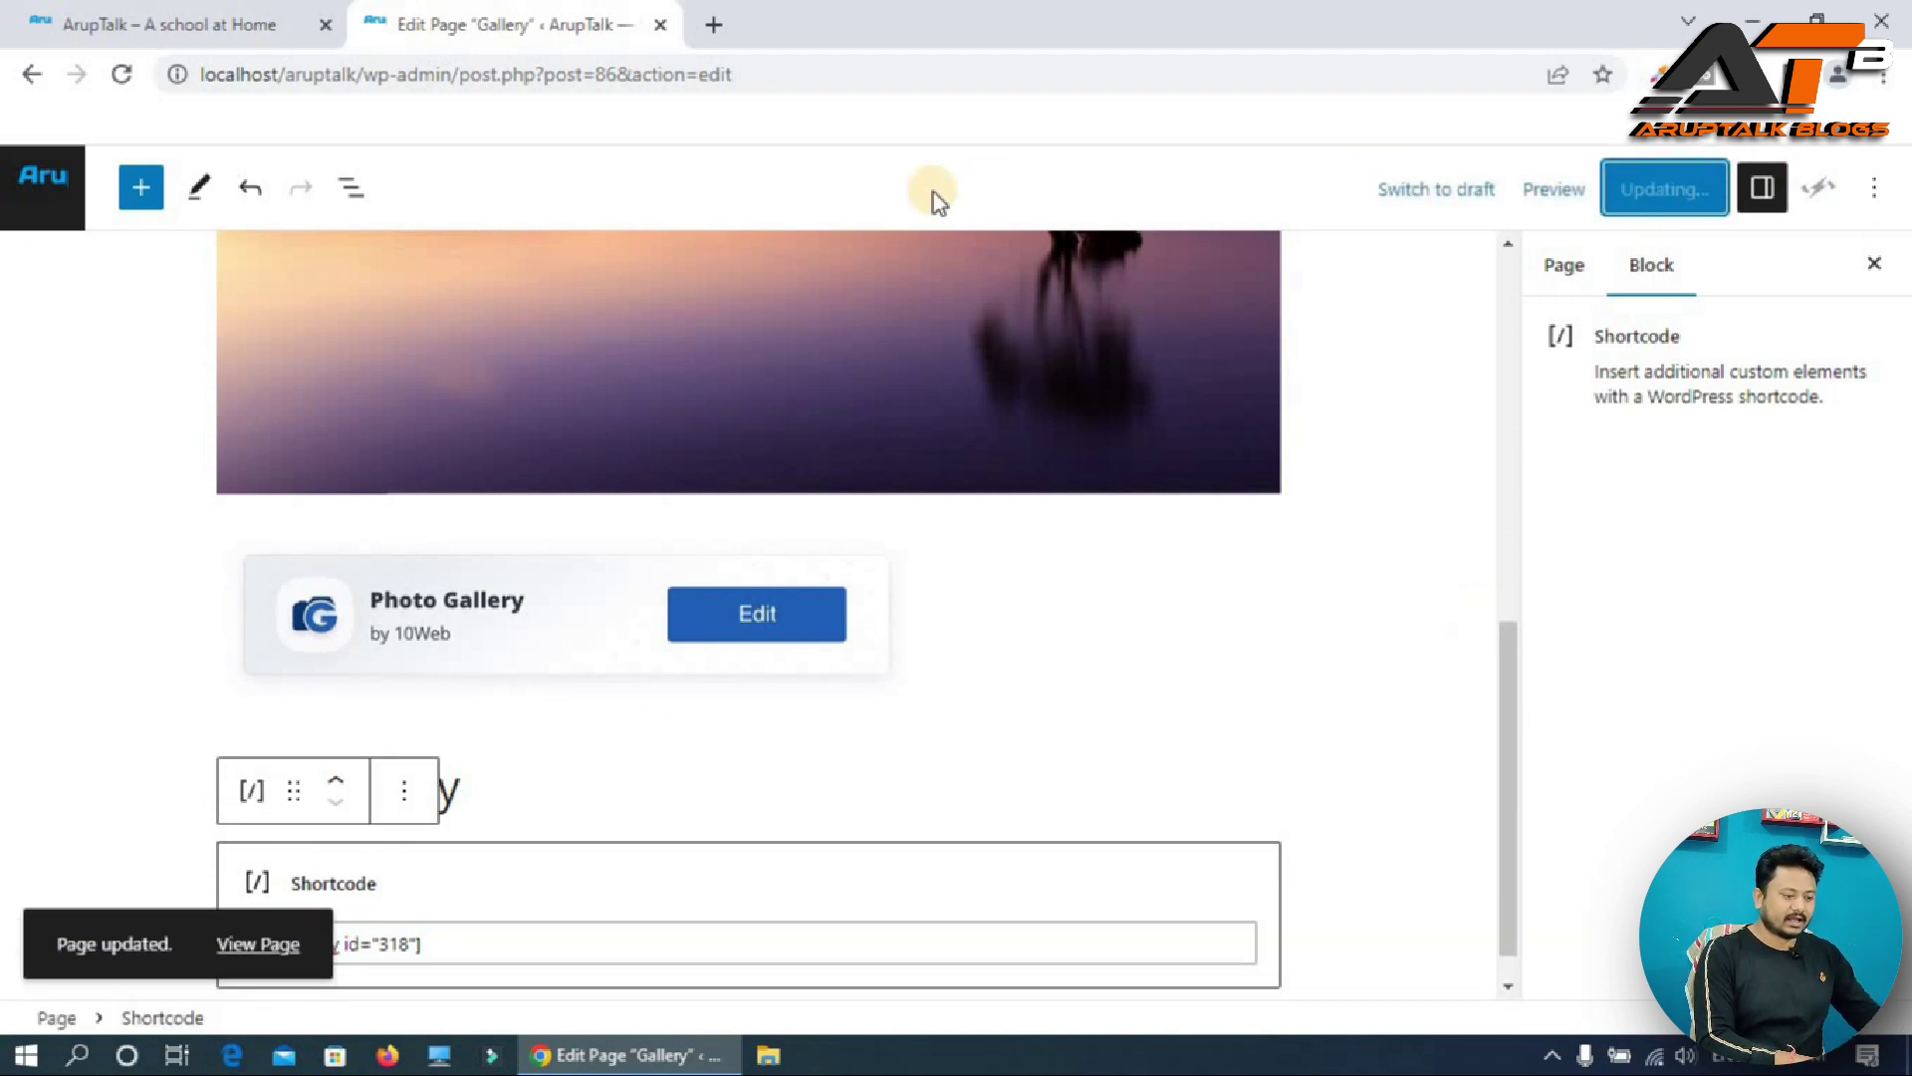
# - Open the Gallery page on the live site and examine the images in its Foo Gallery section
pyautogui.click(182, 21)
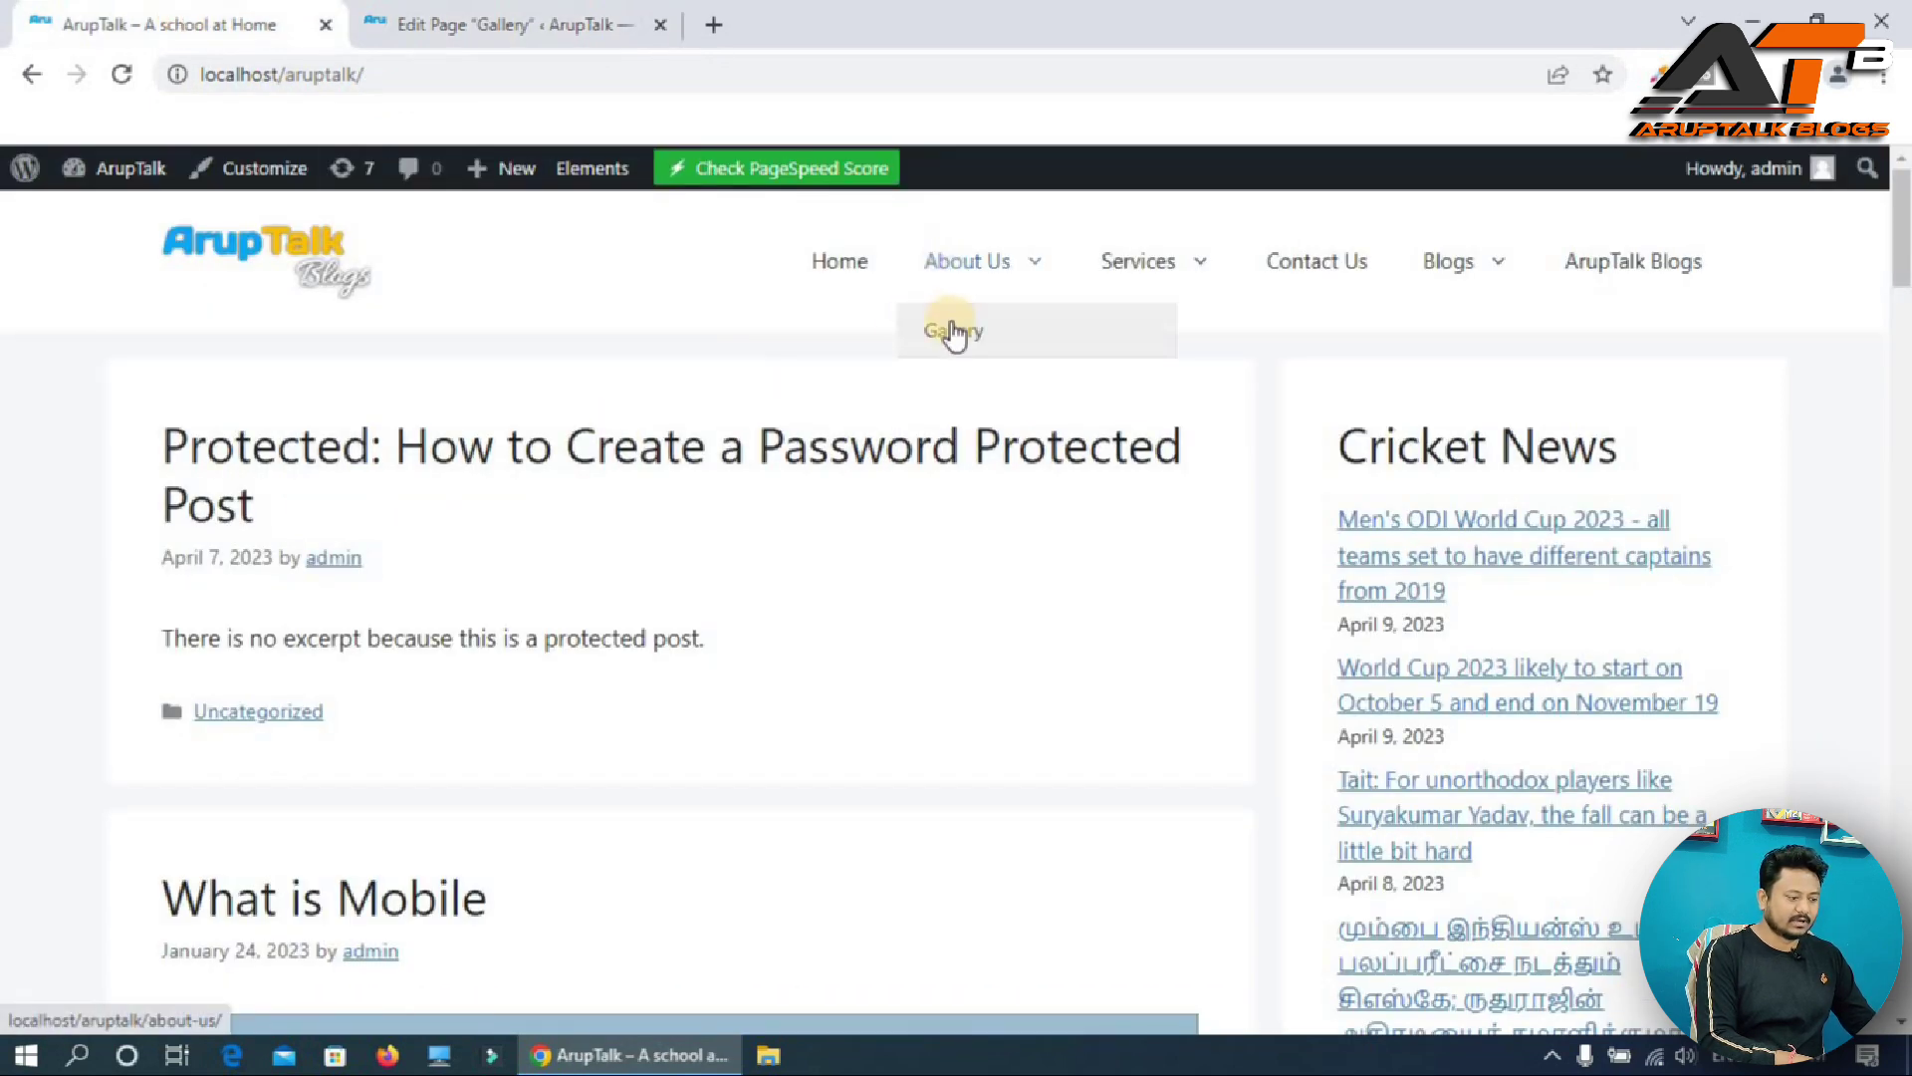
pyautogui.click(954, 333)
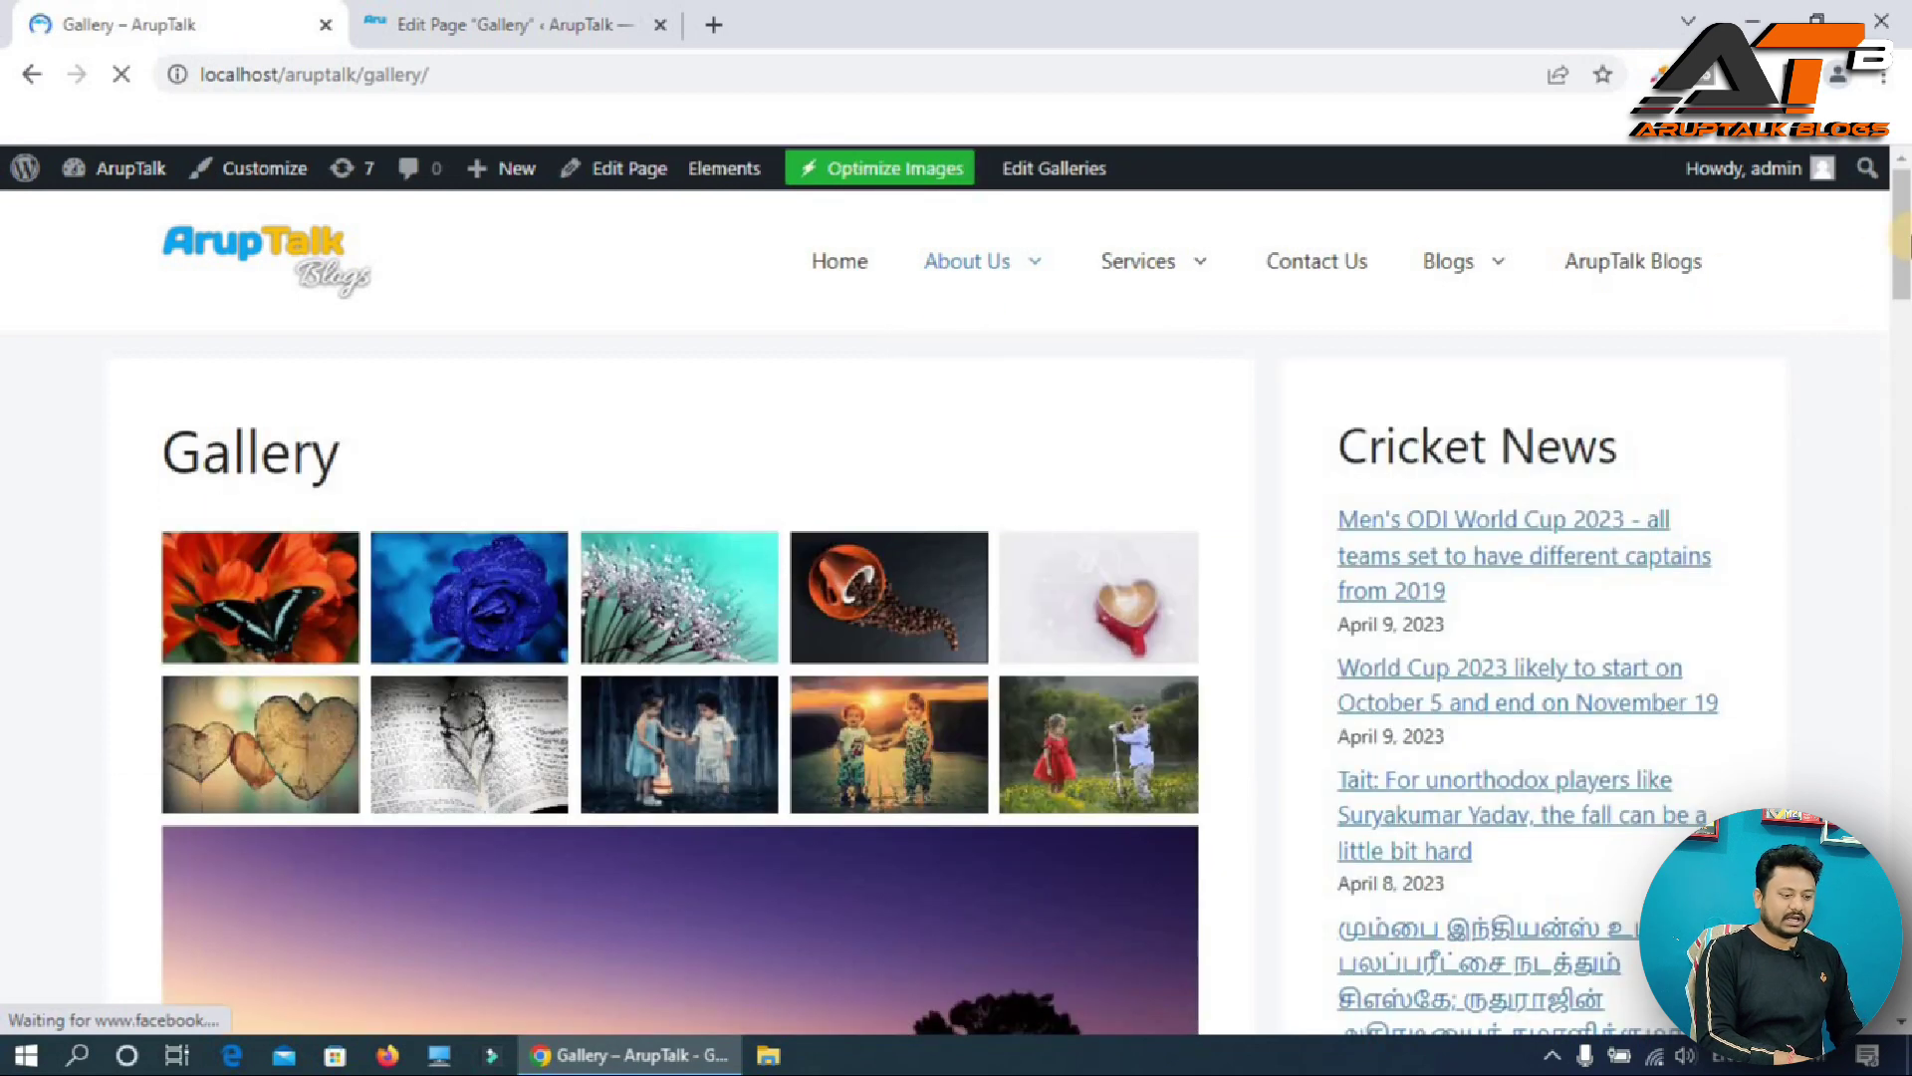
pyautogui.moveTo(1904, 237); pyautogui.dragTo(1903, 558)
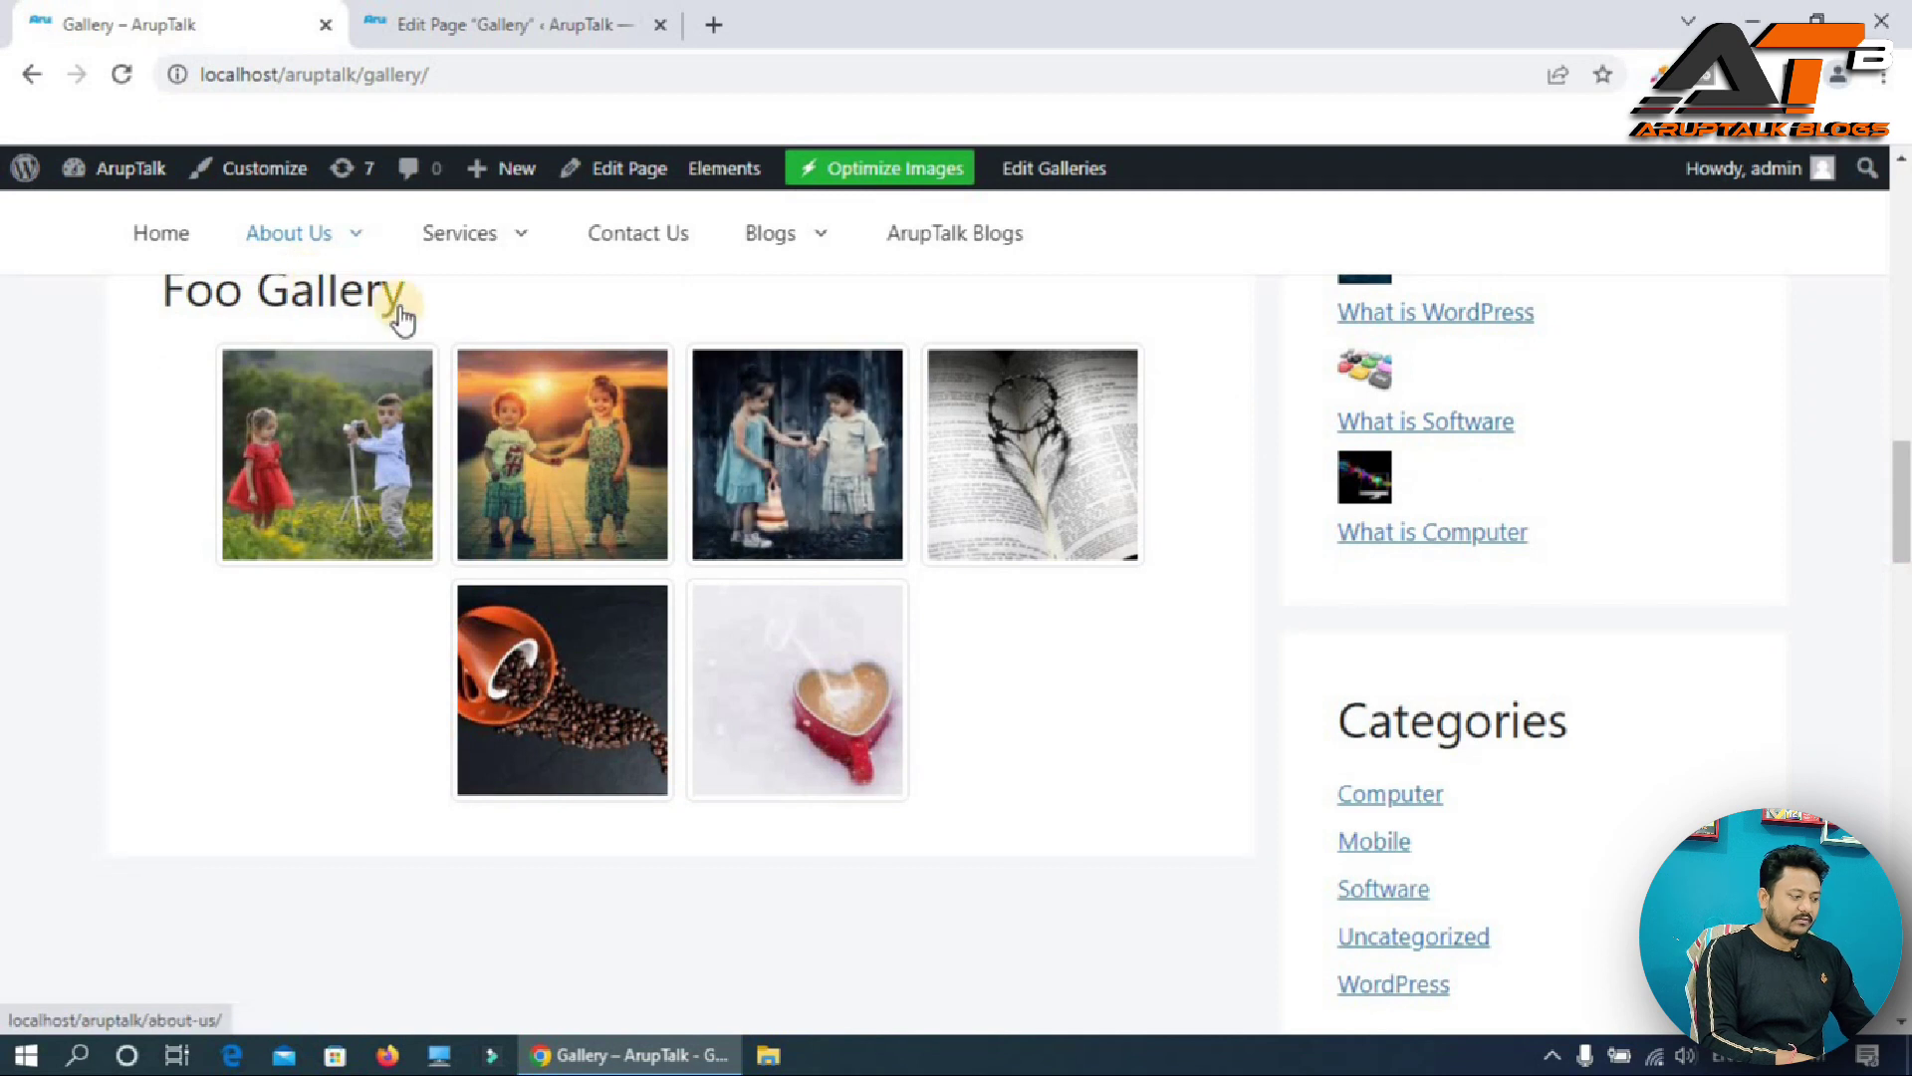
pyautogui.moveTo(438, 332)
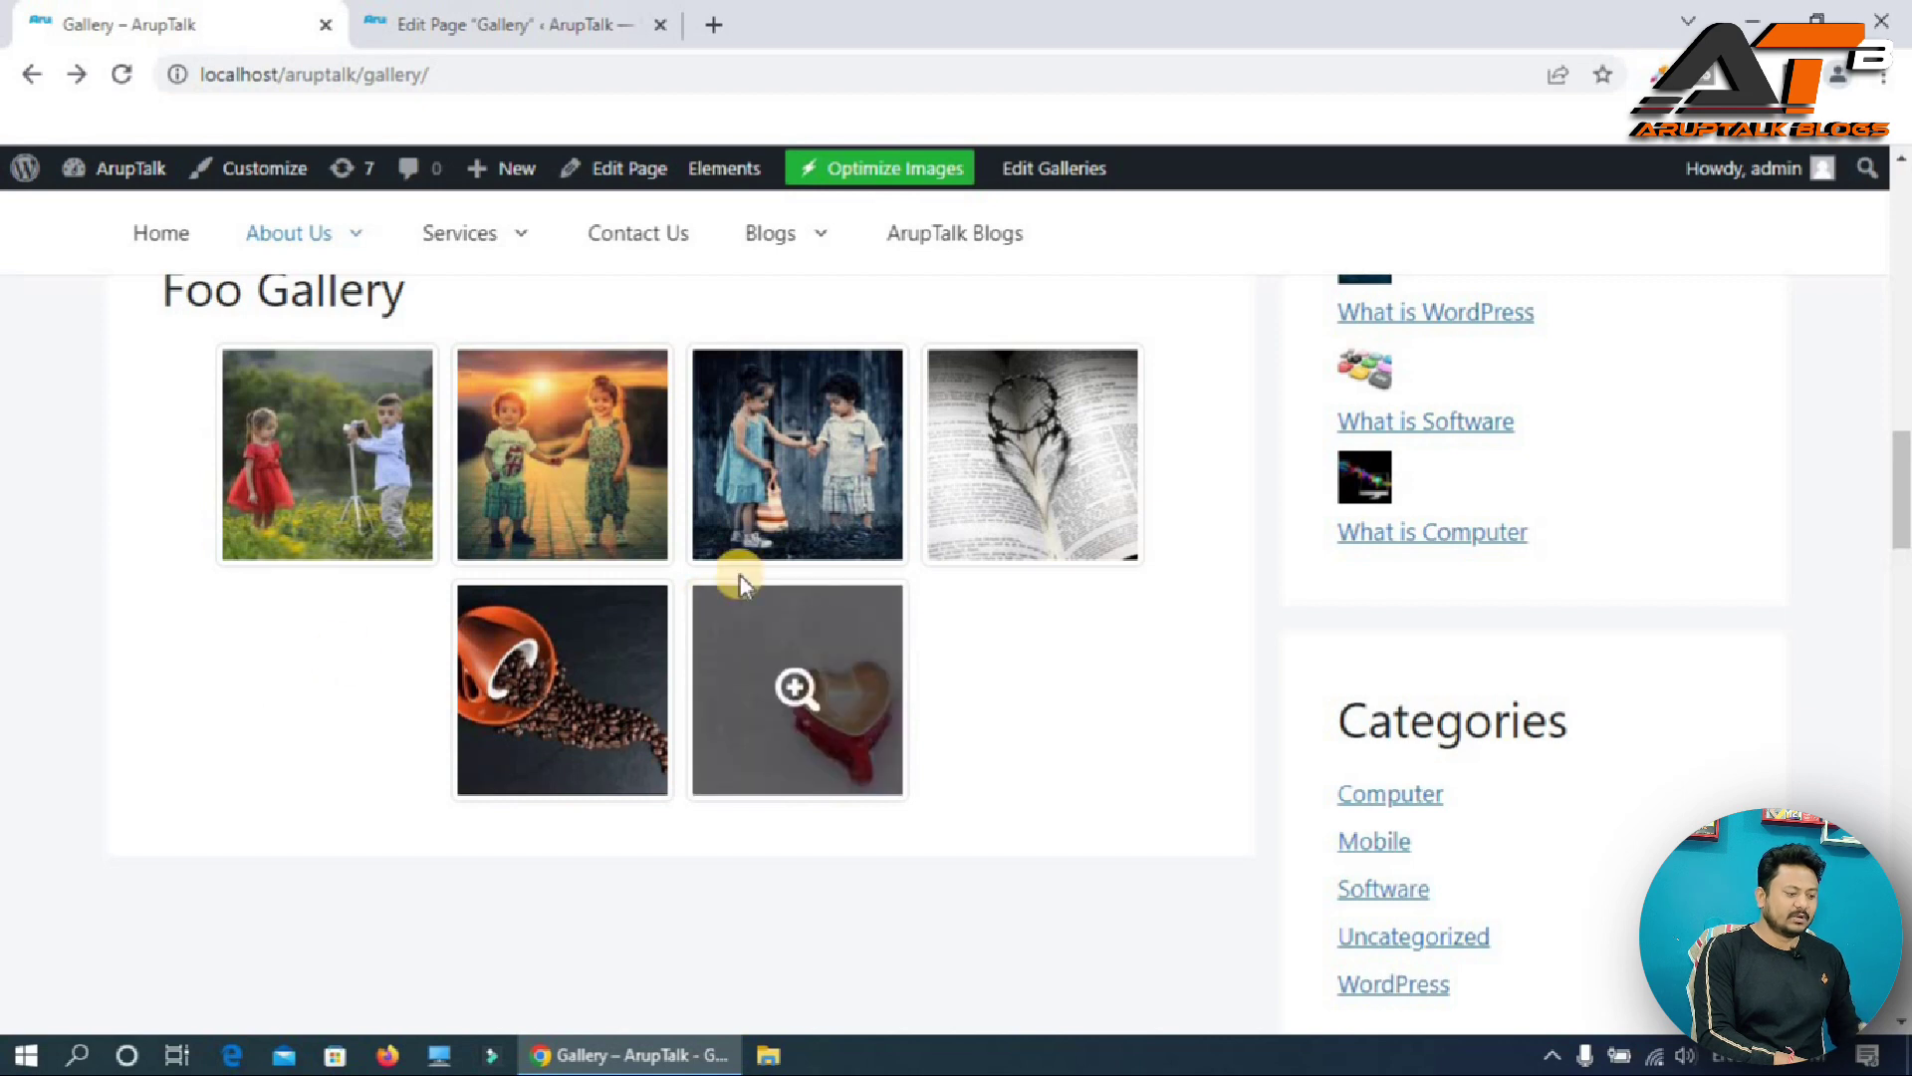
# - View the third Foo Gallery image at full size, and return to the Gallery page
pyautogui.click(823, 506)
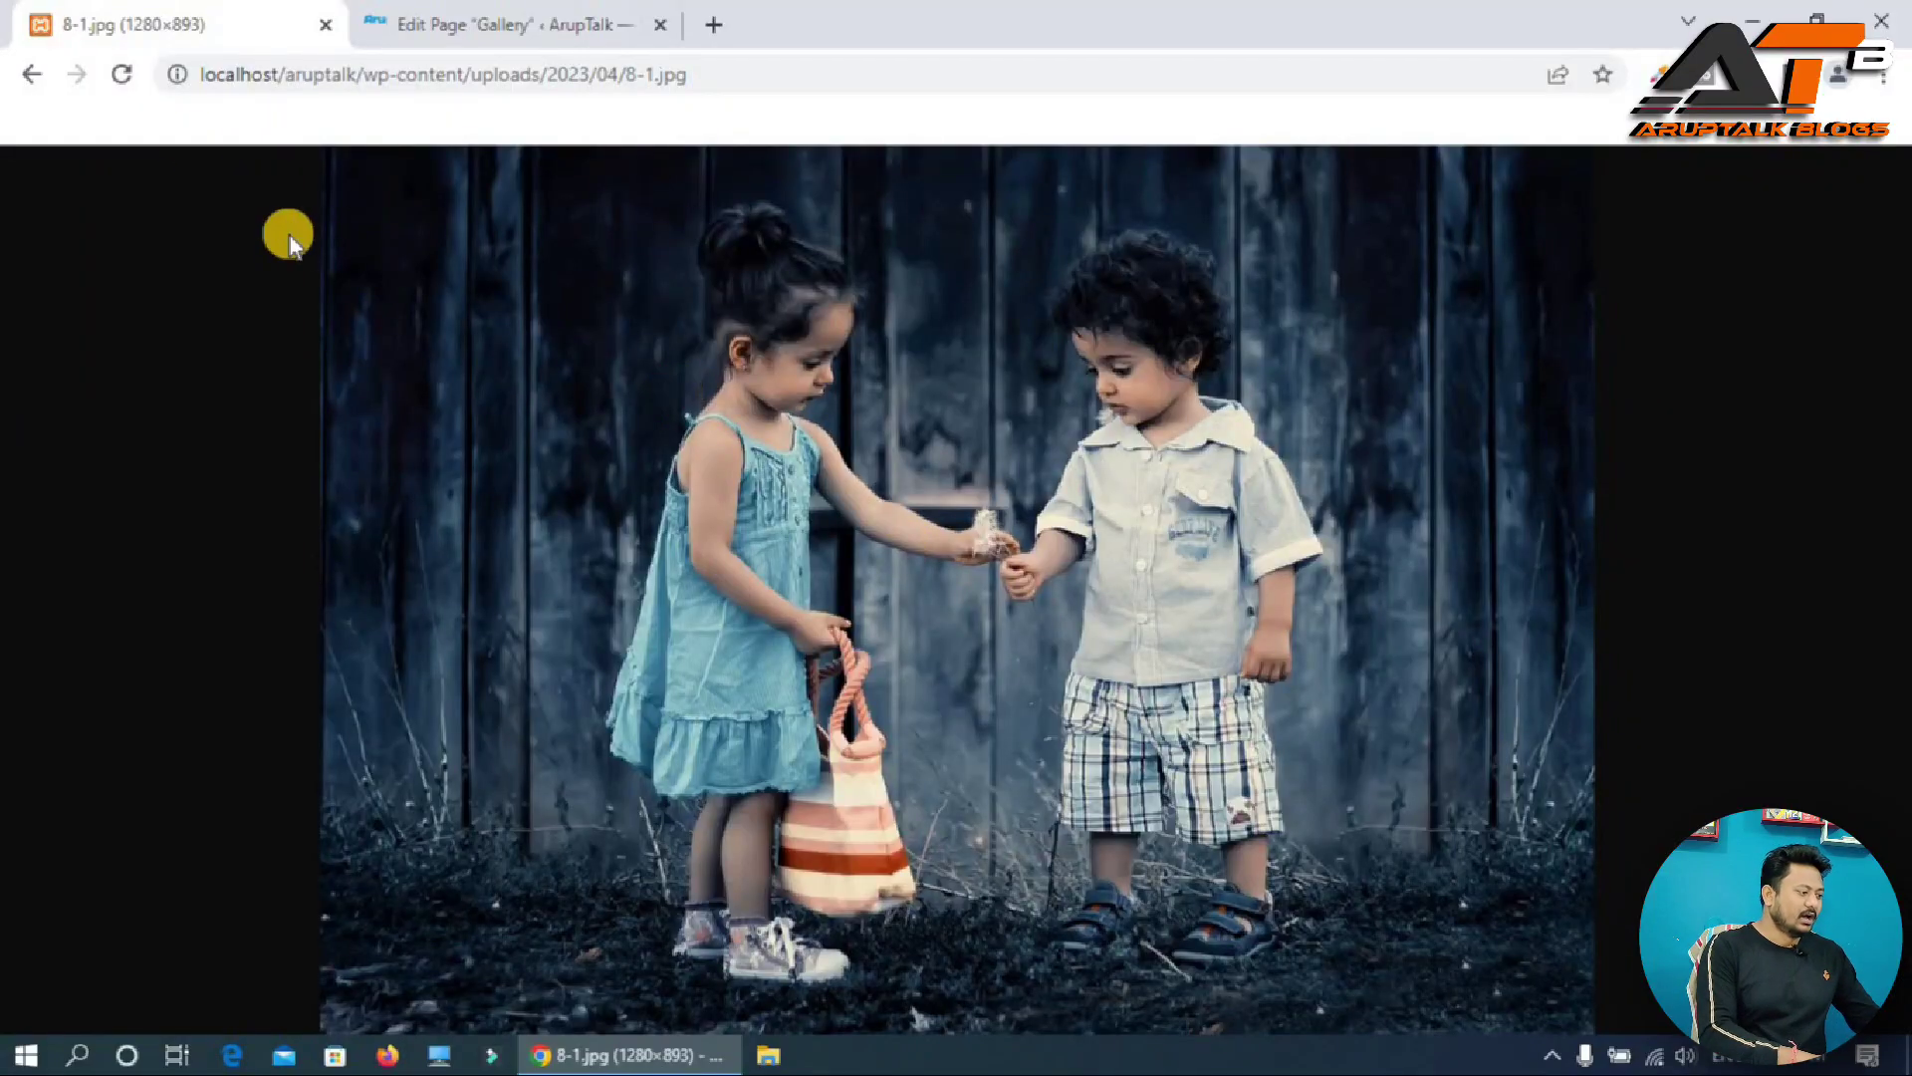
pyautogui.click(32, 73)
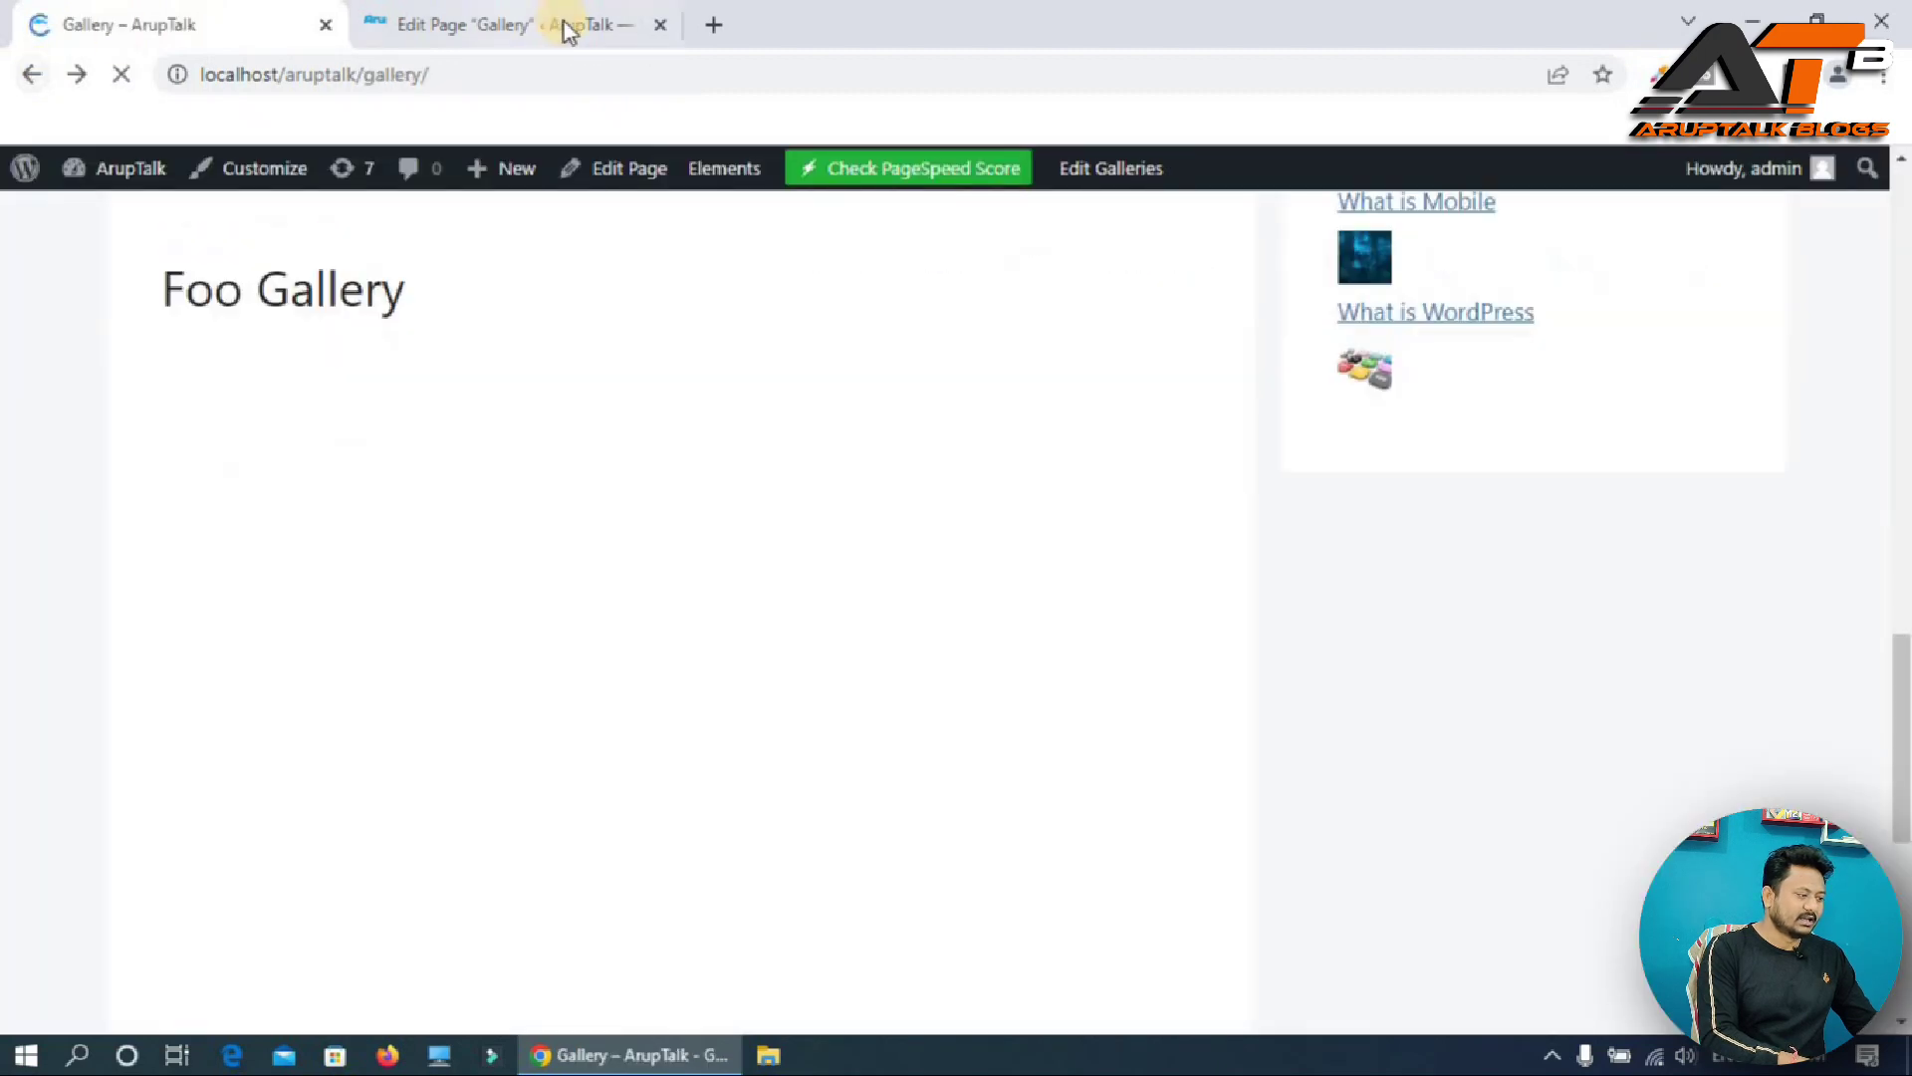
# - Leave the Gallery page editor and search for "foobox" among the plugins available to add
pyautogui.click(547, 26)
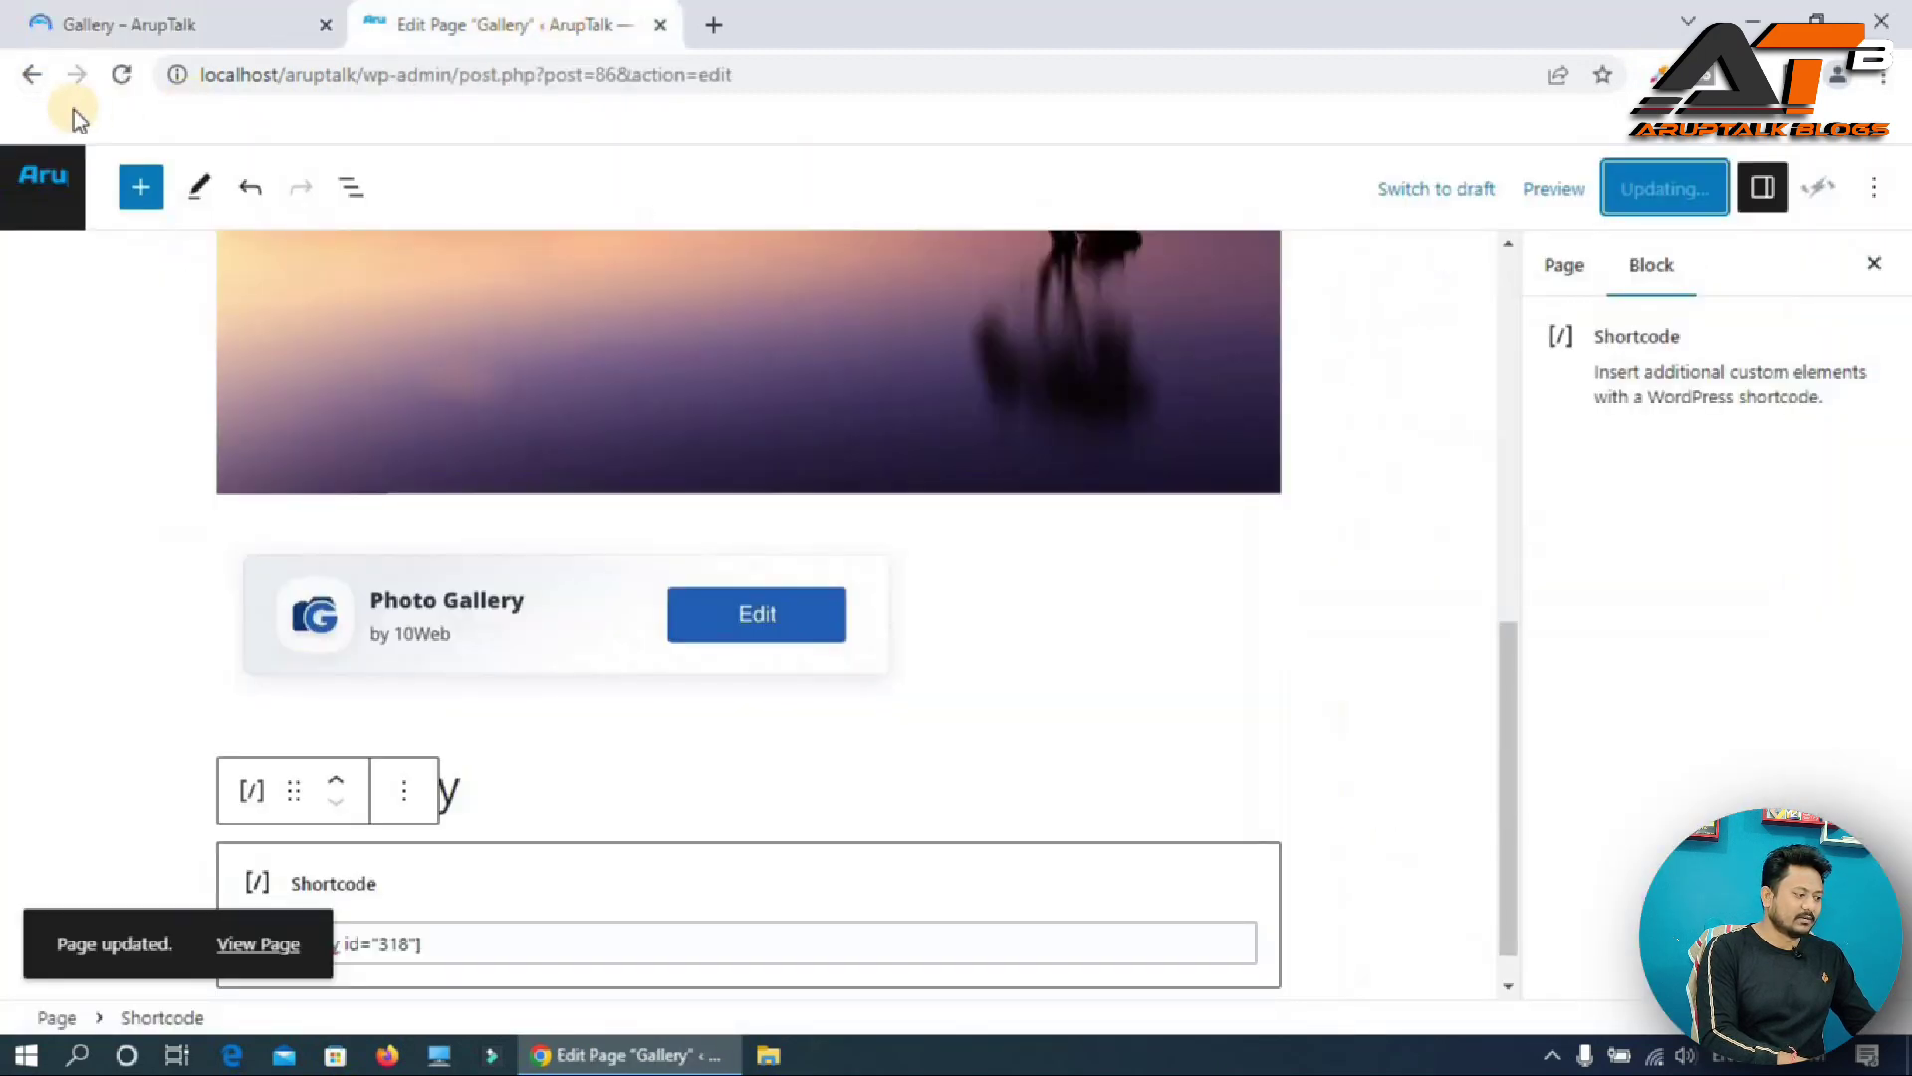
pyautogui.click(45, 199)
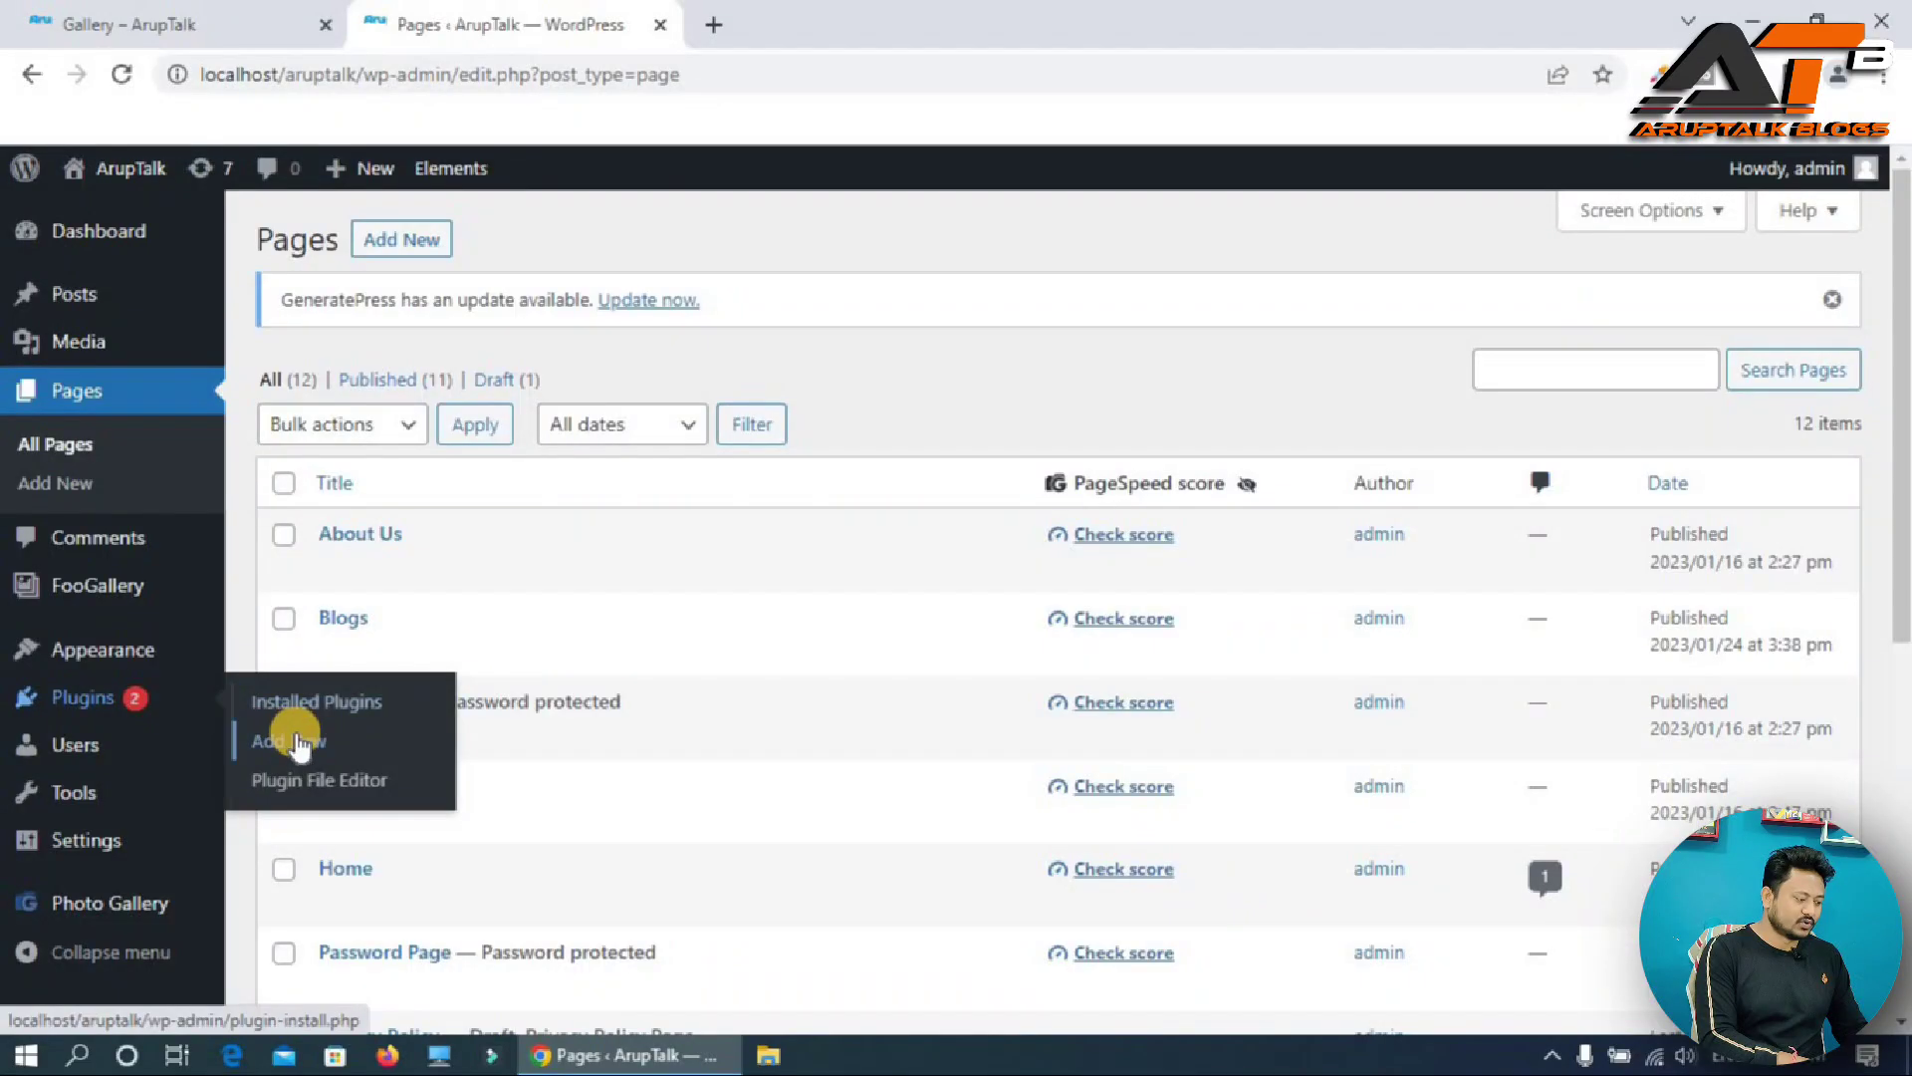
pyautogui.click(296, 742)
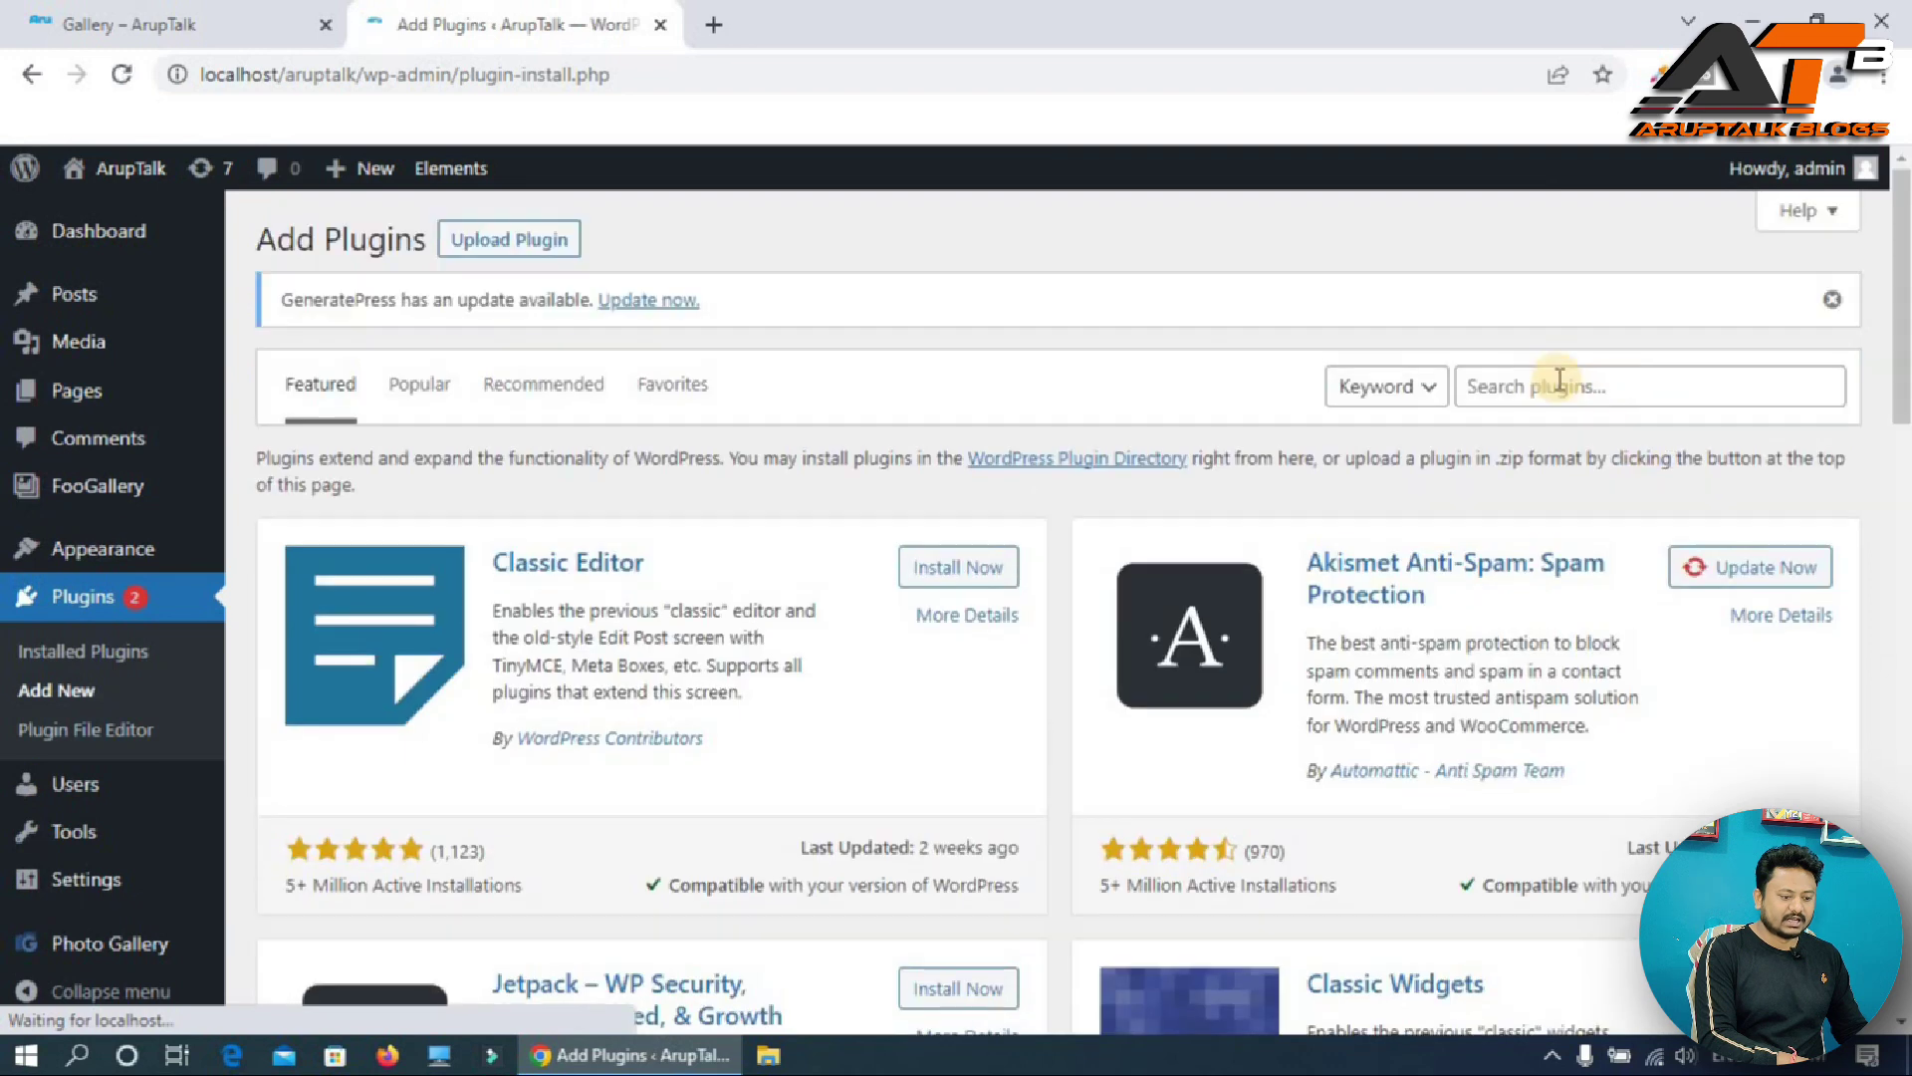
pyautogui.click(1549, 386)
pyautogui.write('foobox')
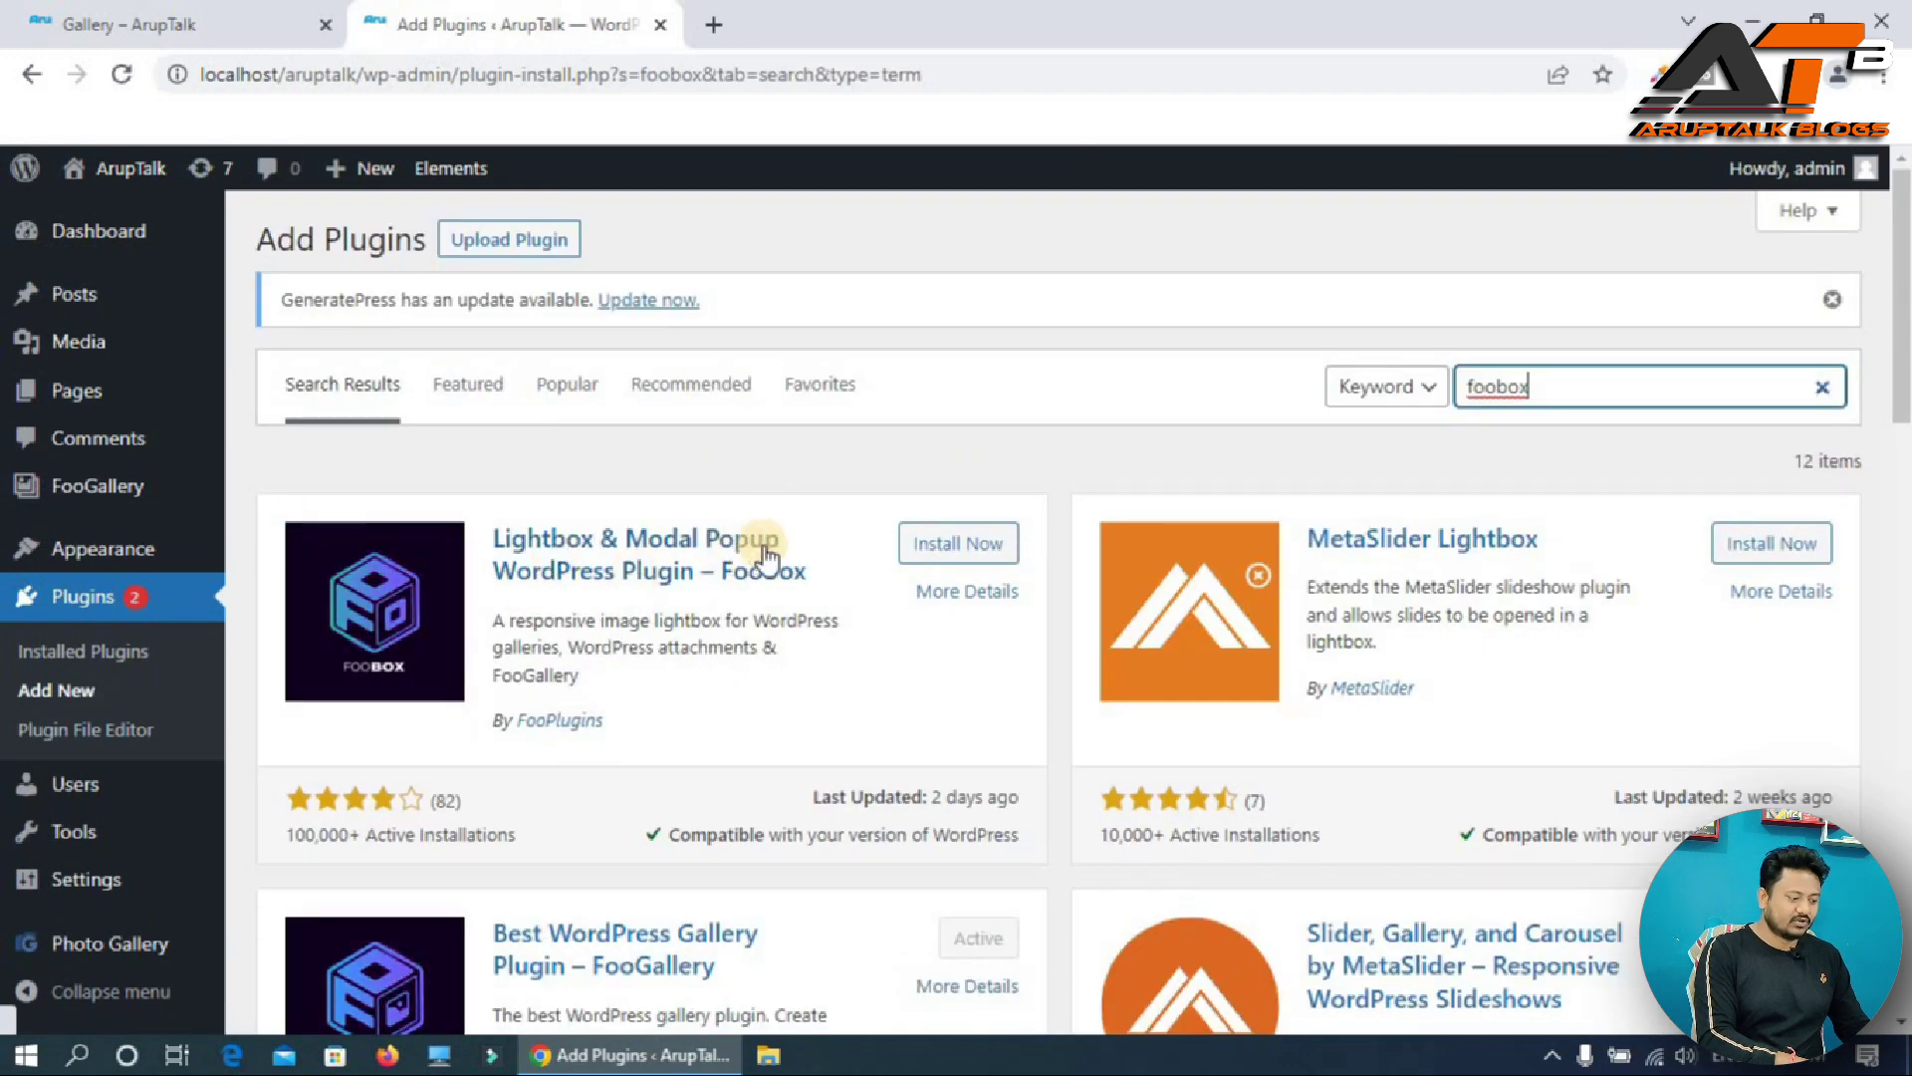
# - Install and activate the "Lightbox & Modal Popup WordPress Plugin – FooBox" plugin
pyautogui.click(957, 566)
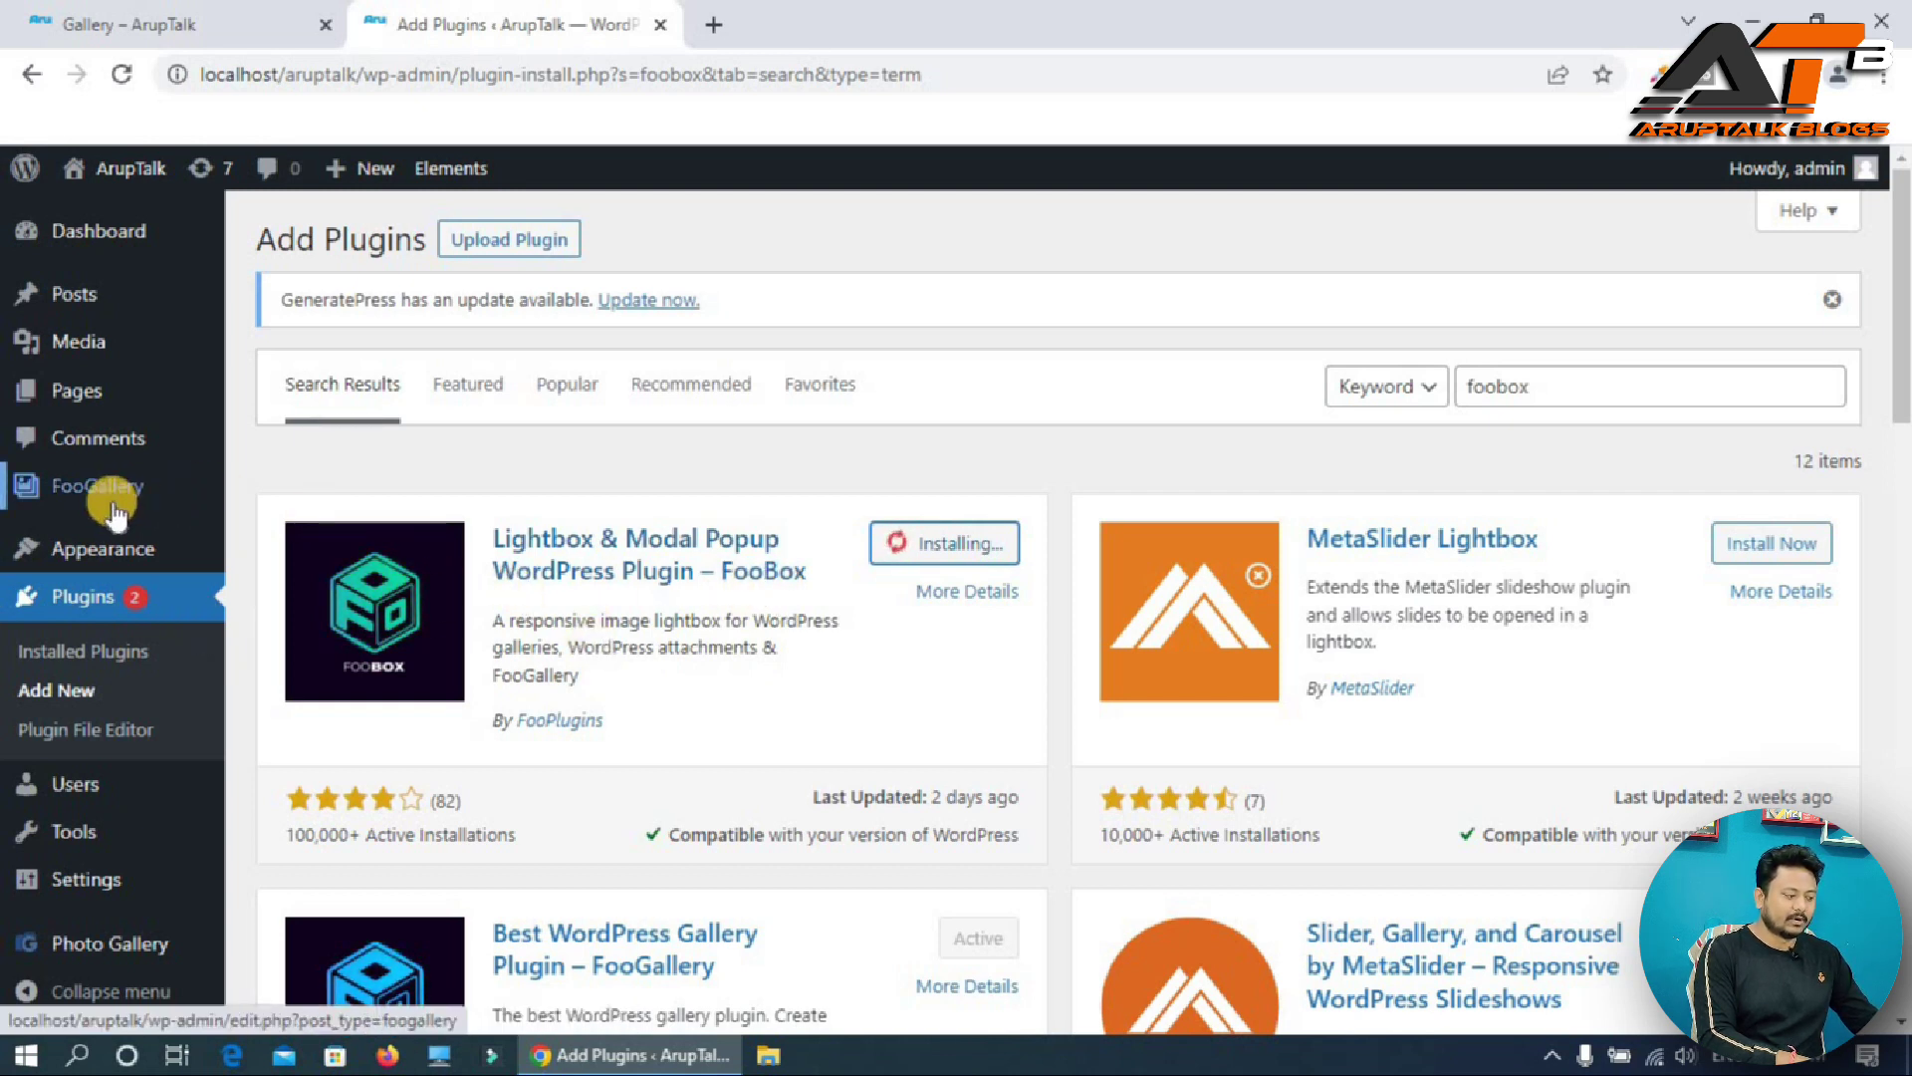
pyautogui.moveTo(117, 503)
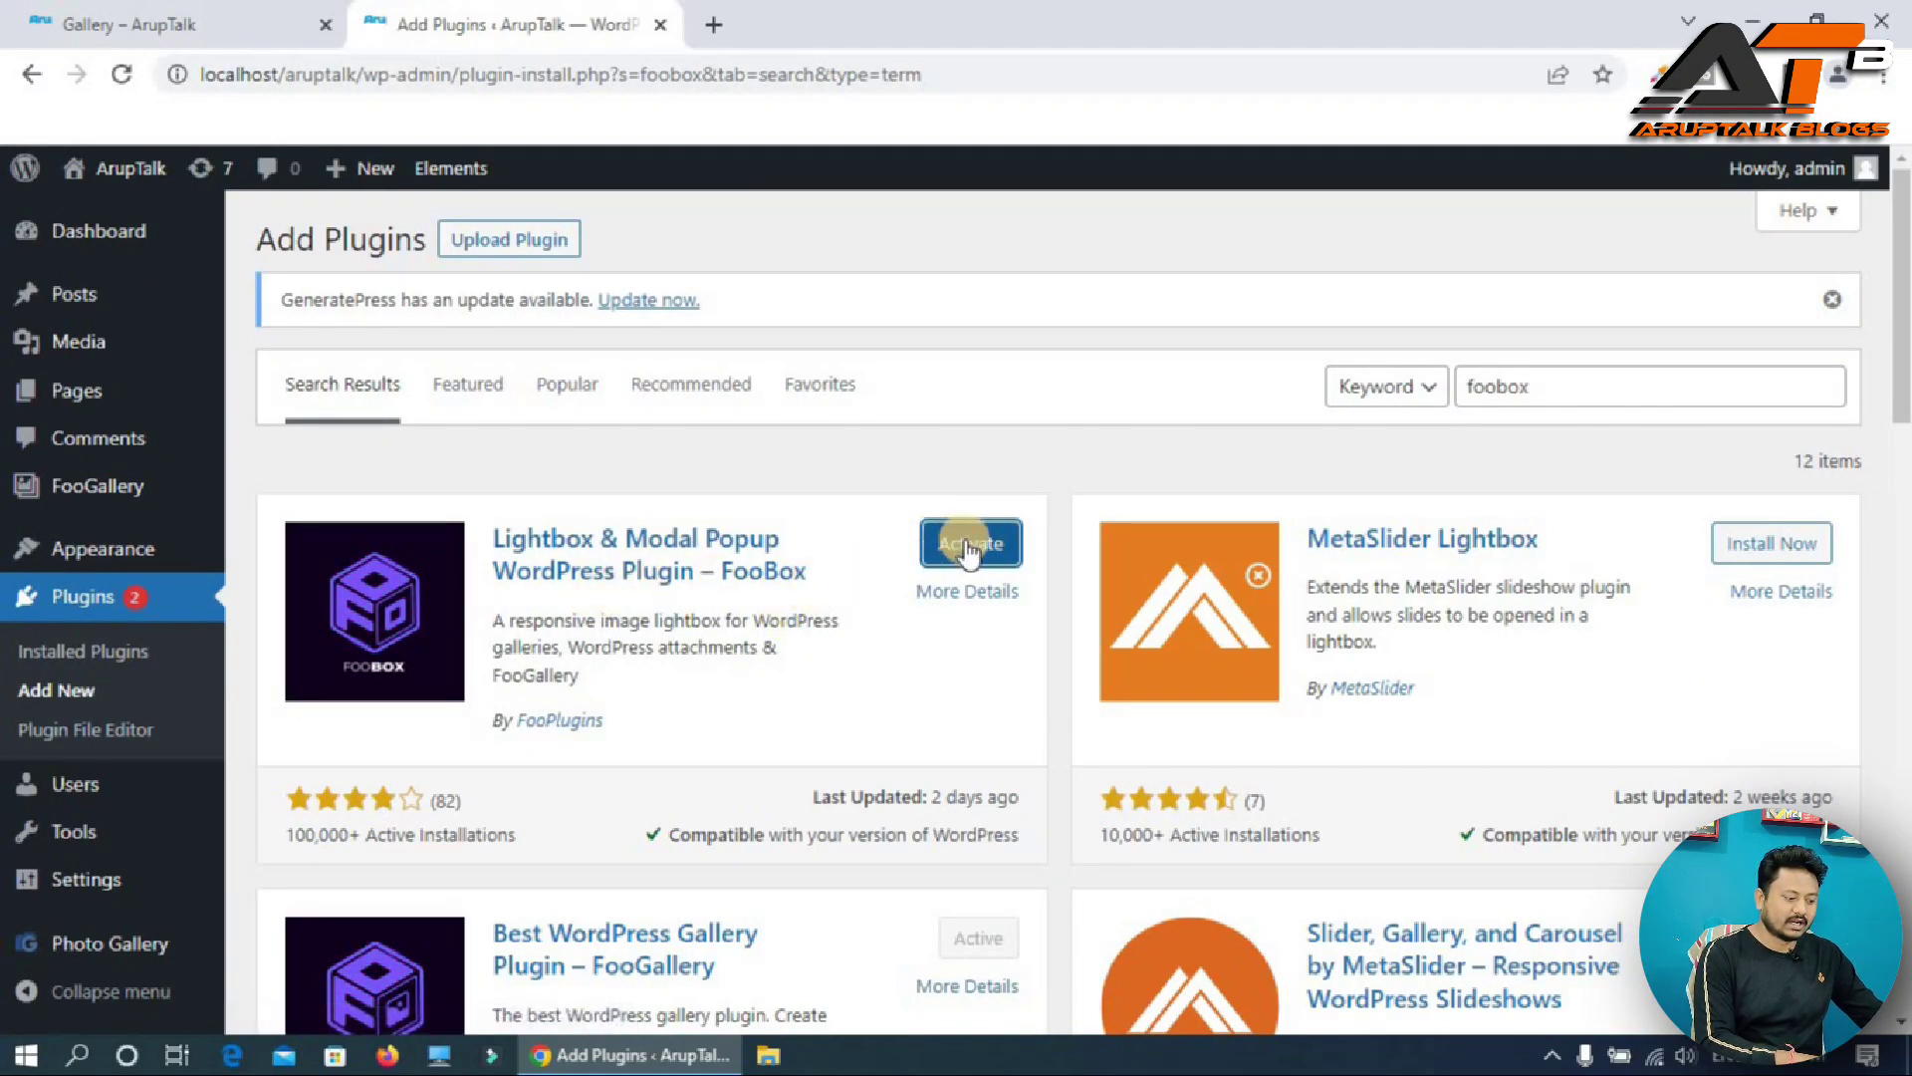
pyautogui.click(963, 546)
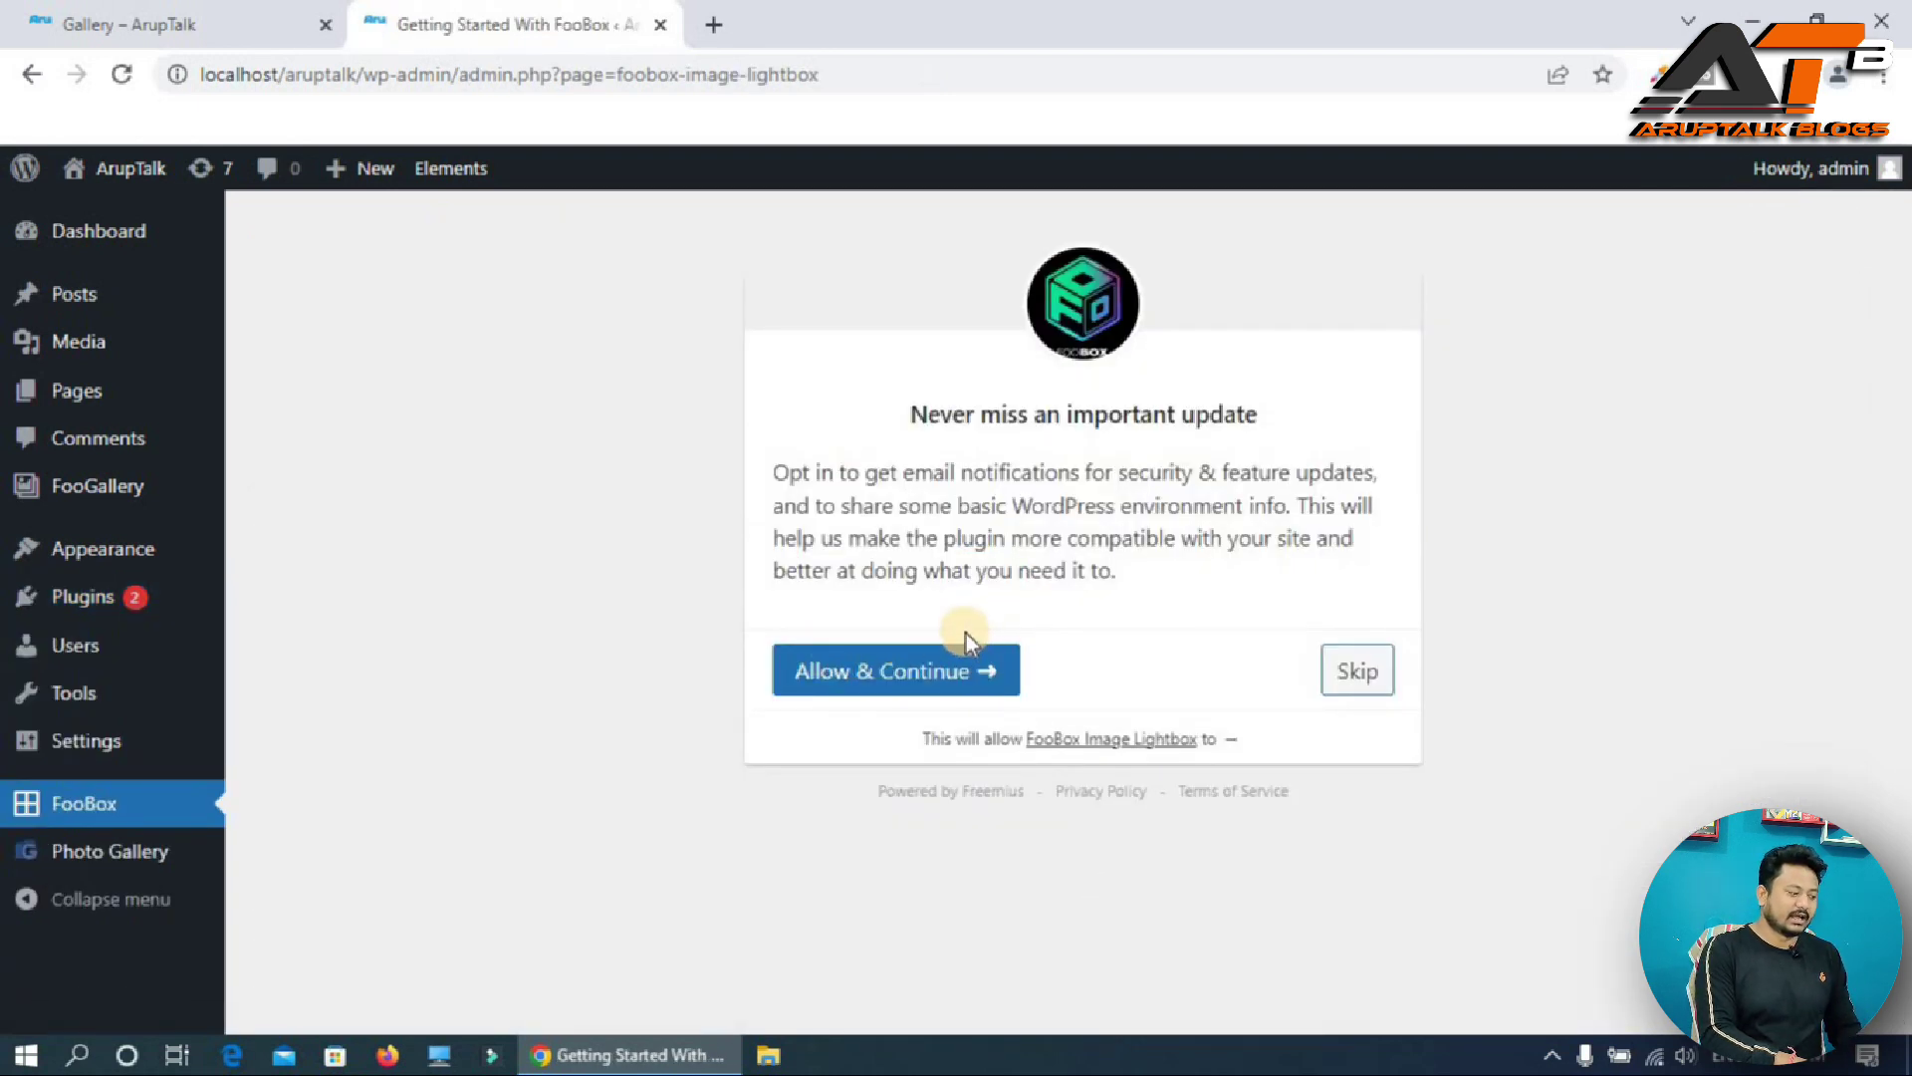
# - Open the Foo Gallery gallery for editing, set its Lightbox to FooBox and update the gallery
pyautogui.moveTo(85, 503)
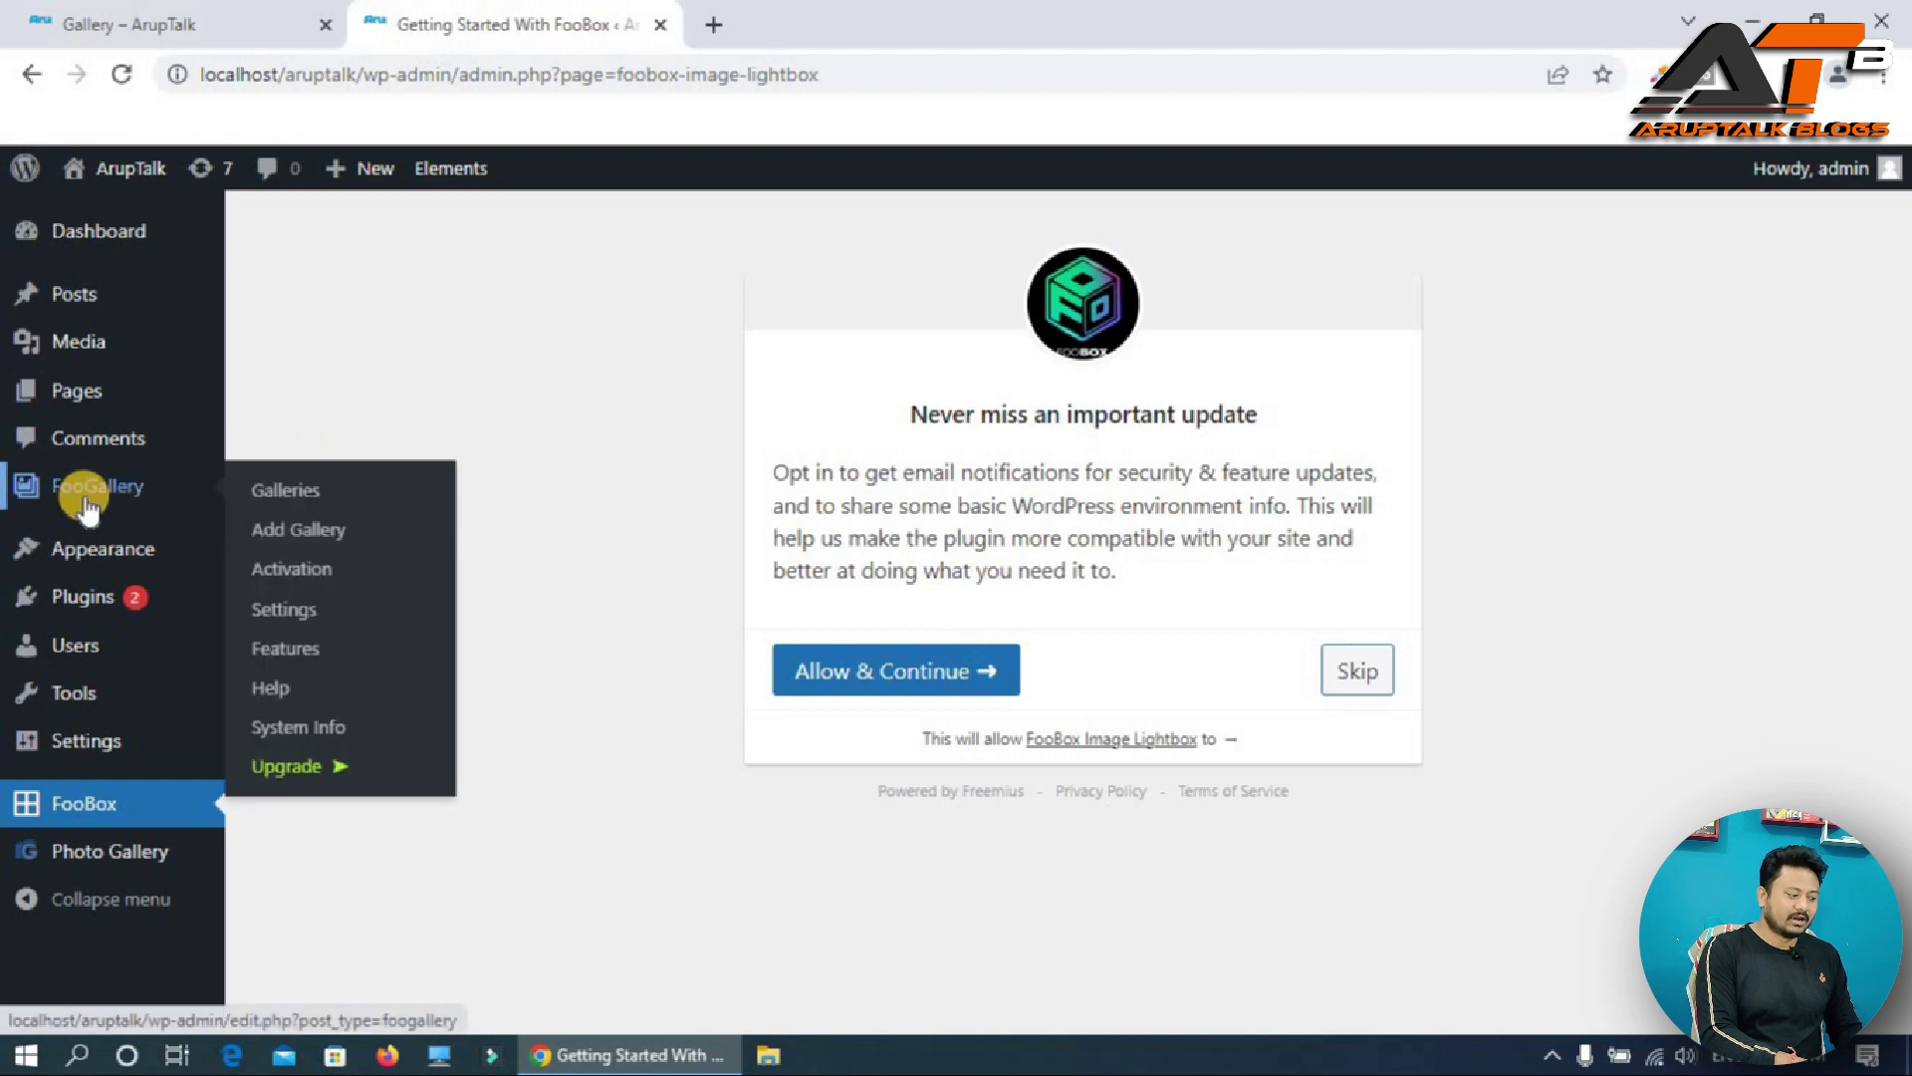
pyautogui.click(86, 503)
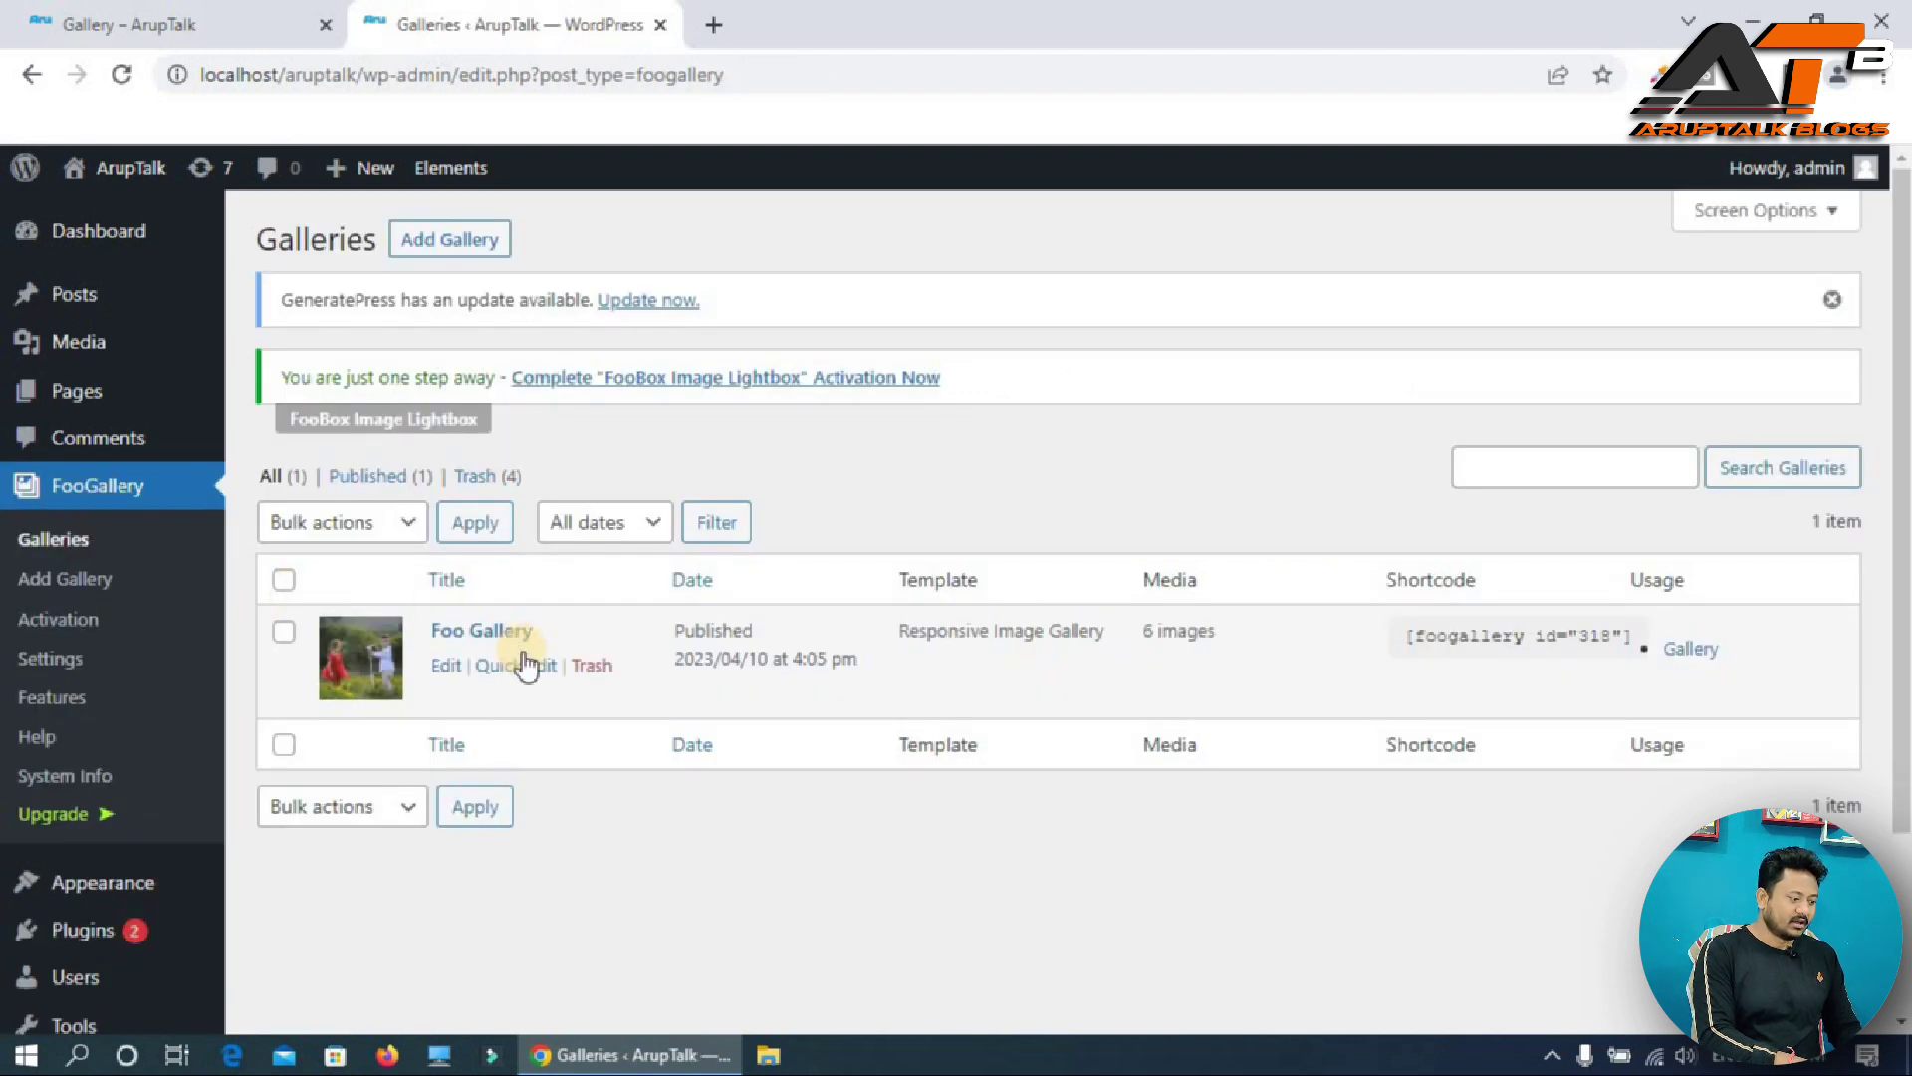
pyautogui.click(449, 665)
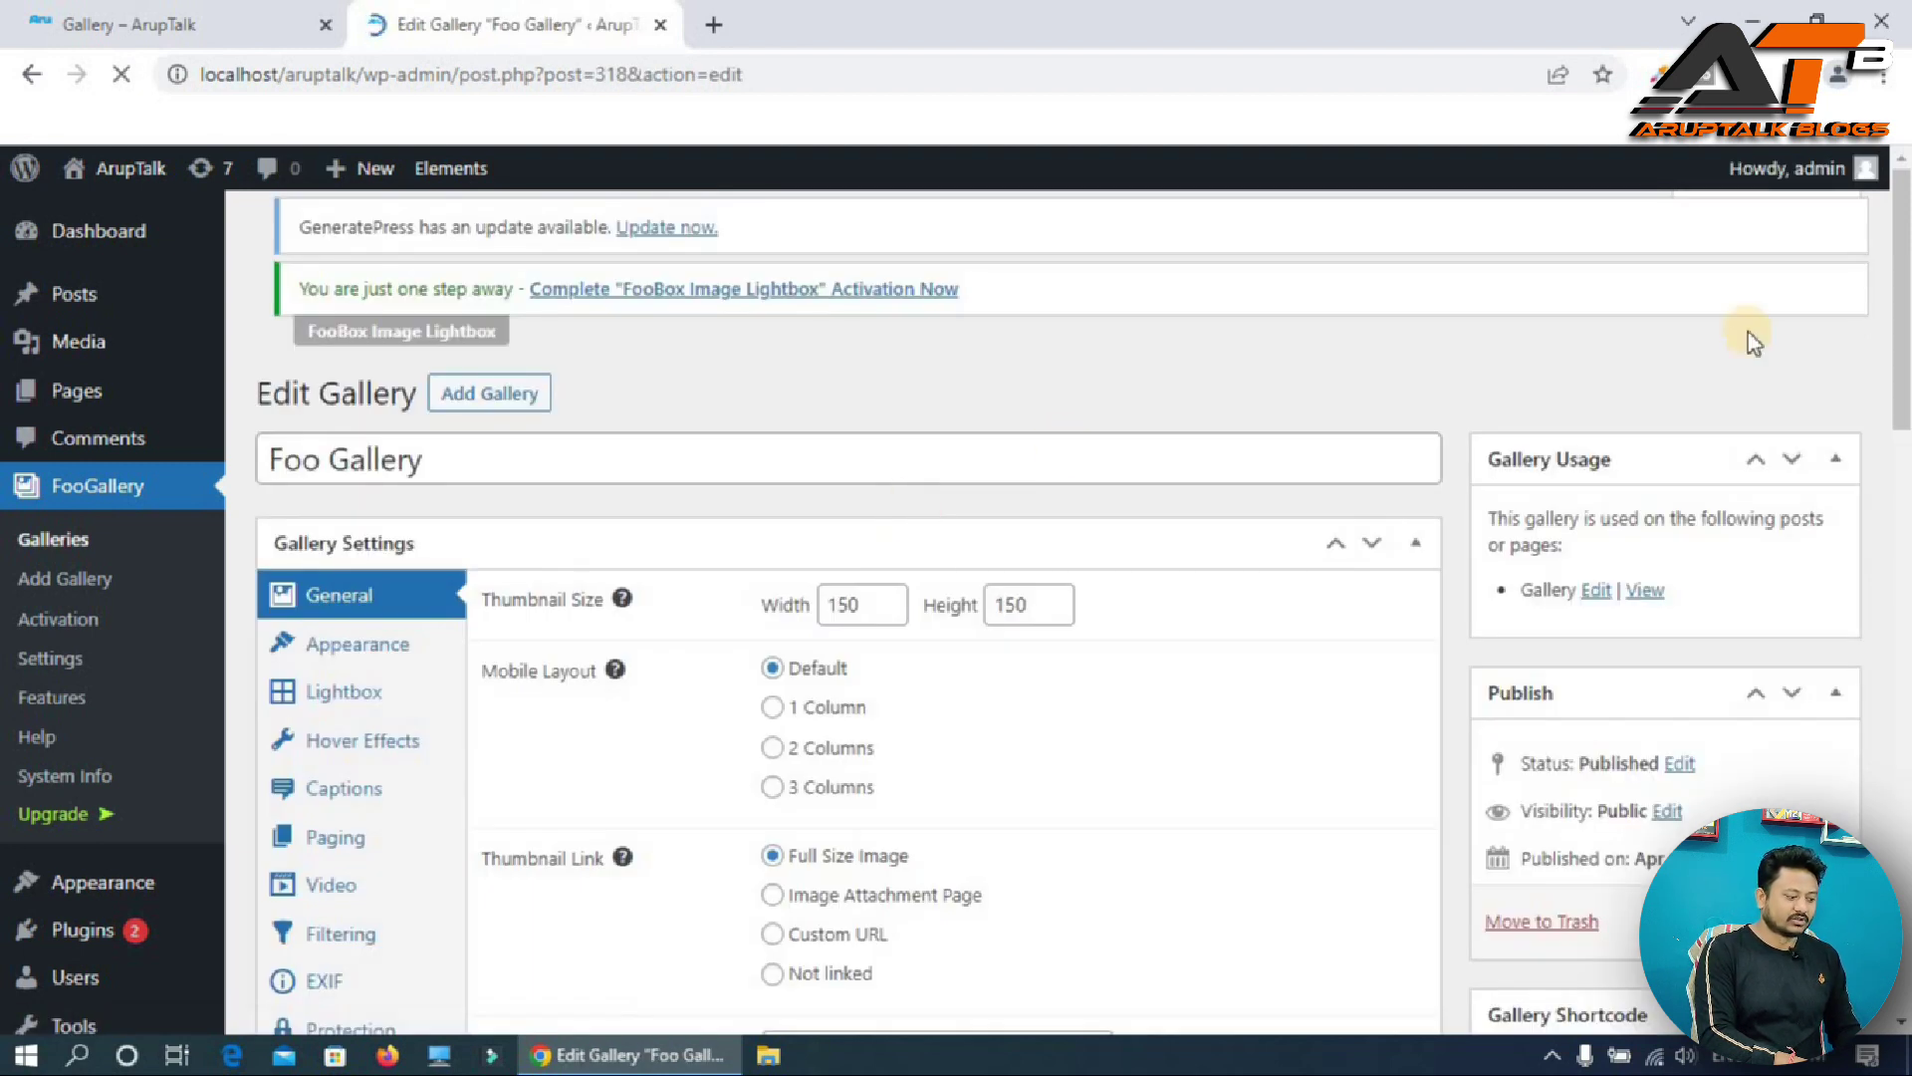
pyautogui.scroll(-5, 731, 661)
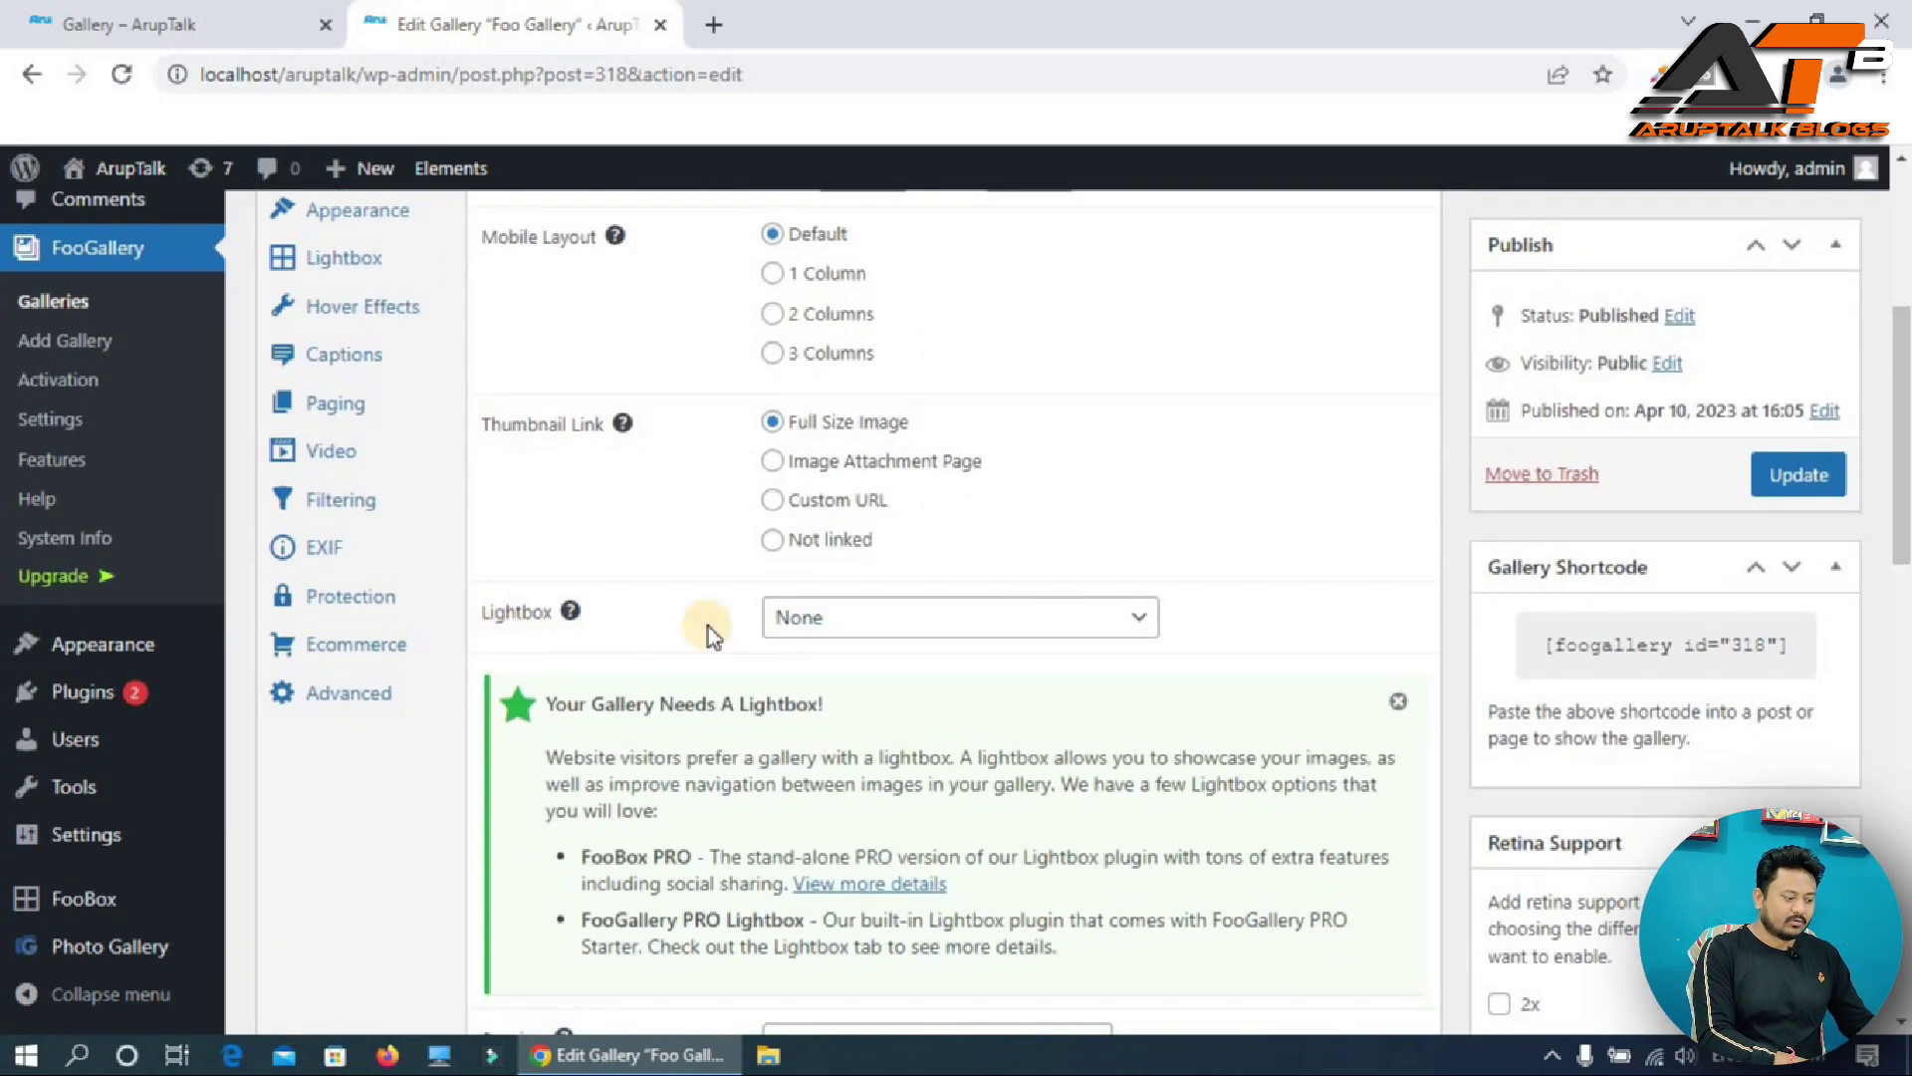
pyautogui.click(1008, 622)
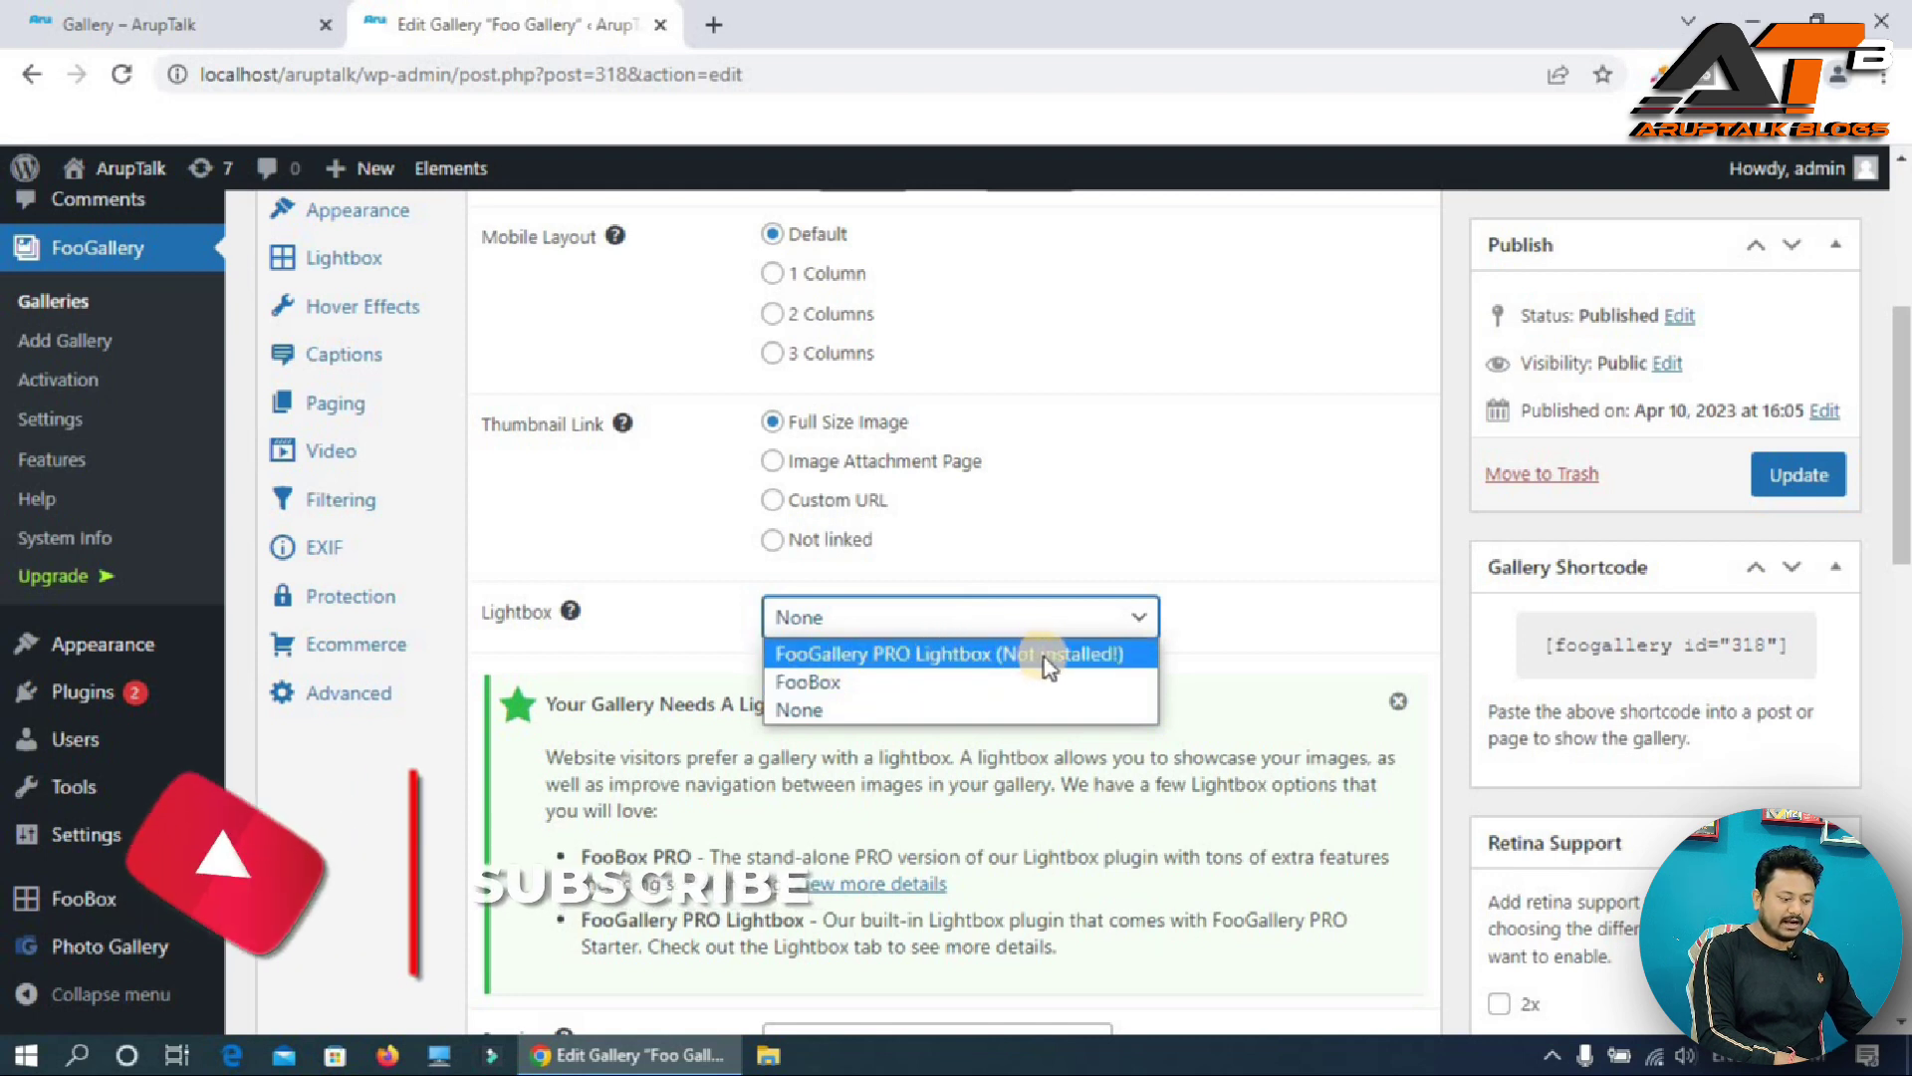
pyautogui.click(871, 686)
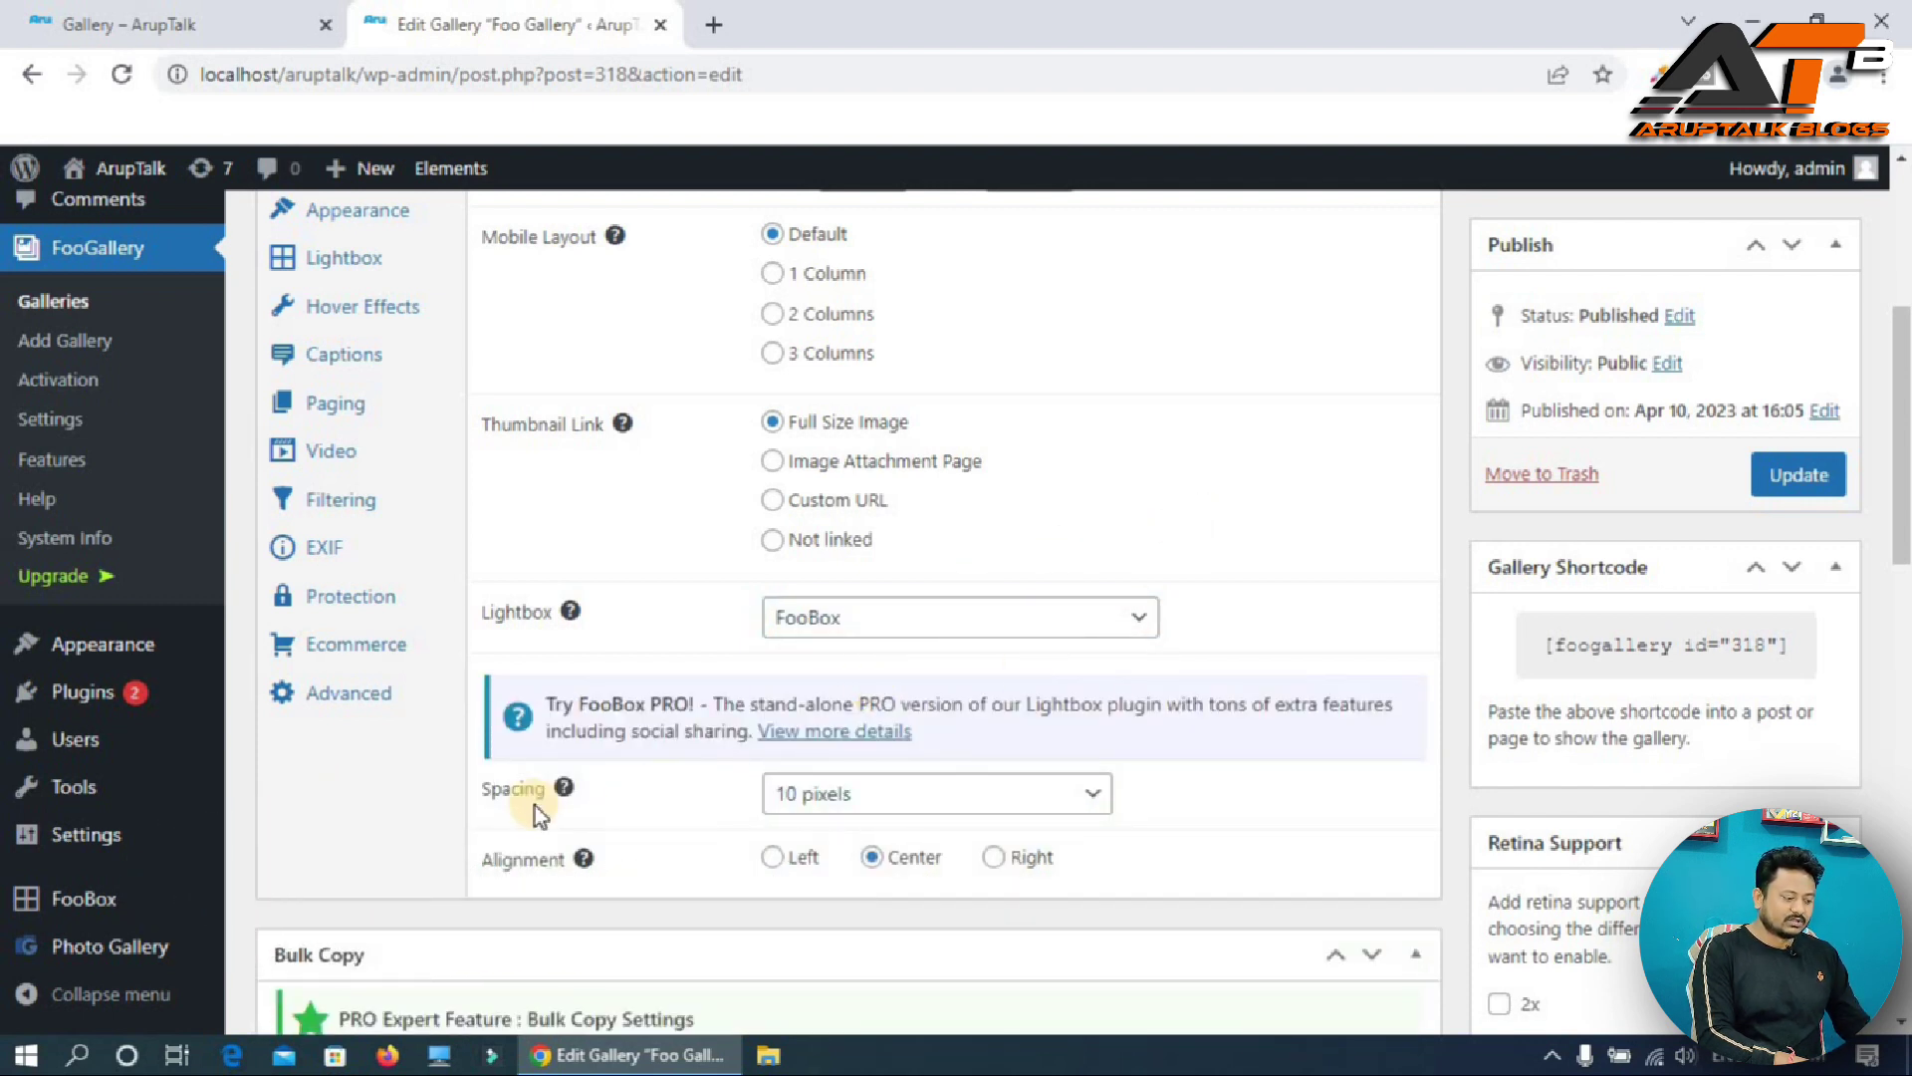
pyautogui.moveTo(564, 787)
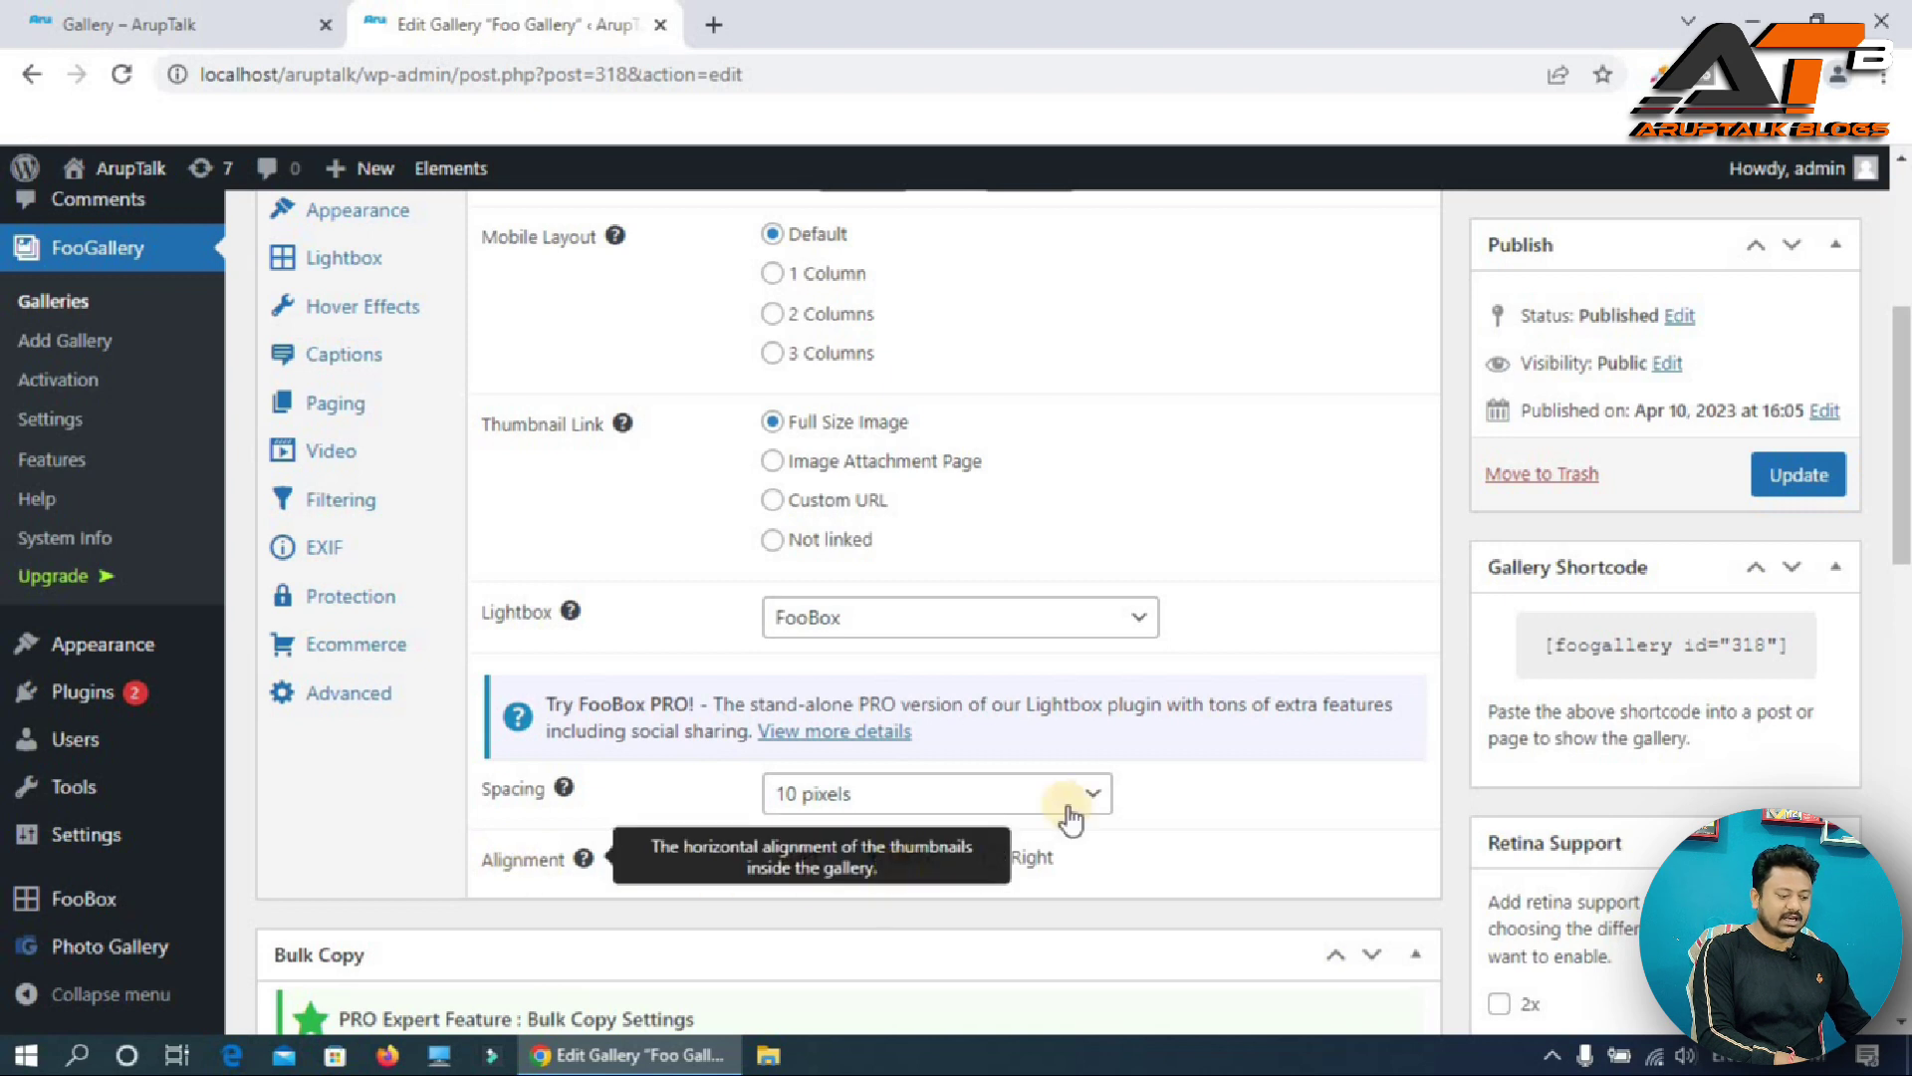
pyautogui.click(1799, 476)
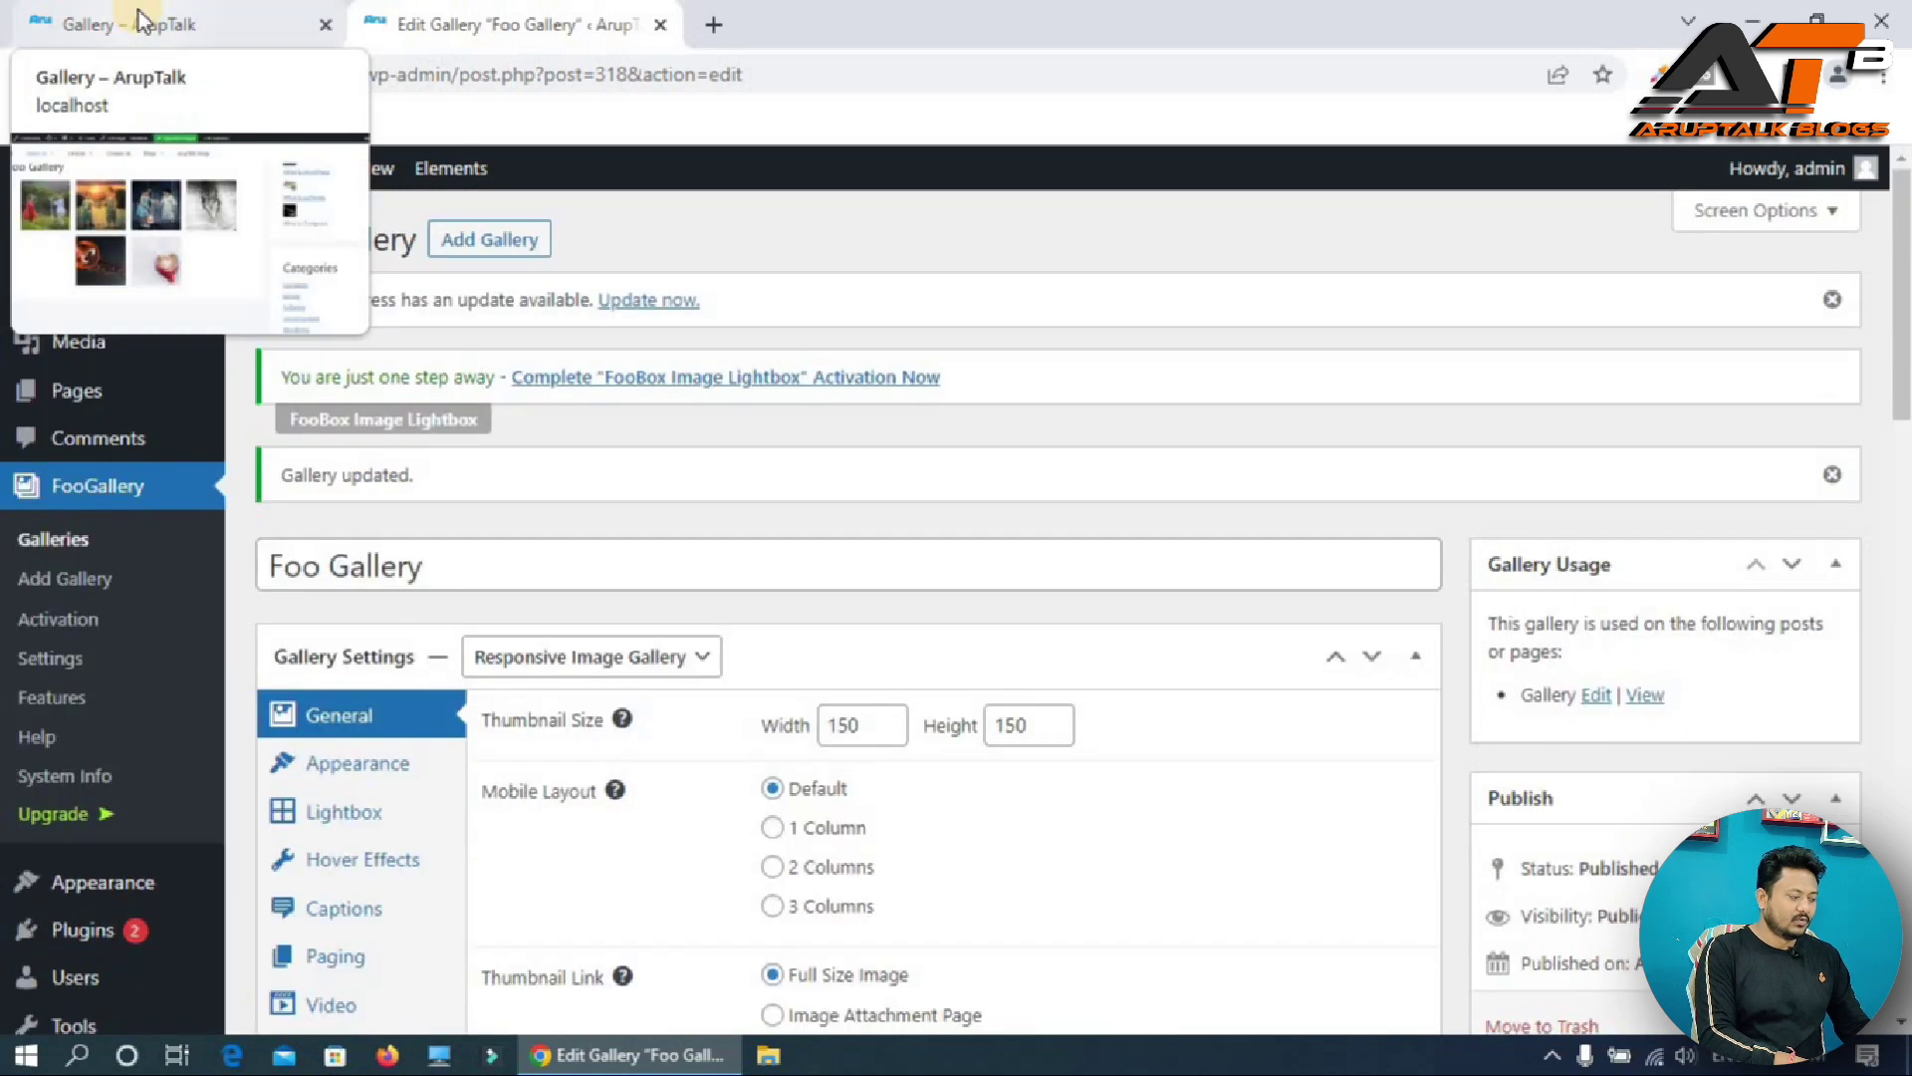
# - Reload the live Gallery page and check how the Foo Gallery images open and browse forward and back in the lightbox
pyautogui.click(139, 20)
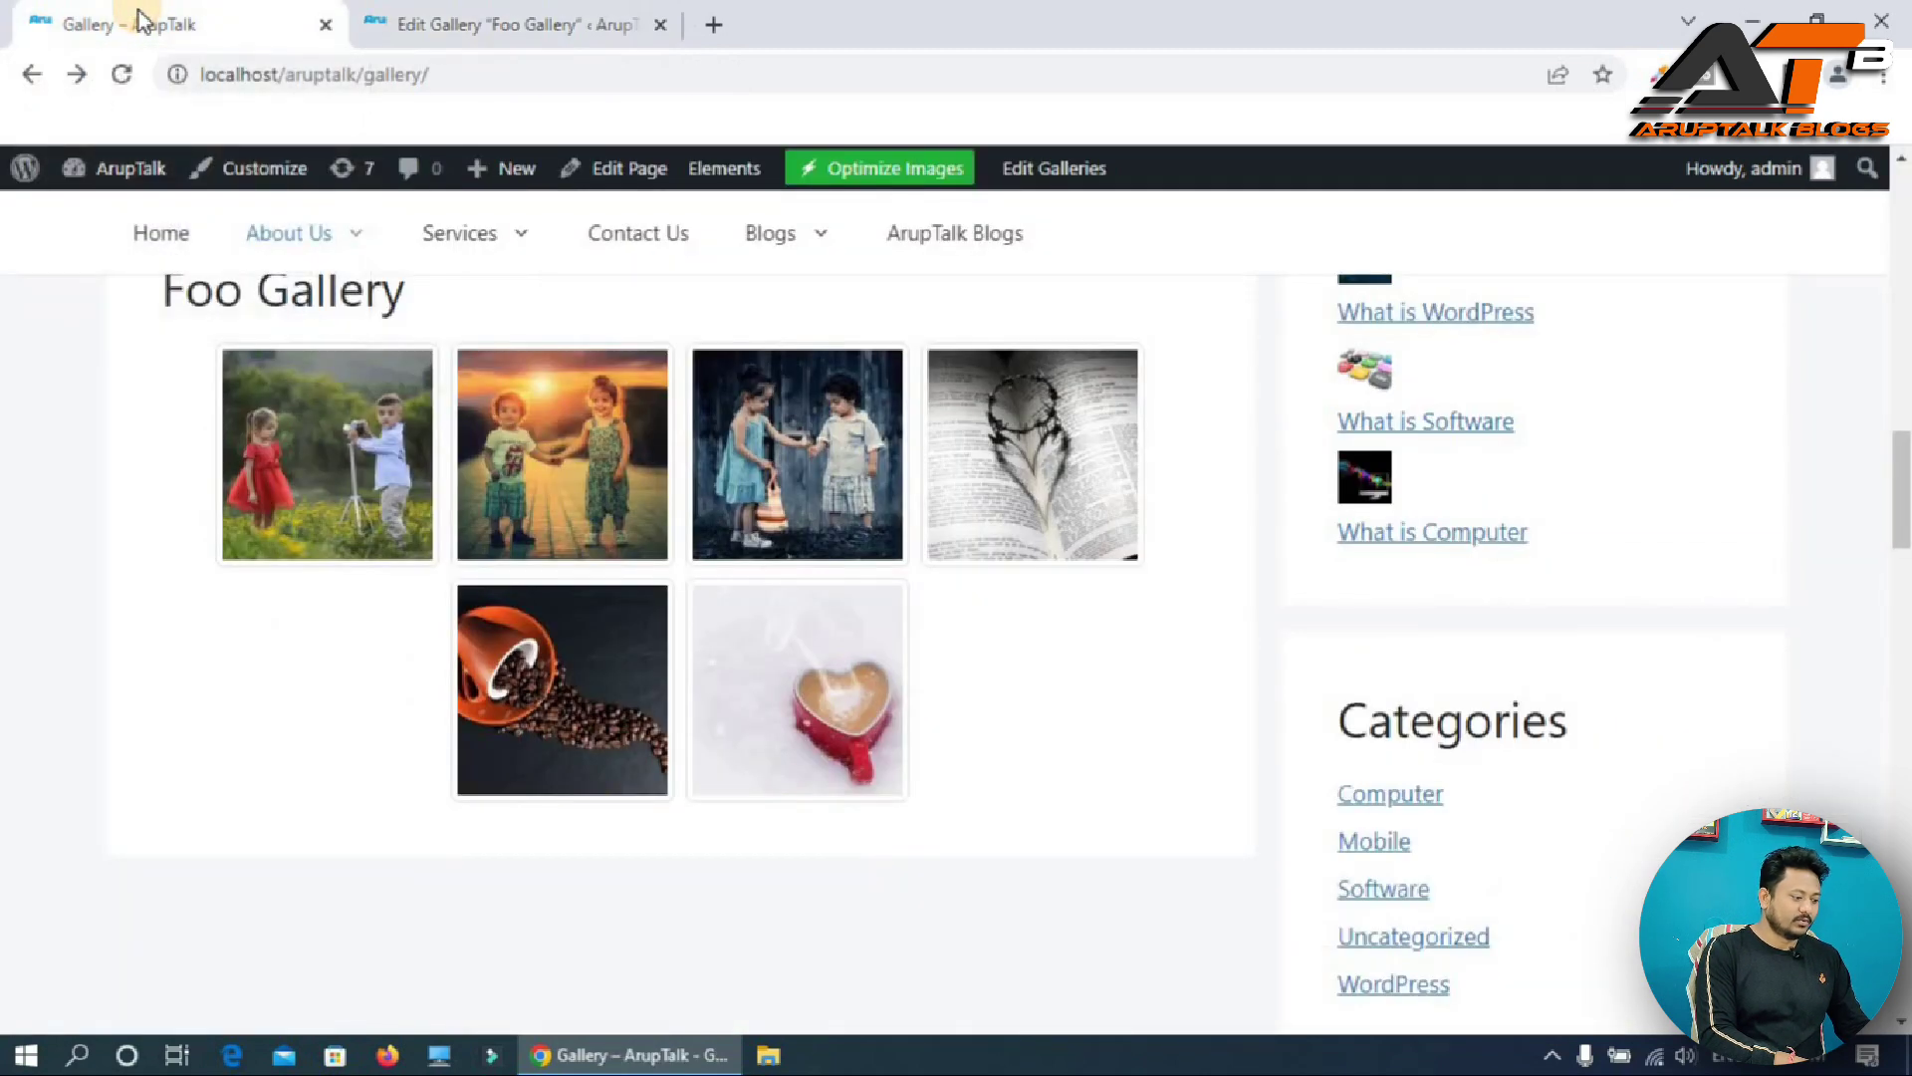
pyautogui.click(118, 81)
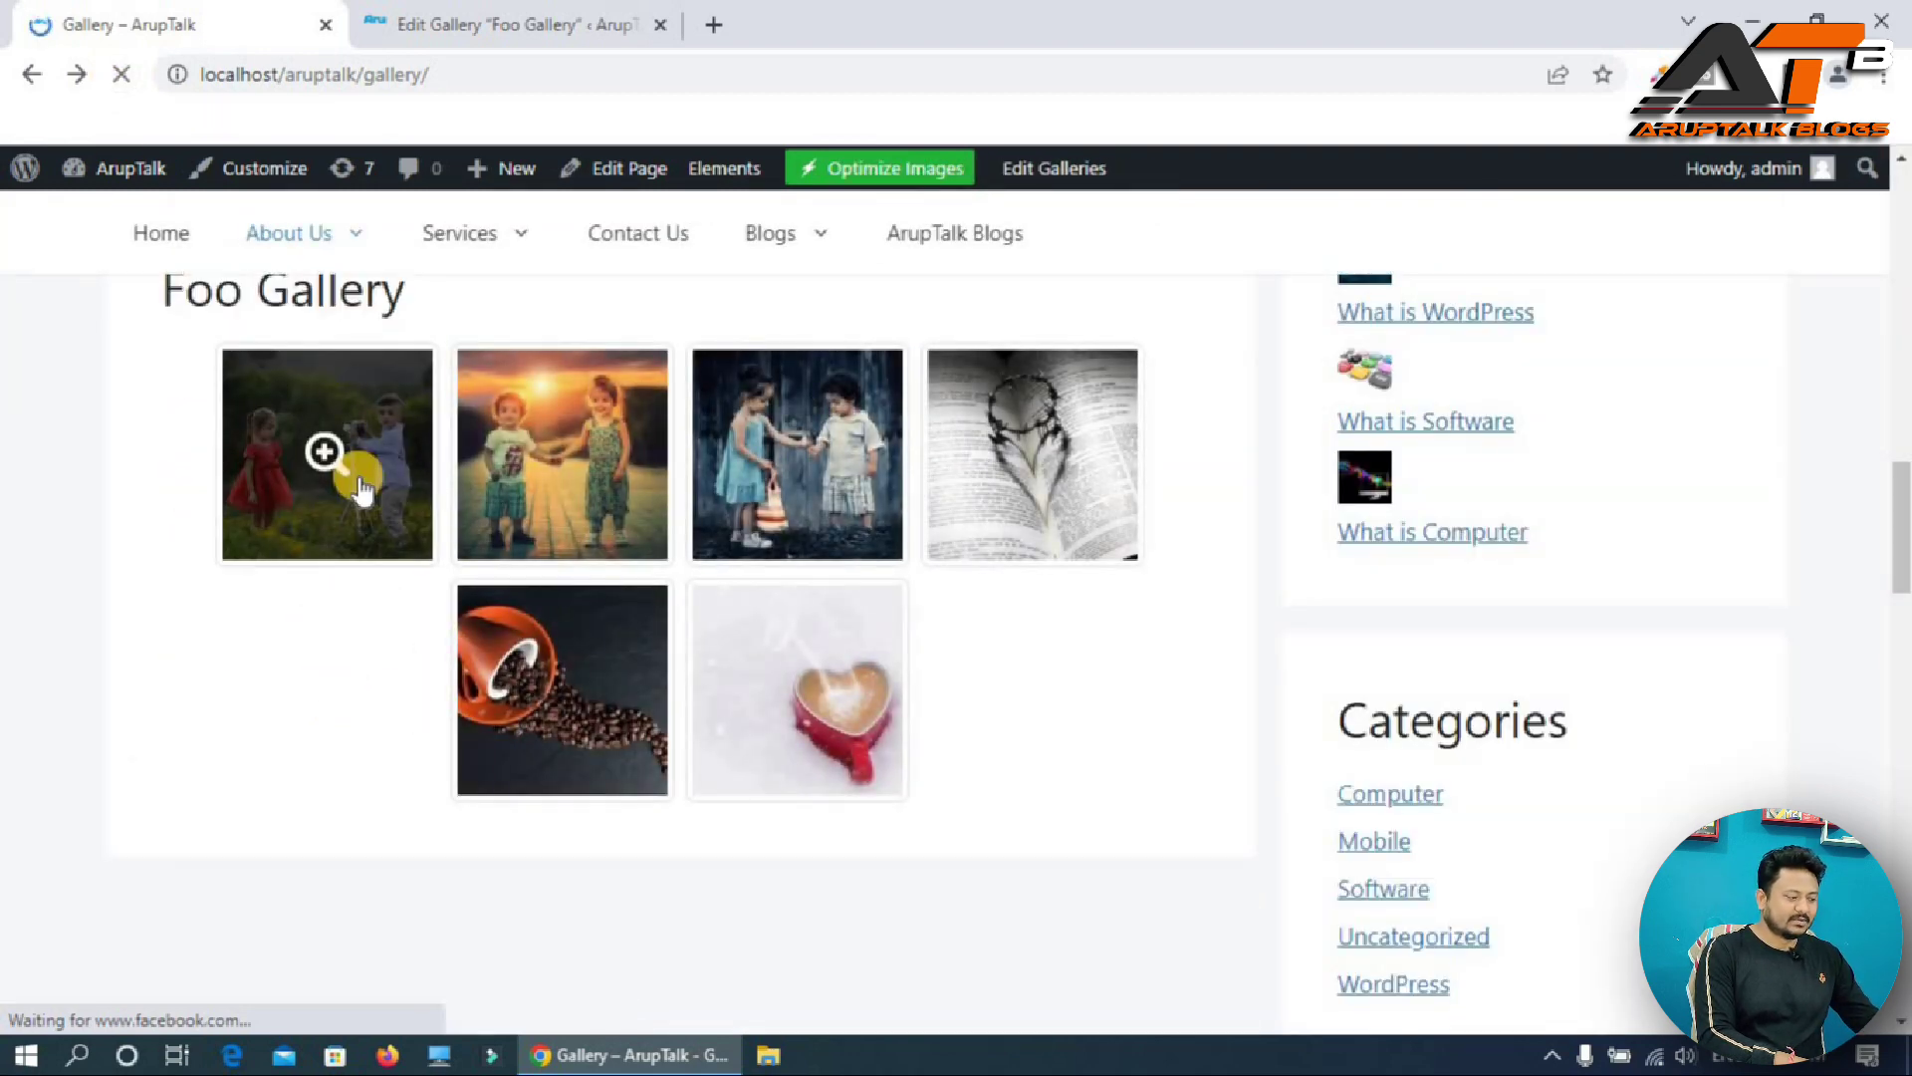
pyautogui.click(372, 435)
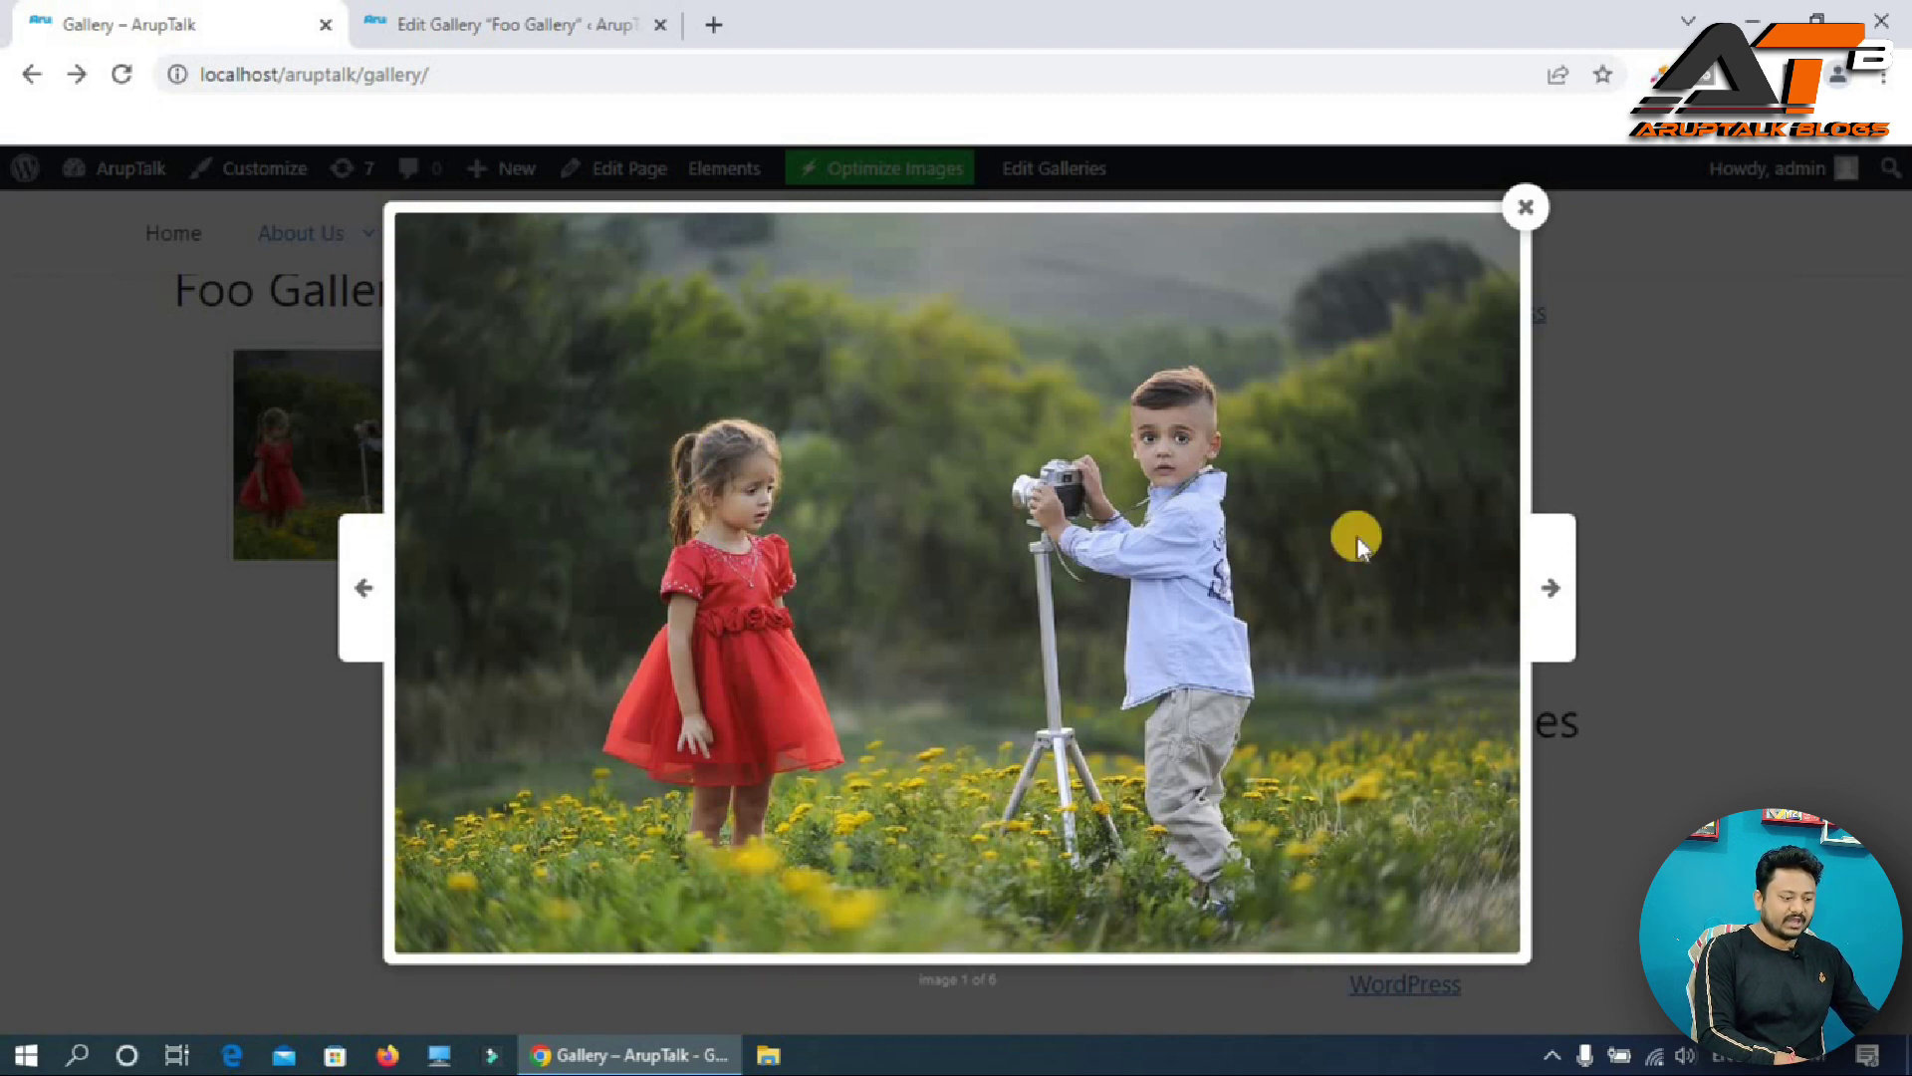
pyautogui.click(1541, 595)
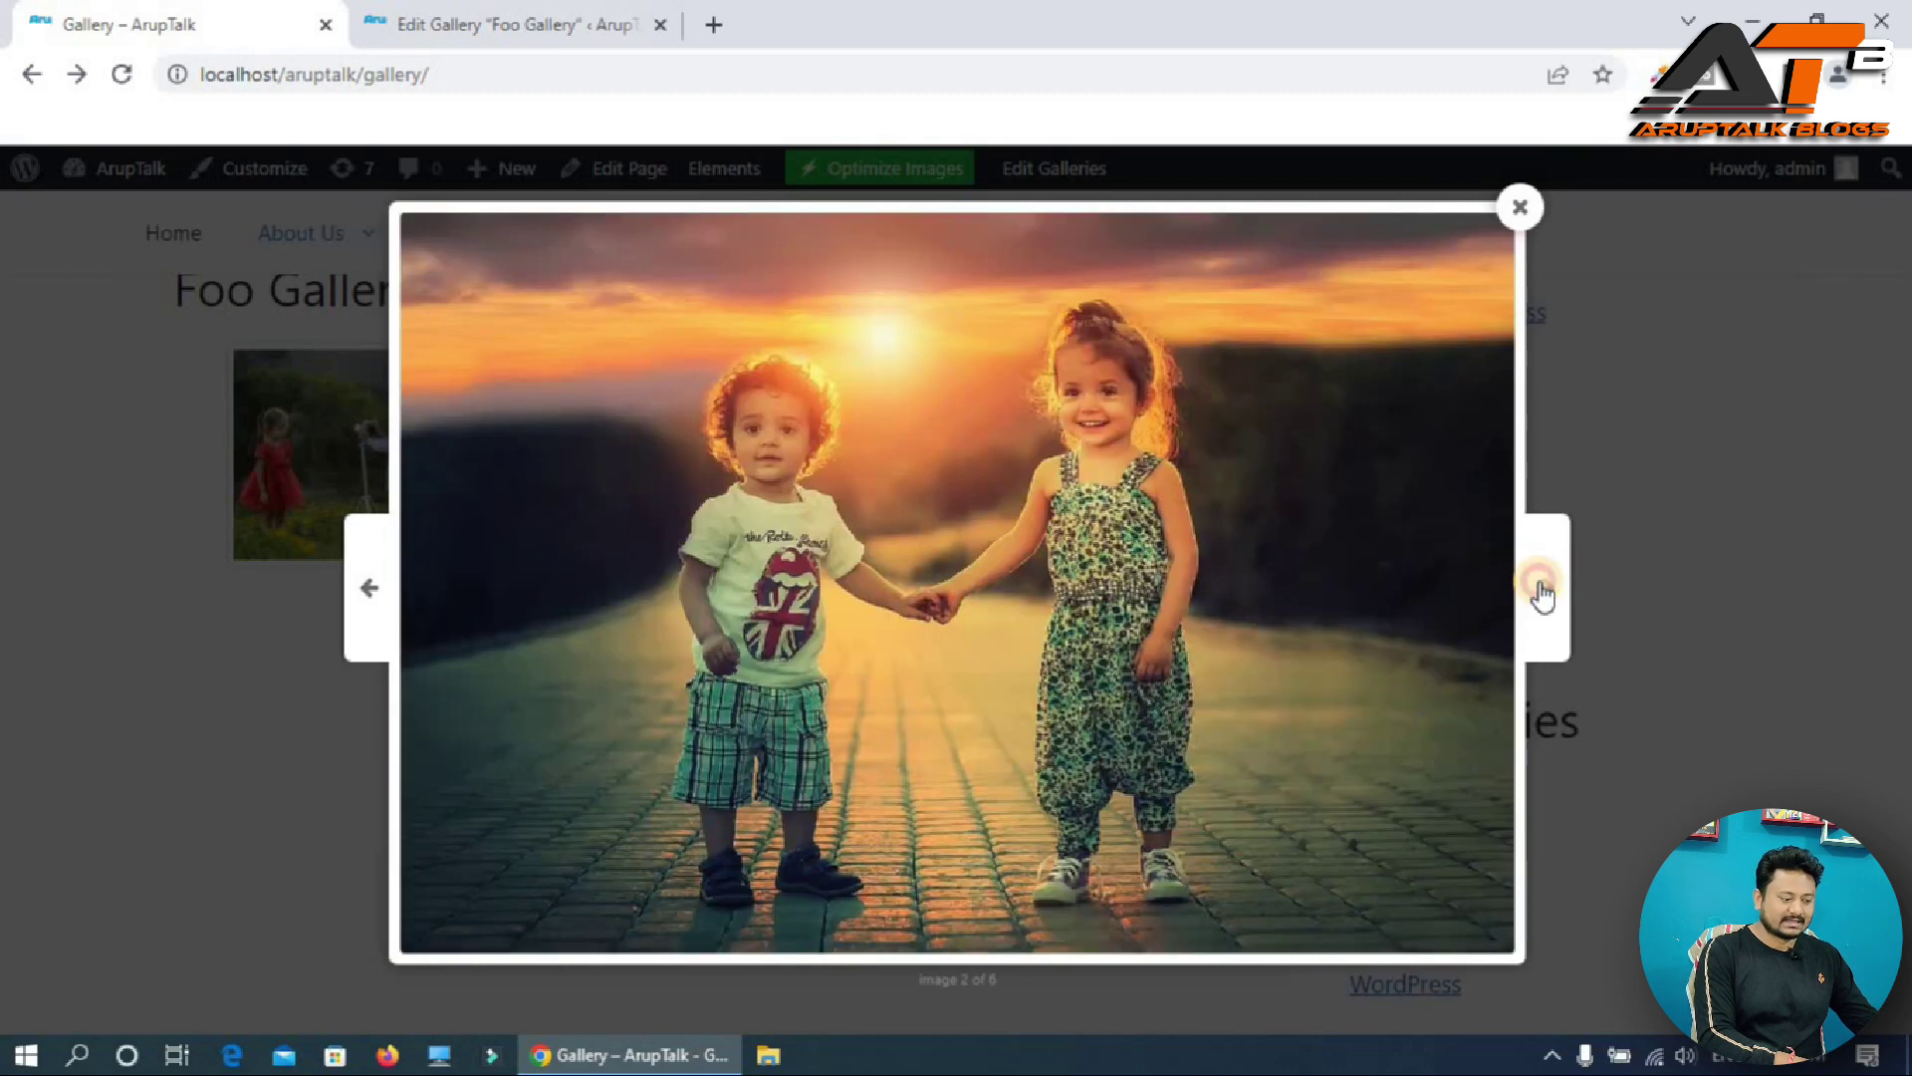
pyautogui.click(1541, 596)
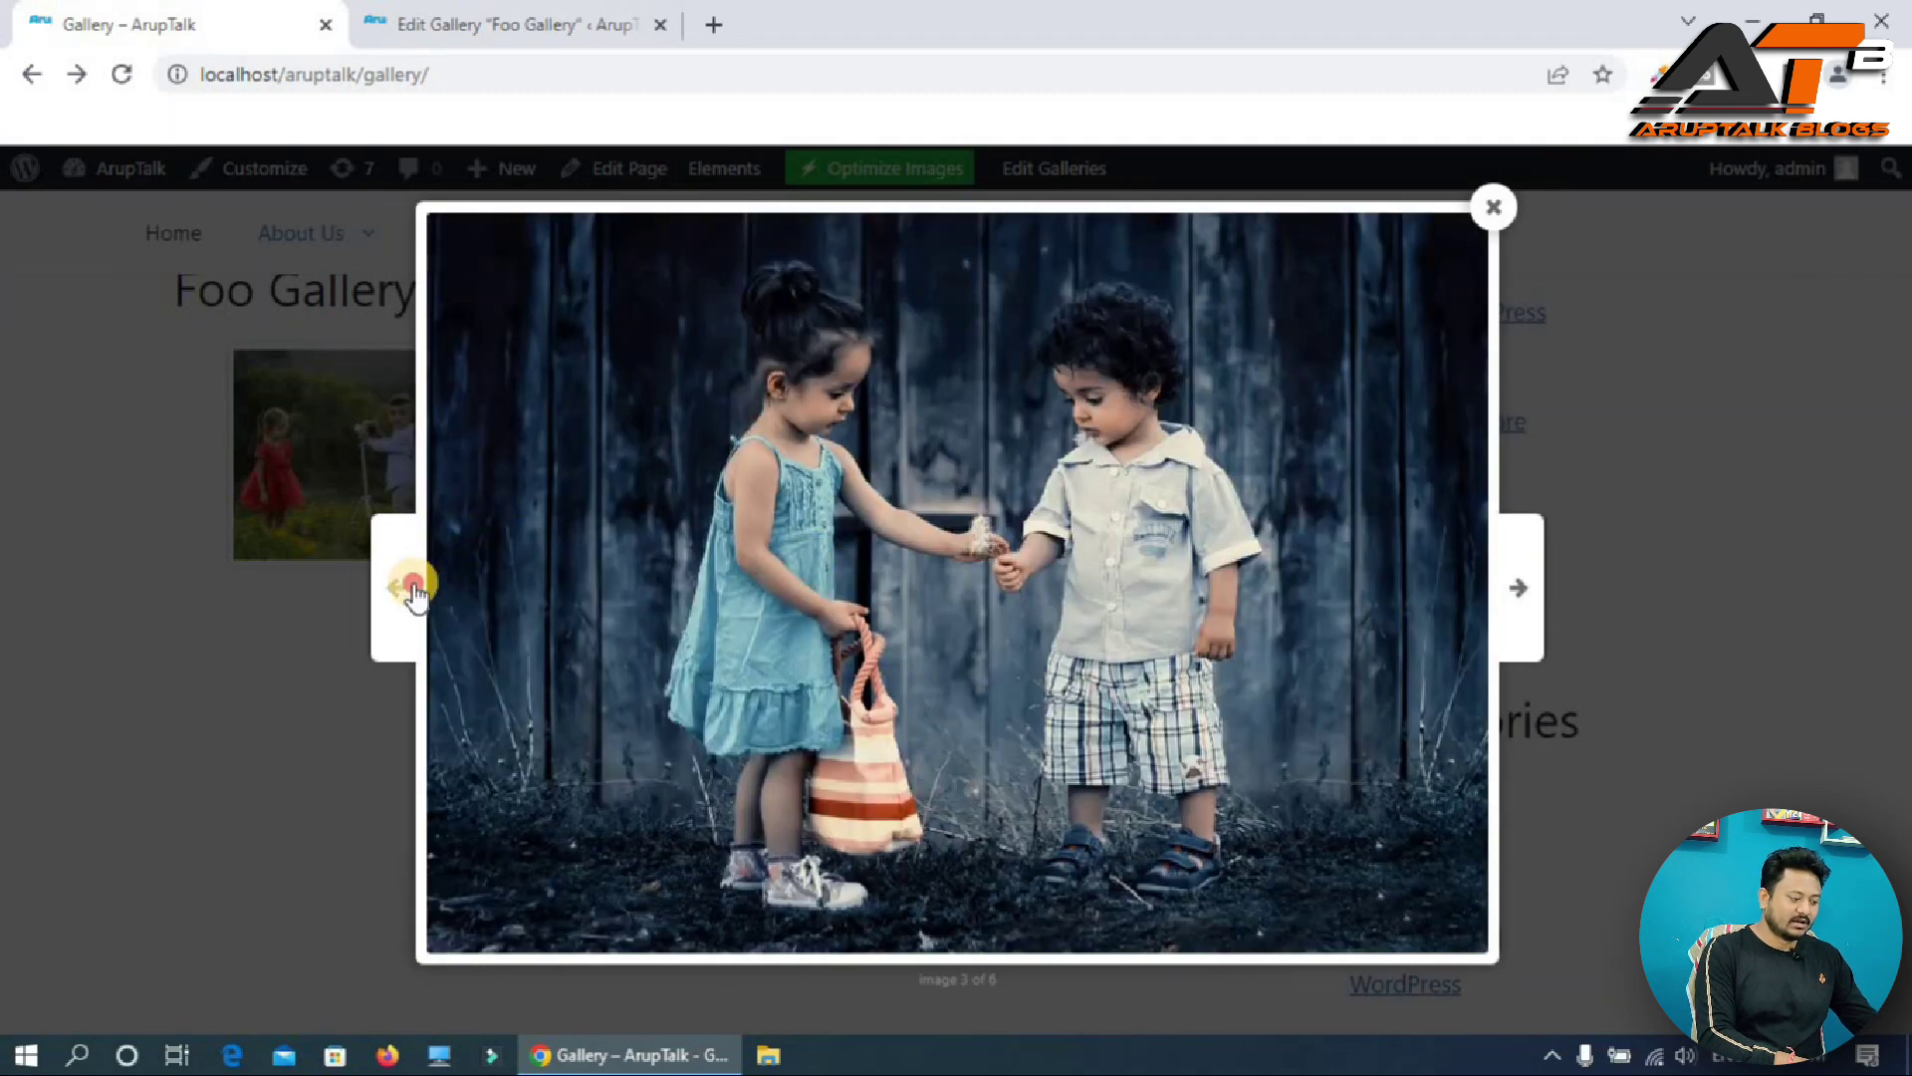
pyautogui.click(412, 587)
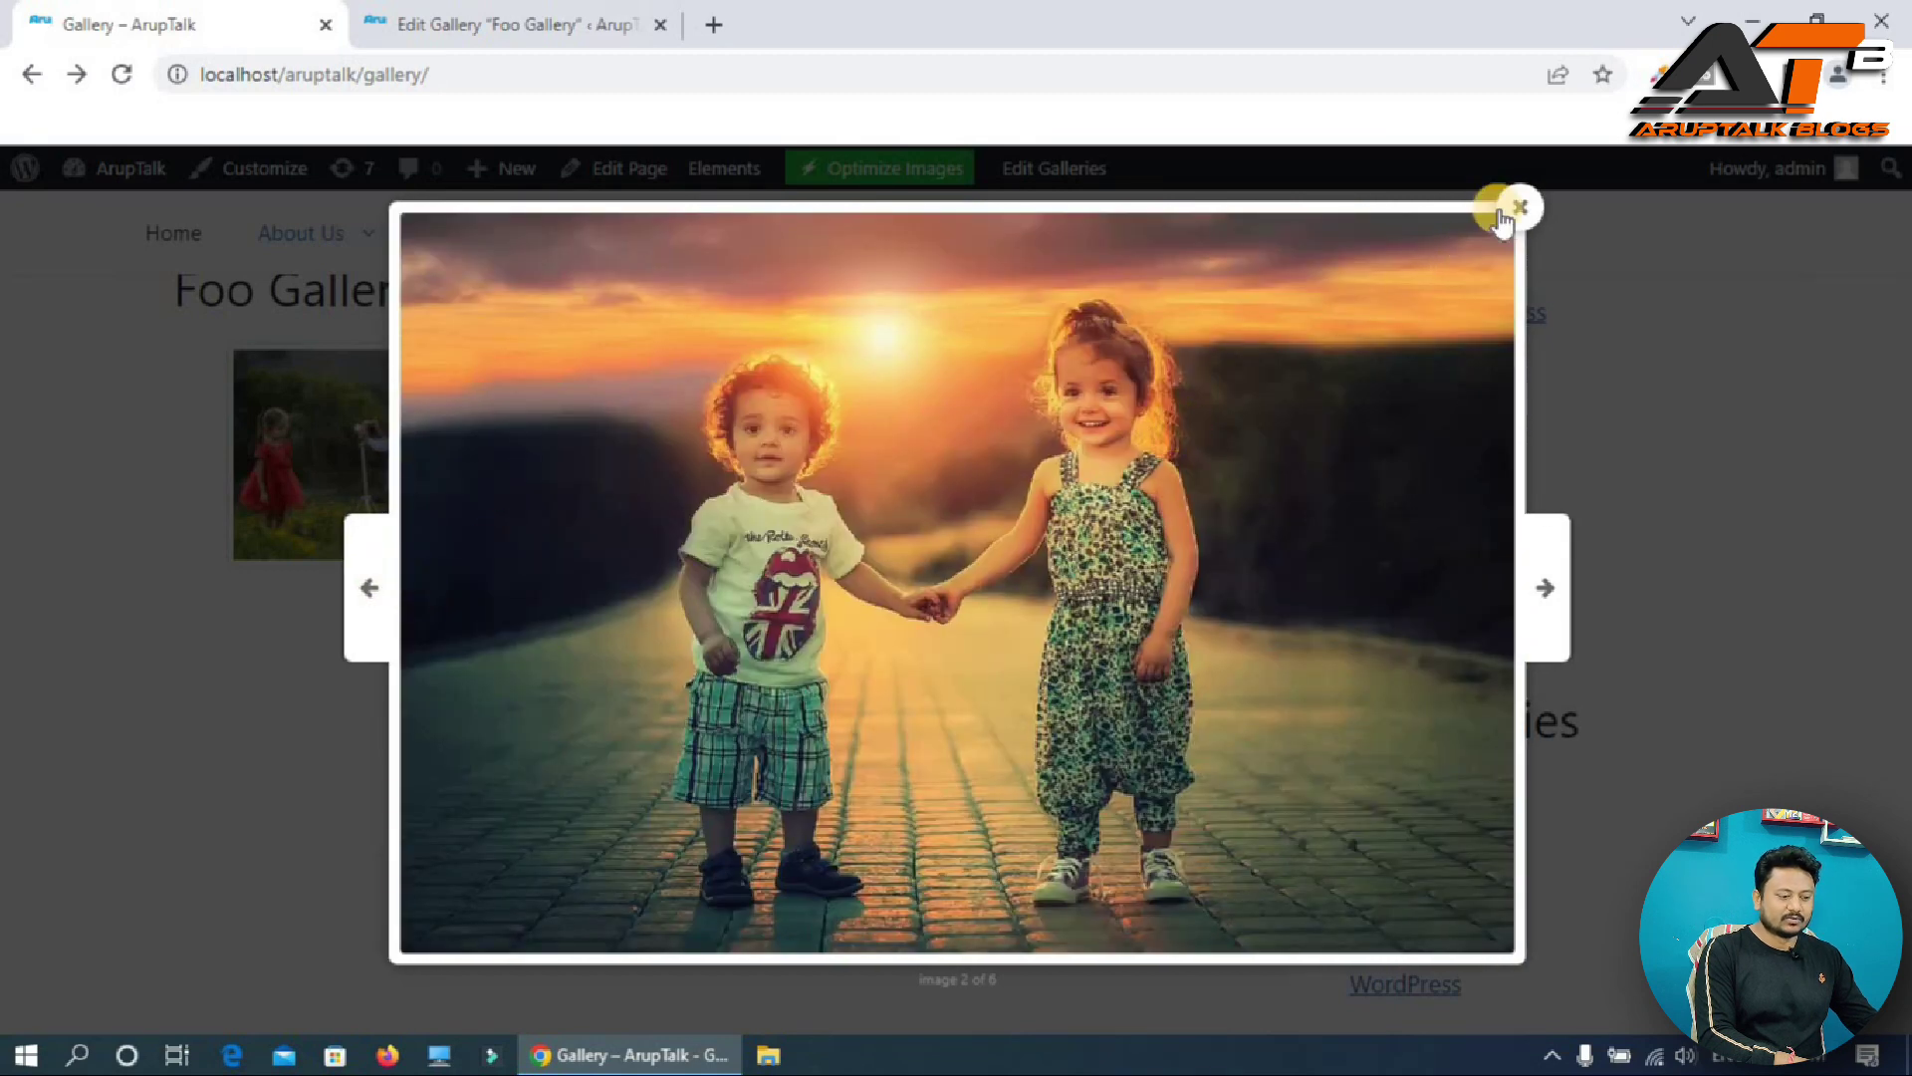
pyautogui.click(1519, 209)
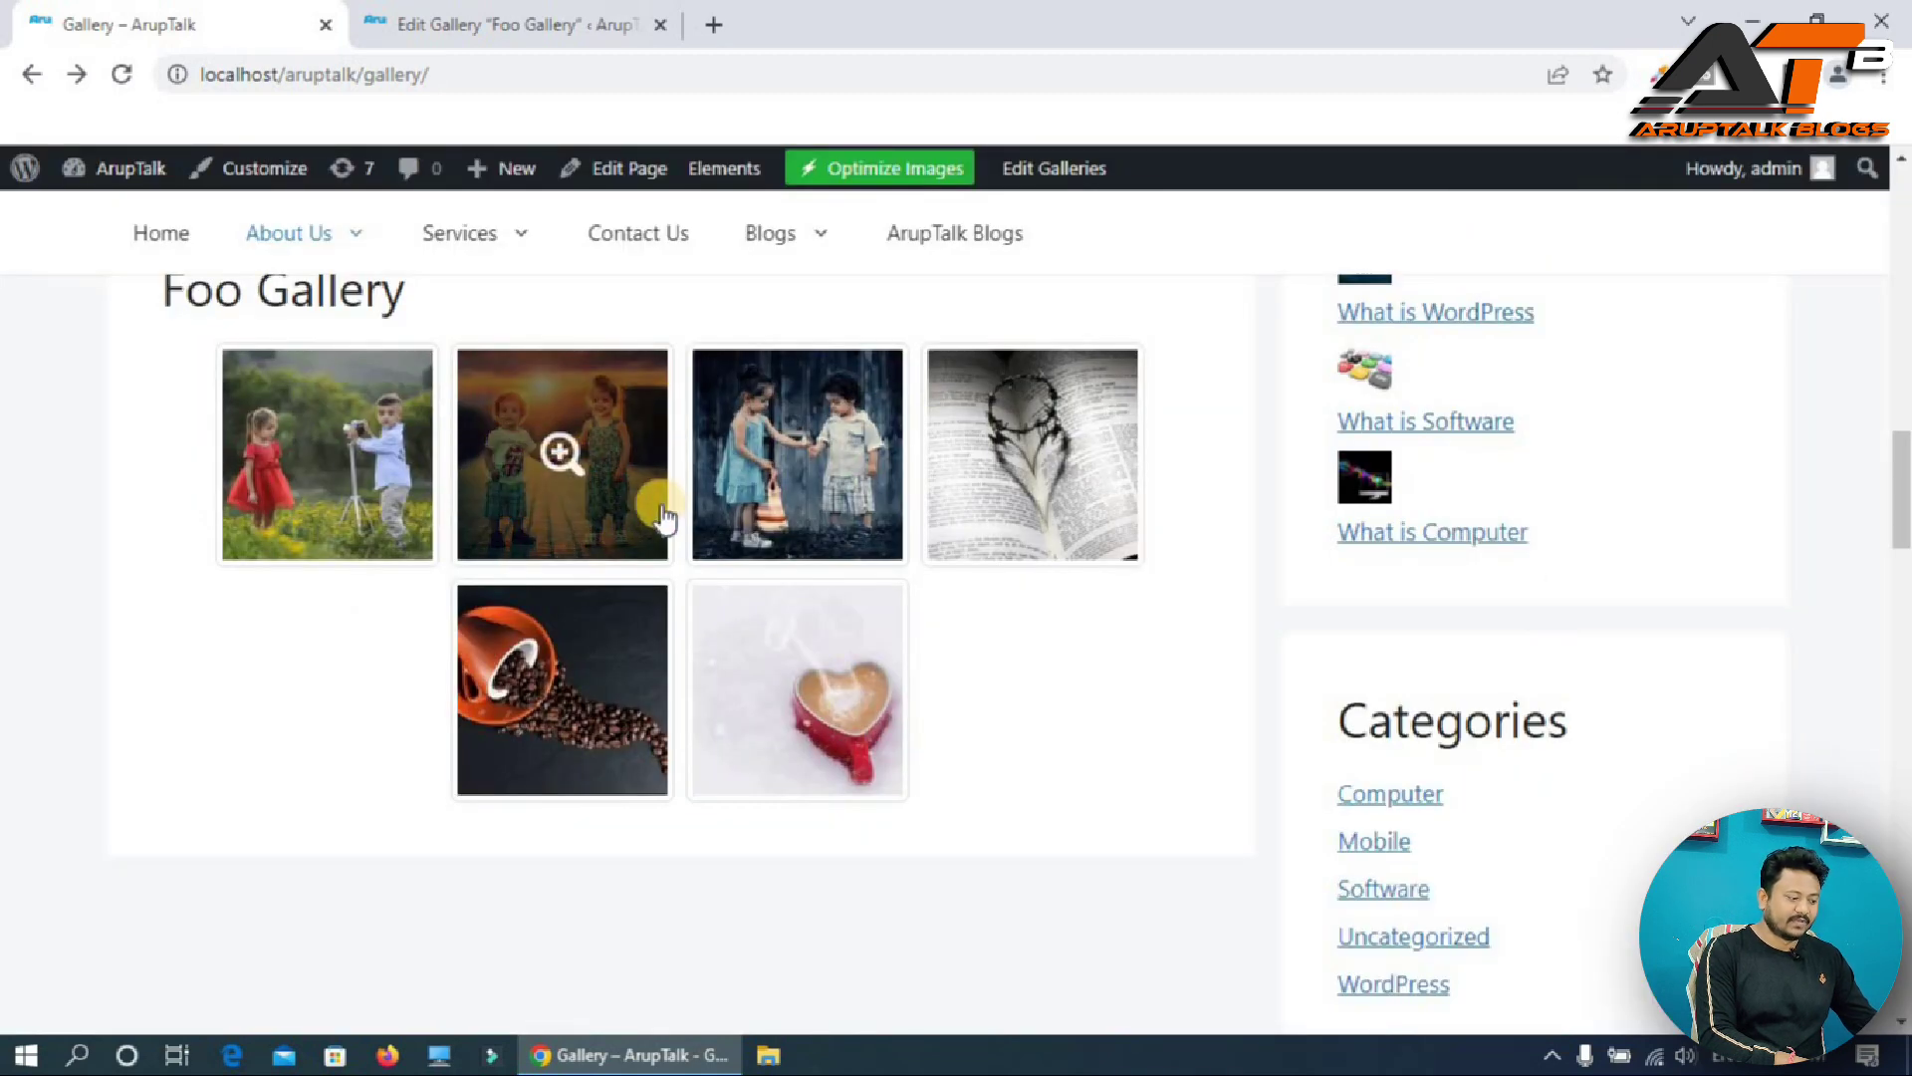
pyautogui.click(733, 486)
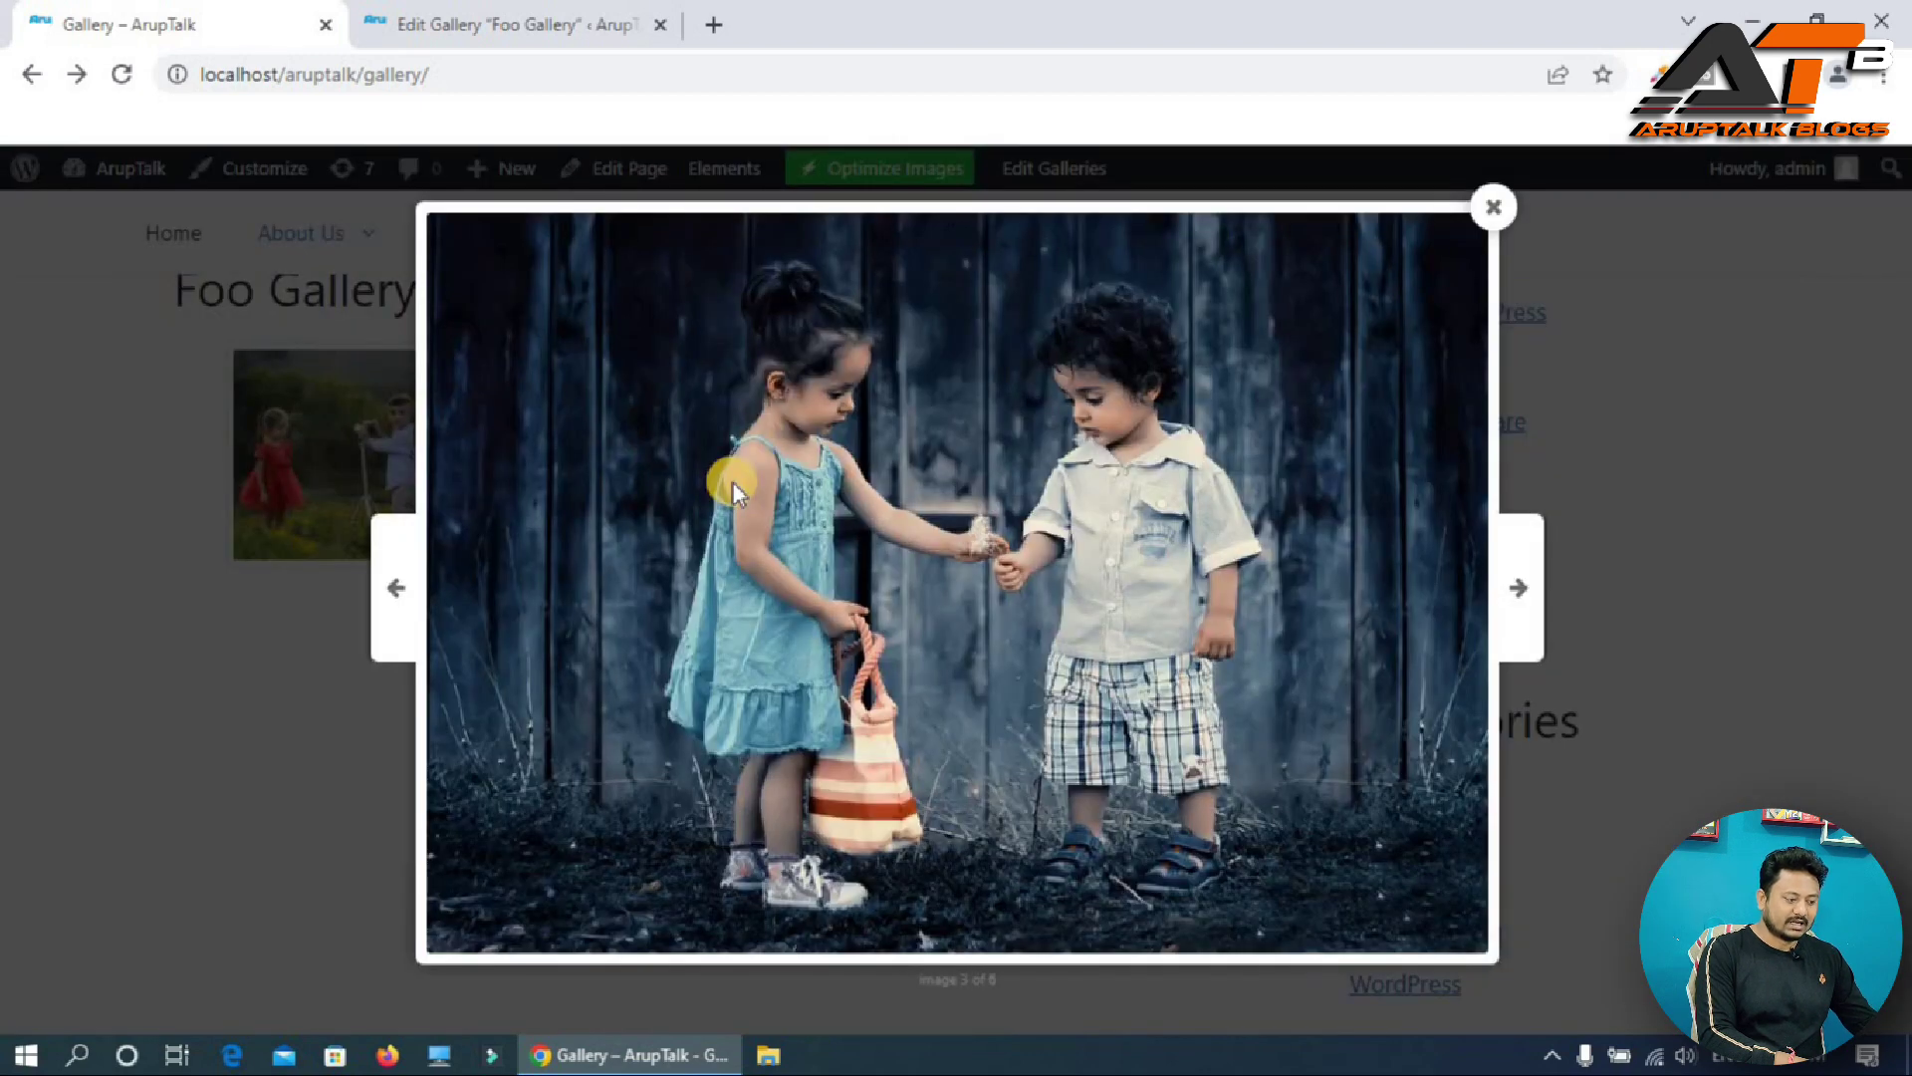